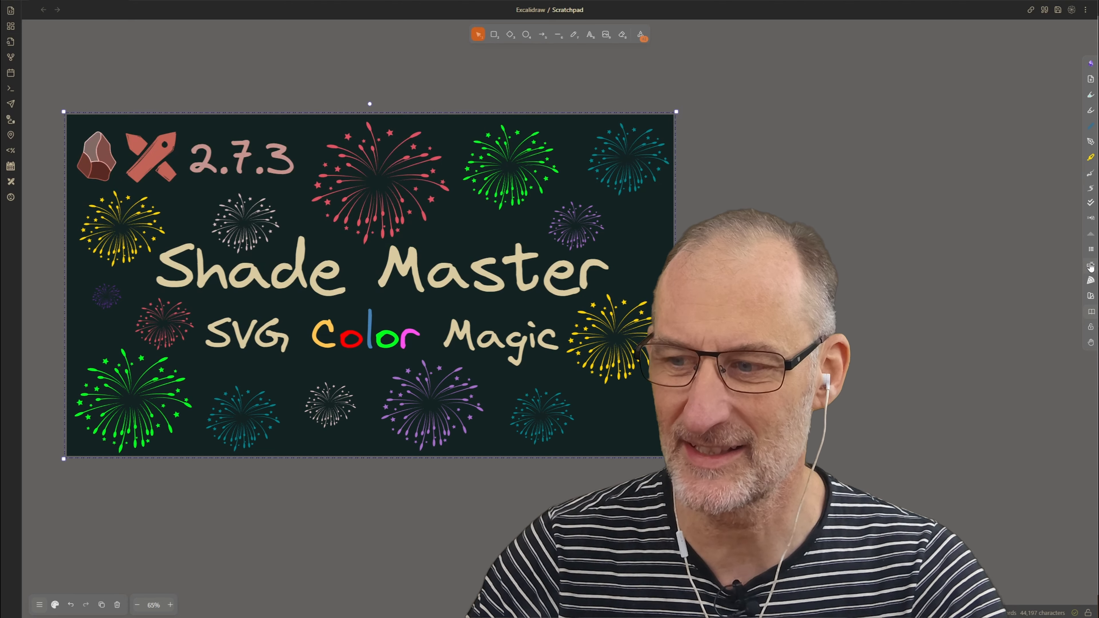
# Use Shade Master to adjust the selected banner's hue, raise its lightness and lower its saturation for a pale, nearly grey look.
pyautogui.click(1090, 297)
pyautogui.moveTo(478, 208); pyautogui.dragTo(824, 85)
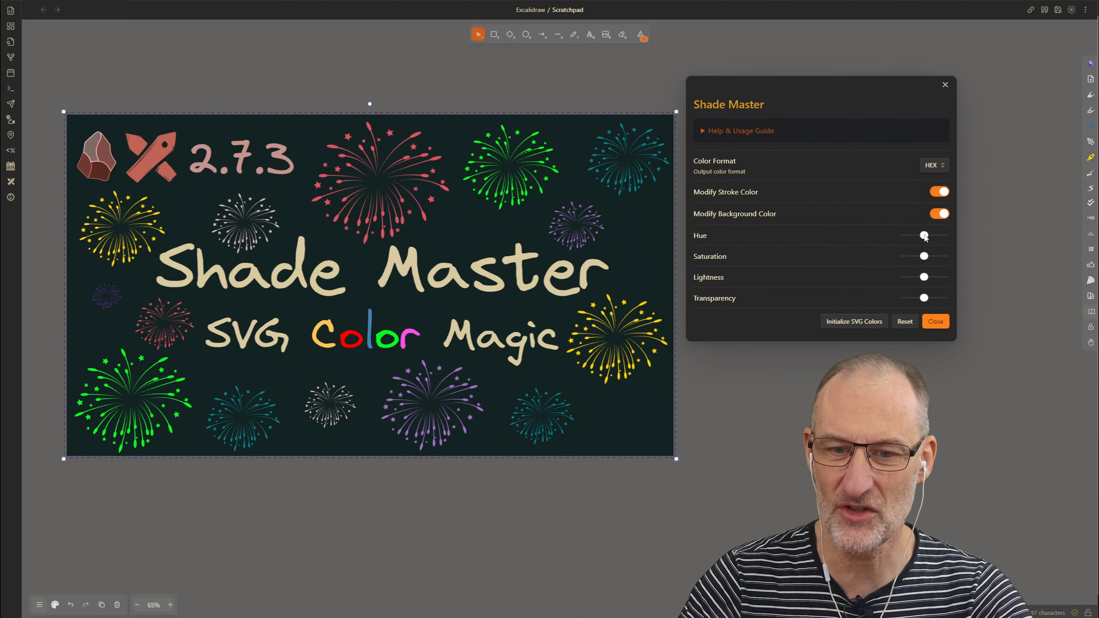
pyautogui.moveTo(924, 237); pyautogui.dragTo(934, 238)
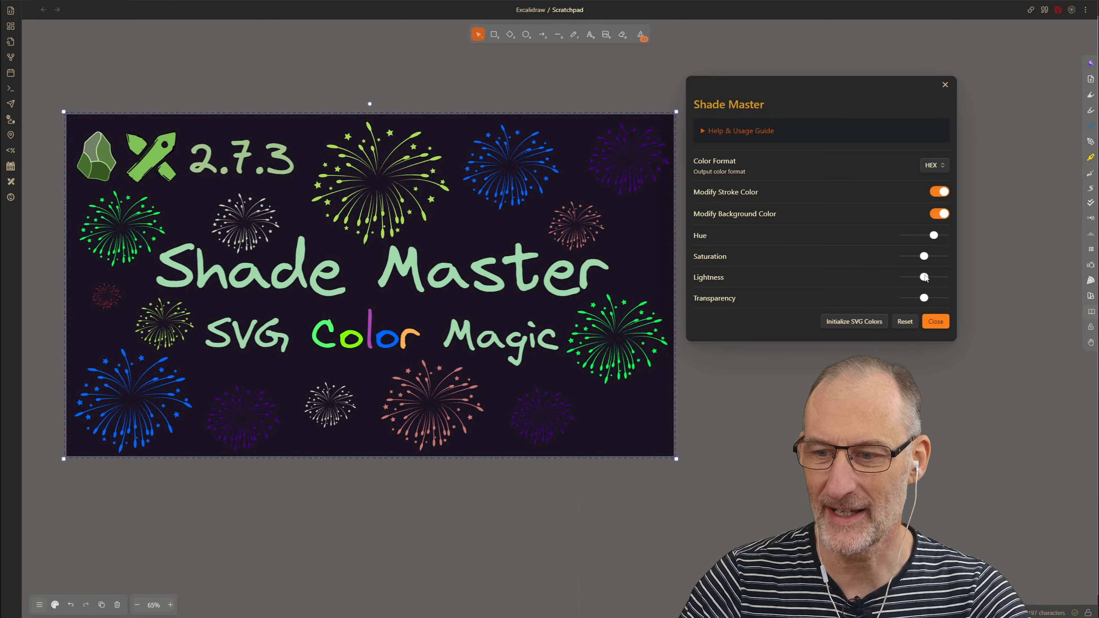
pyautogui.moveTo(924, 278); pyautogui.dragTo(928, 277)
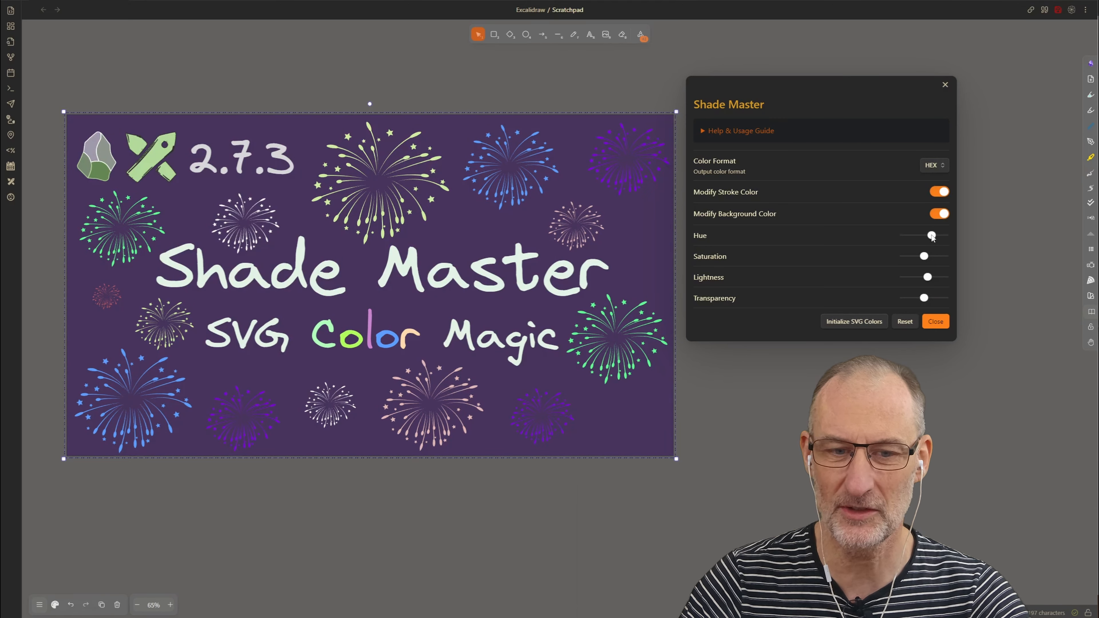
pyautogui.moveTo(933, 235); pyautogui.dragTo(916, 257)
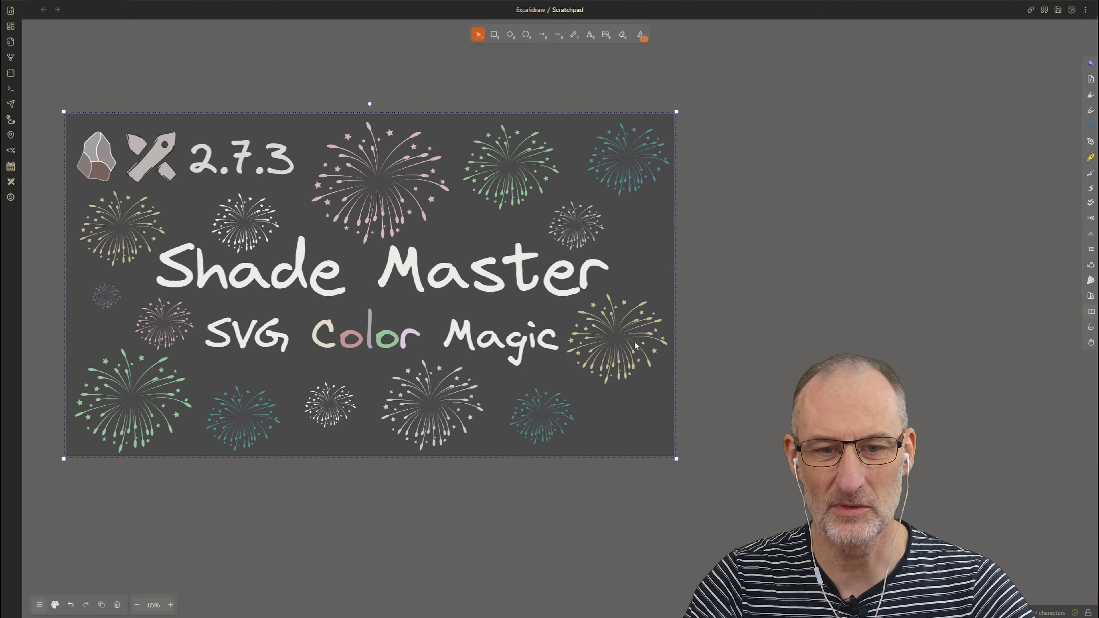
pyautogui.click(801, 169)
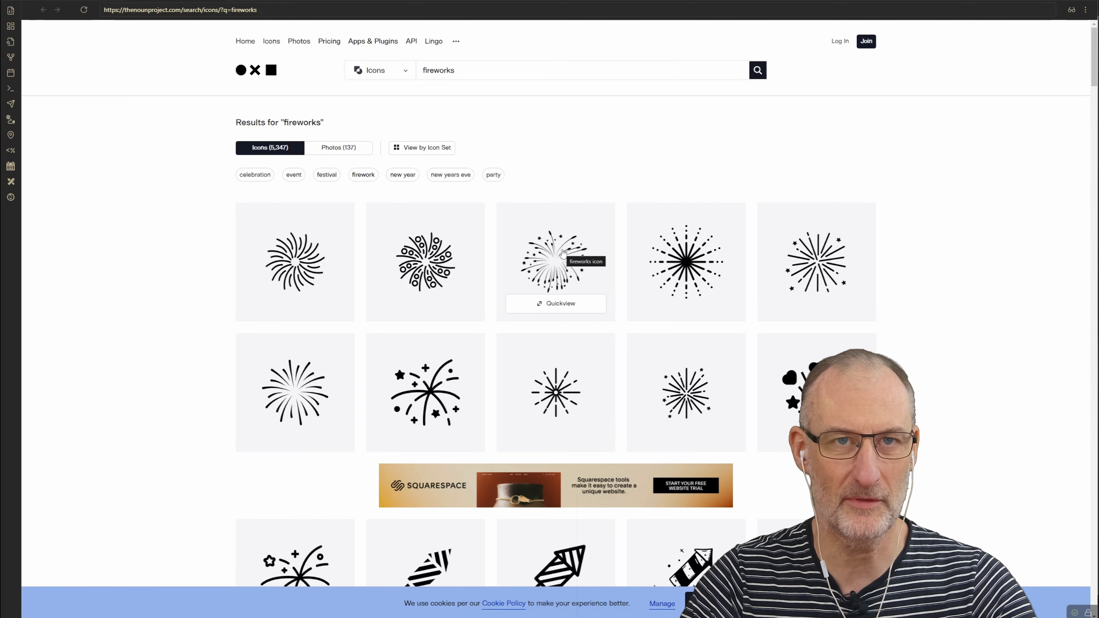
# Return to the Scratchpad drawing and insert the image Icon - Fireworks - The Noun Project.svg.
pyautogui.click(43, 6)
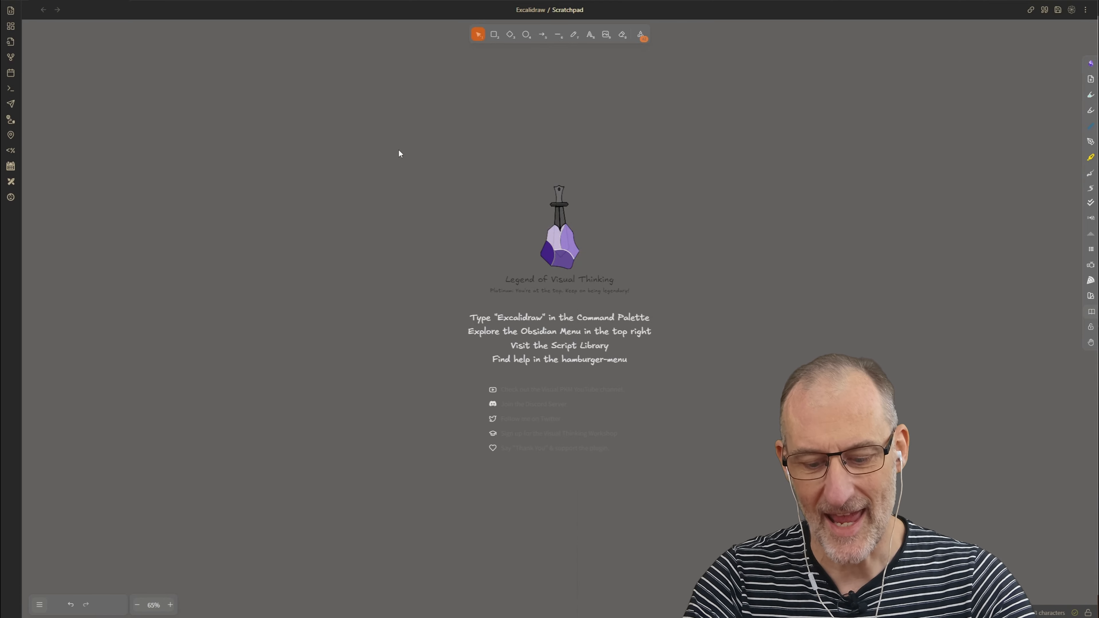
pyautogui.hotkey('ctrl', 'p')
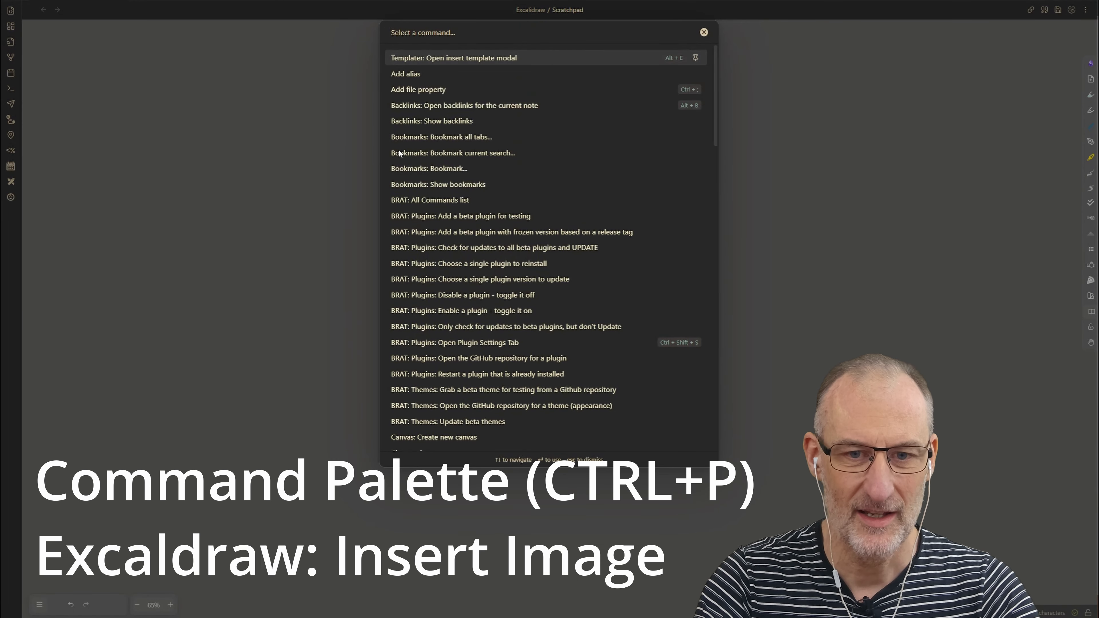
pyautogui.write('insert image')
pyautogui.press('Return')
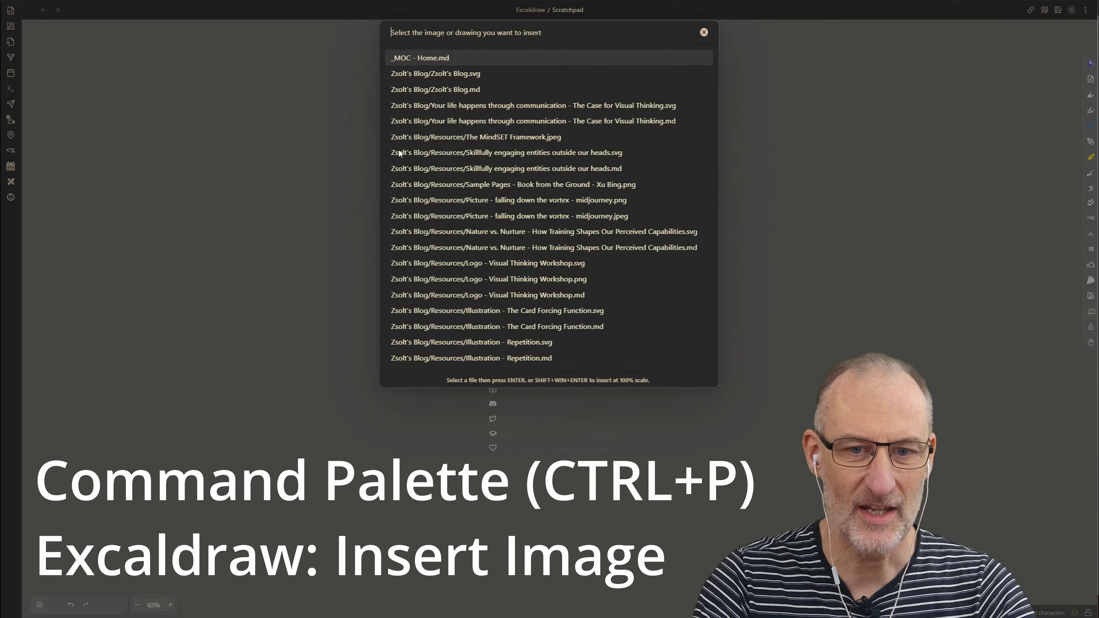
pyautogui.write('l')
pyautogui.press('BackSpace')
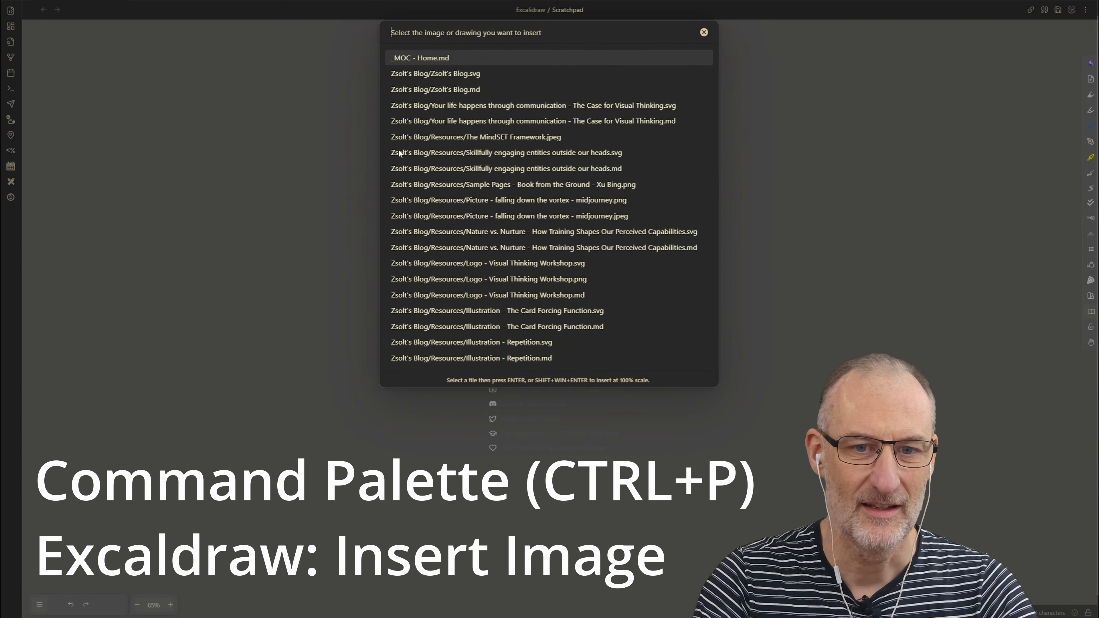
pyautogui.write('icon - fire')
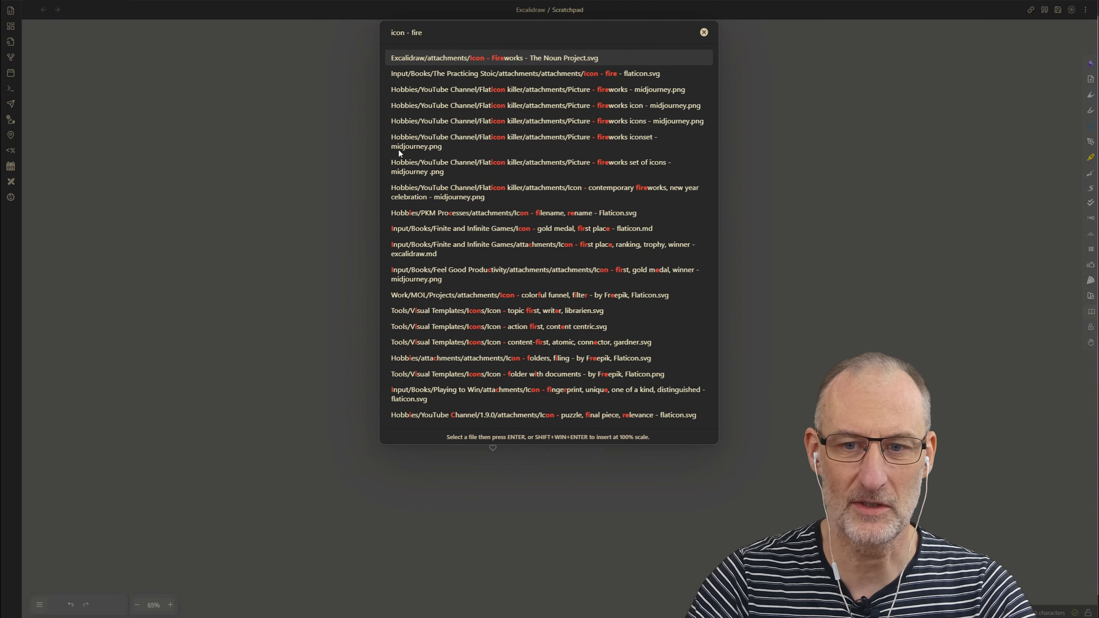
pyautogui.click(519, 59)
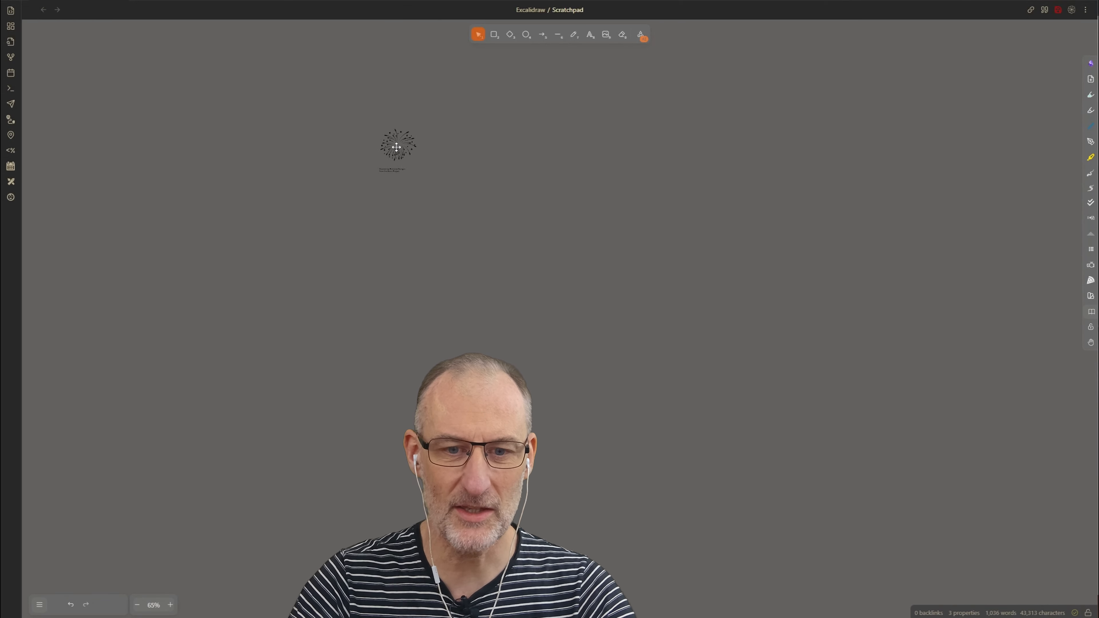
# Enlarge the inserted fireworks image to roughly four times its size and reposition it on the empty canvas.
pyautogui.click(396, 147)
pyautogui.moveTo(415, 172); pyautogui.dragTo(539, 320)
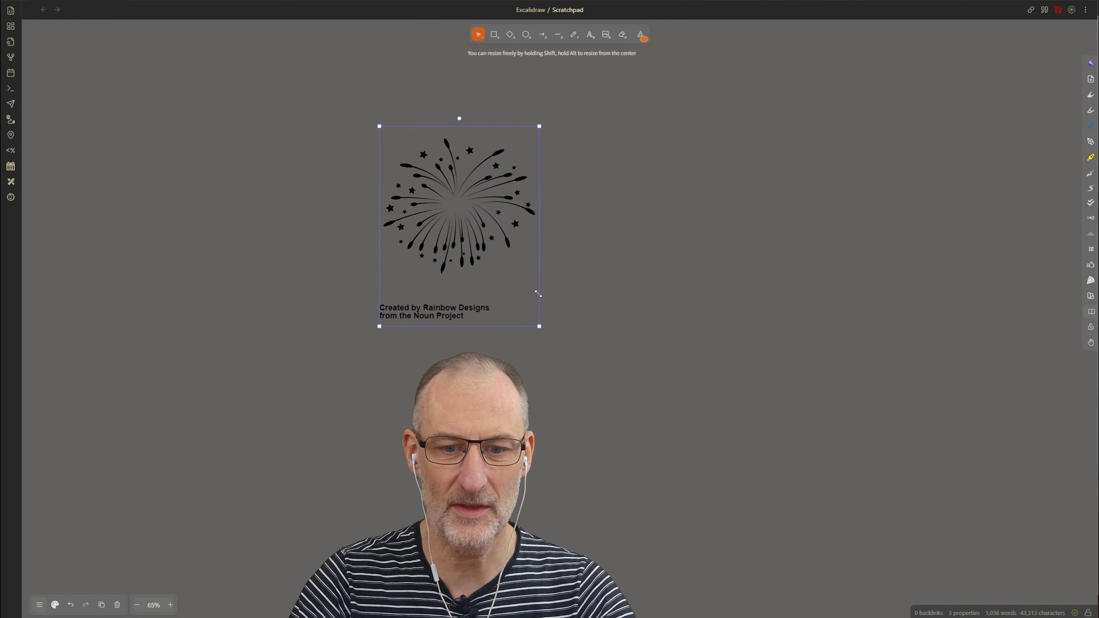
pyautogui.moveTo(482, 239); pyautogui.dragTo(349, 215)
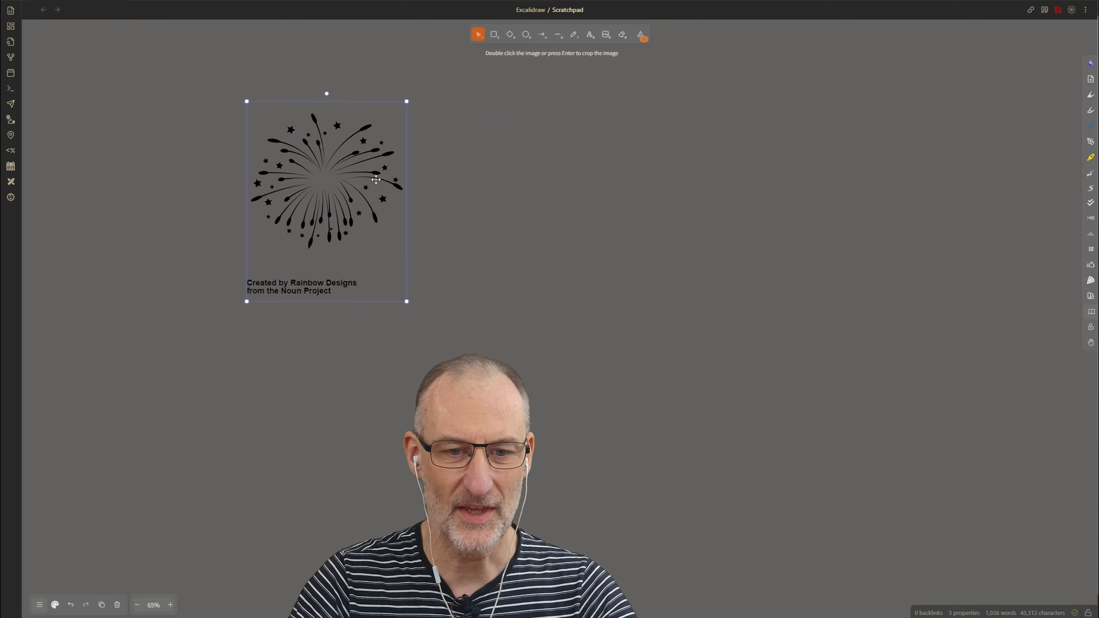
# Crop the attribution text off the lower part of the fireworks image and shift the cropped image slightly.
pyautogui.keyDown('ctrl'); pyautogui.scroll(2, 371, 203); pyautogui.keyUp('ctrl')
pyautogui.scroll(1, 277, 381)
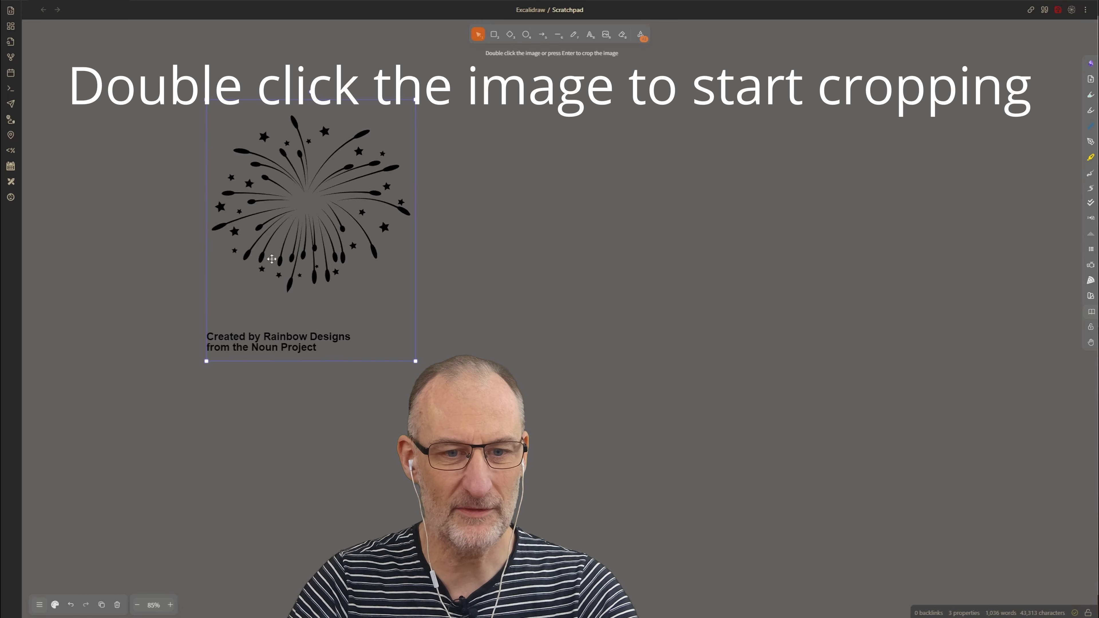
pyautogui.doubleClick(331, 223)
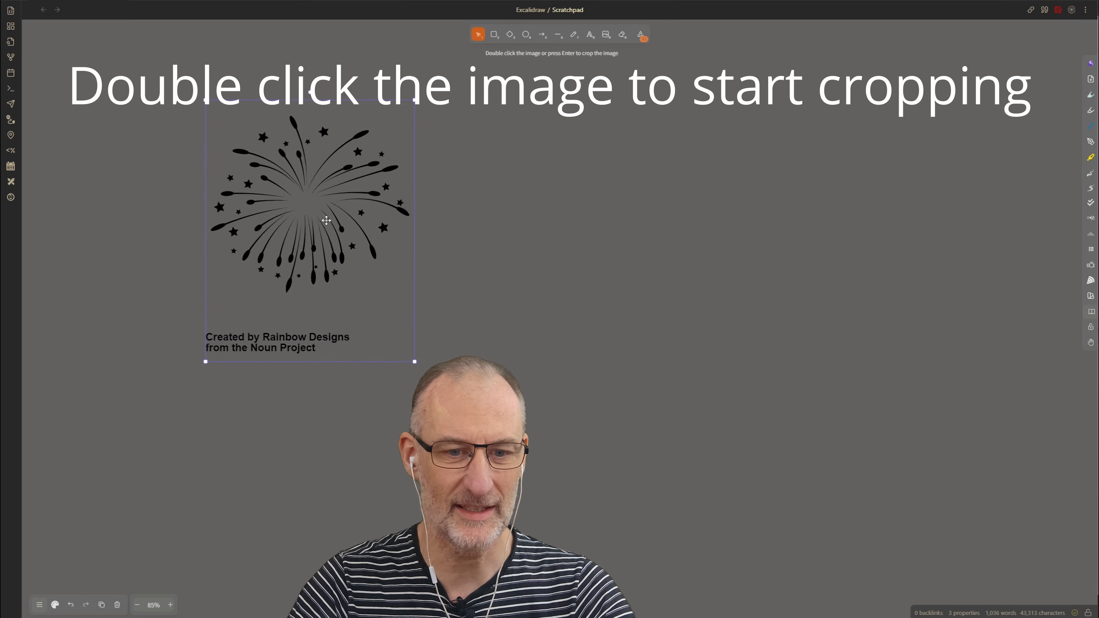
pyautogui.moveTo(328, 362); pyautogui.dragTo(319, 305)
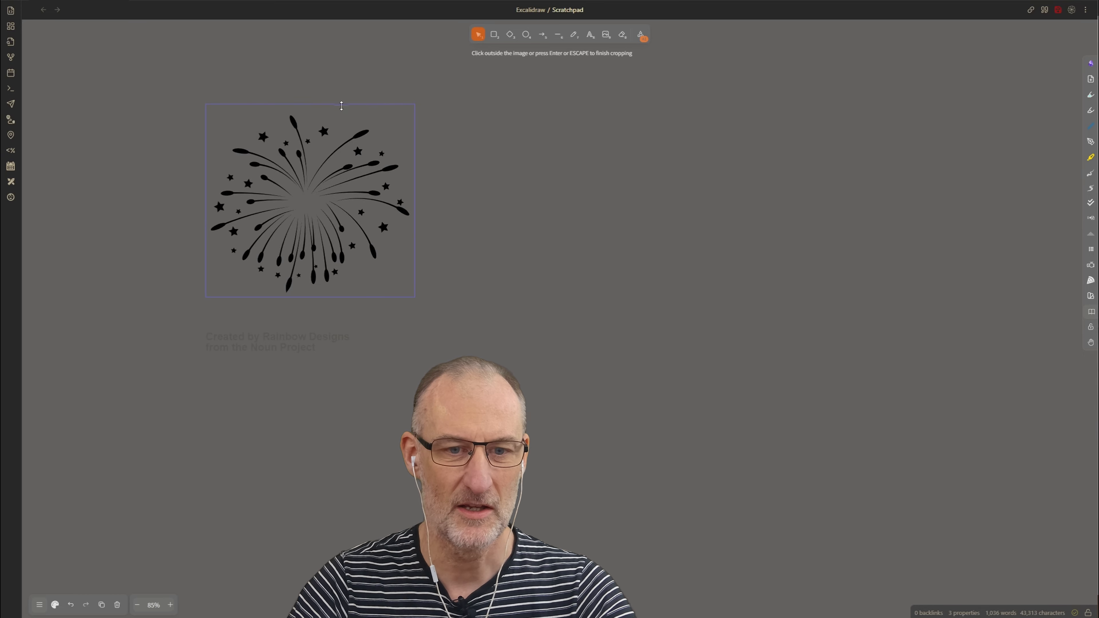
pyautogui.click(555, 194)
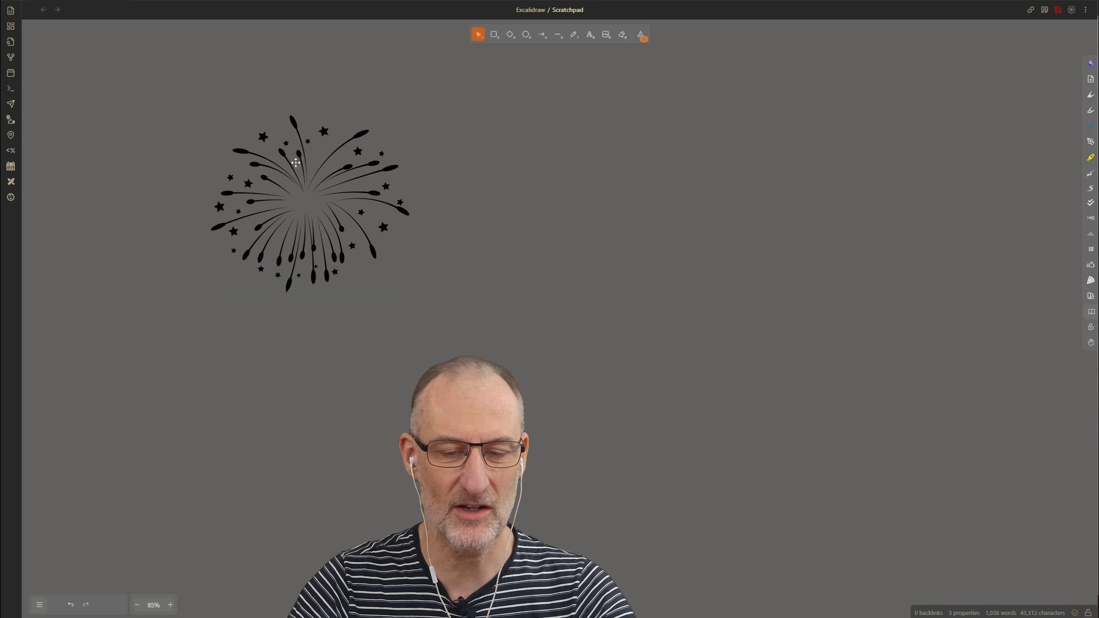
pyautogui.moveTo(295, 163); pyautogui.dragTo(335, 166)
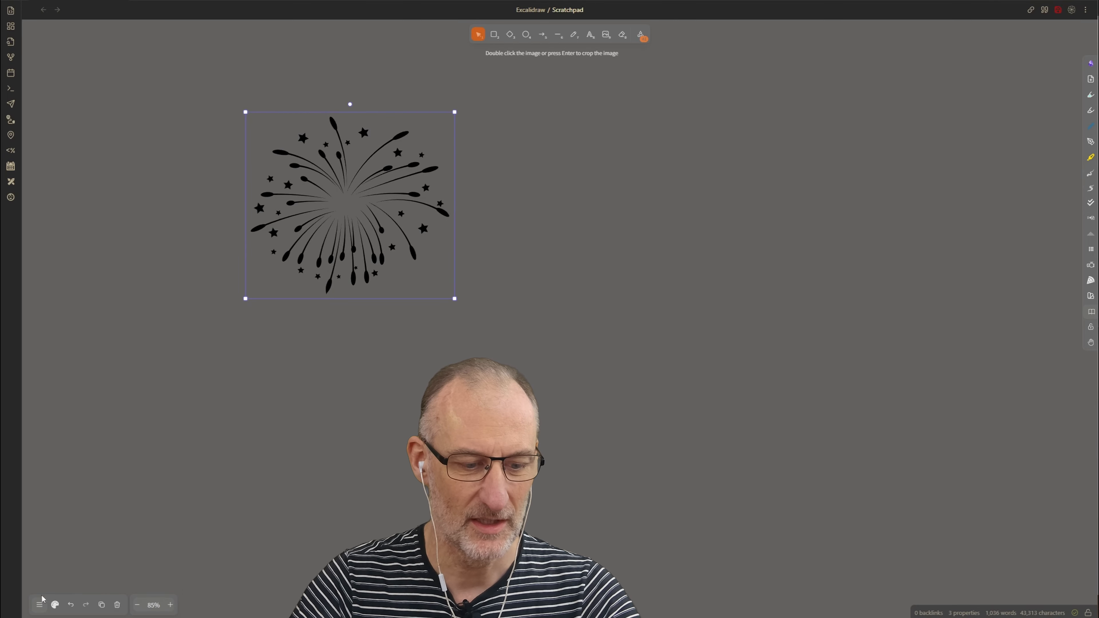
# Examine which appearance properties are offered for the fireworks image.
pyautogui.click(55, 605)
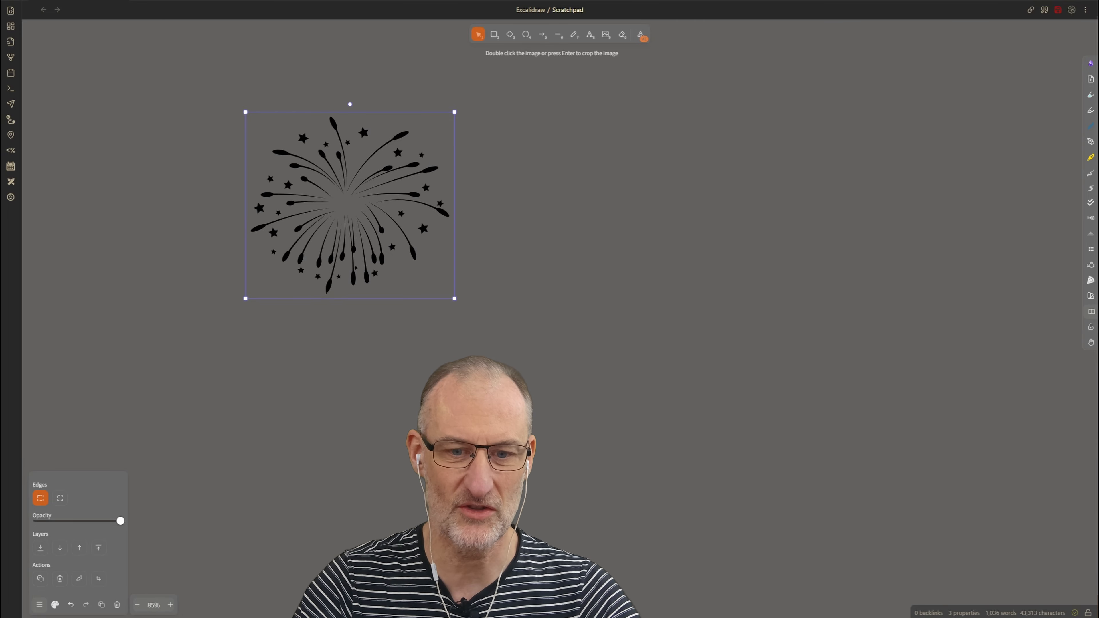
pyautogui.click(415, 433)
pyautogui.click(353, 205)
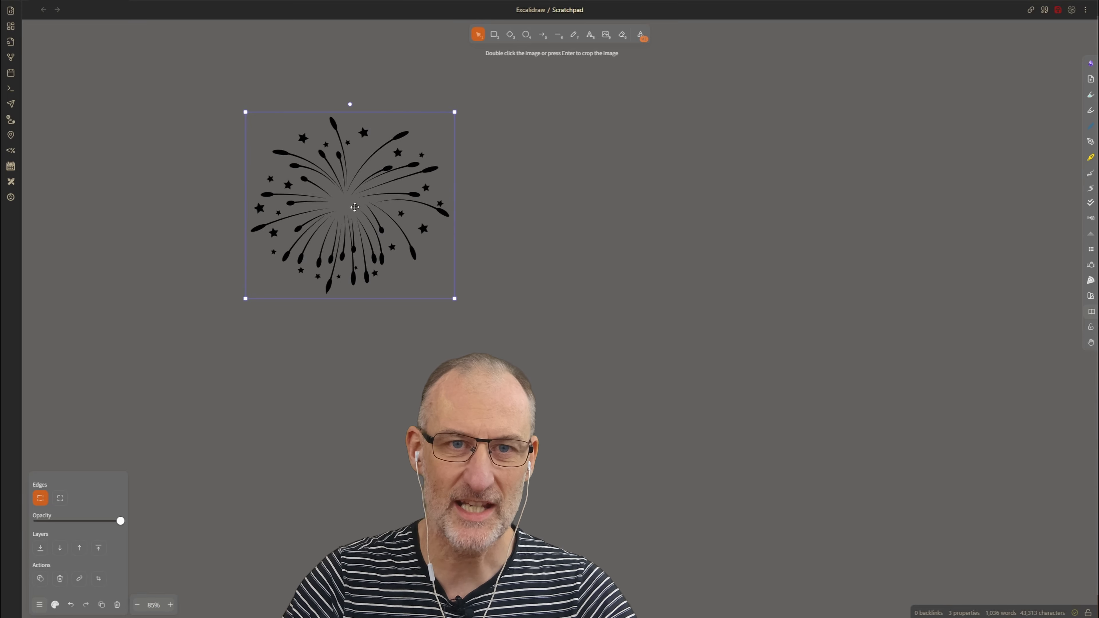
pyautogui.press('Escape')
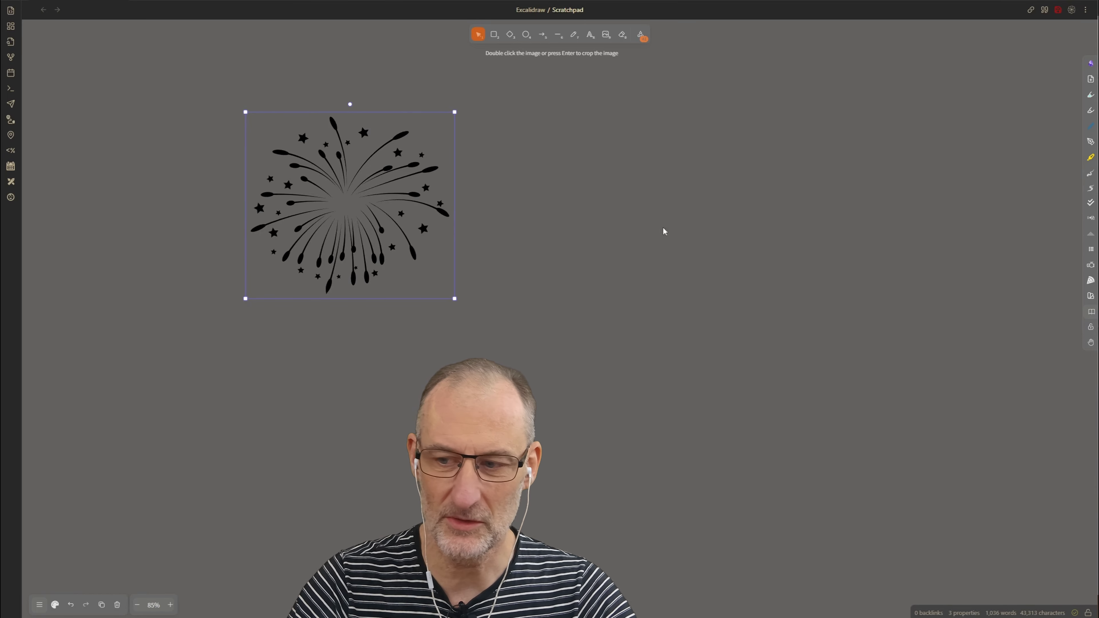
# Recolor the black fireworks image to mauve #ad719d with Shade Master by changing its lightness, saturation and hue.
pyautogui.click(1091, 298)
pyautogui.moveTo(527, 138); pyautogui.dragTo(654, 85)
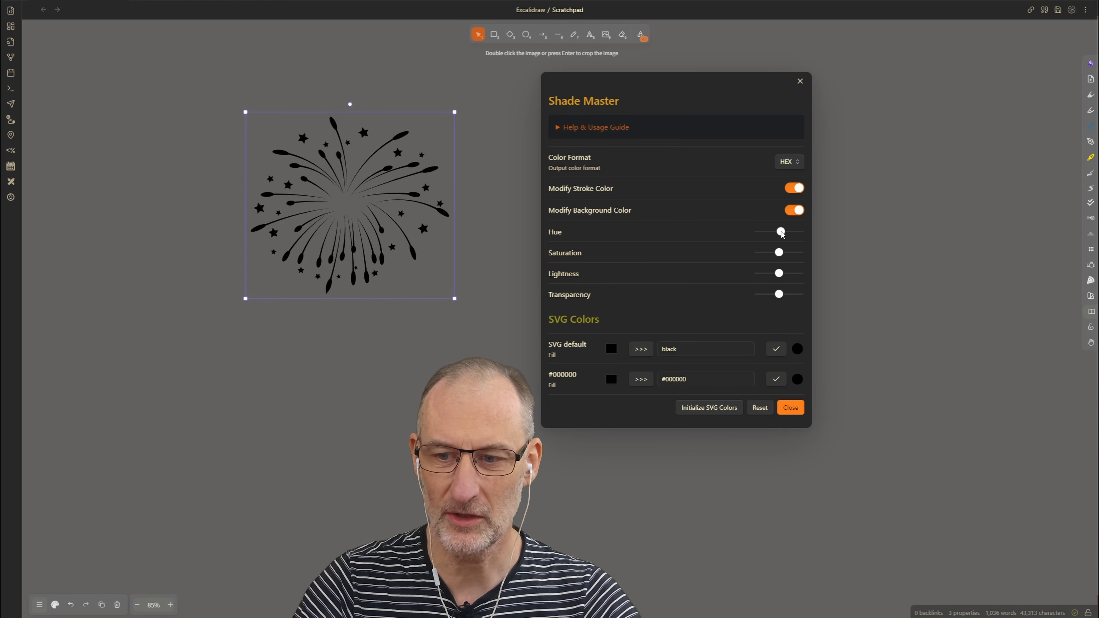
pyautogui.moveTo(781, 233); pyautogui.dragTo(792, 277)
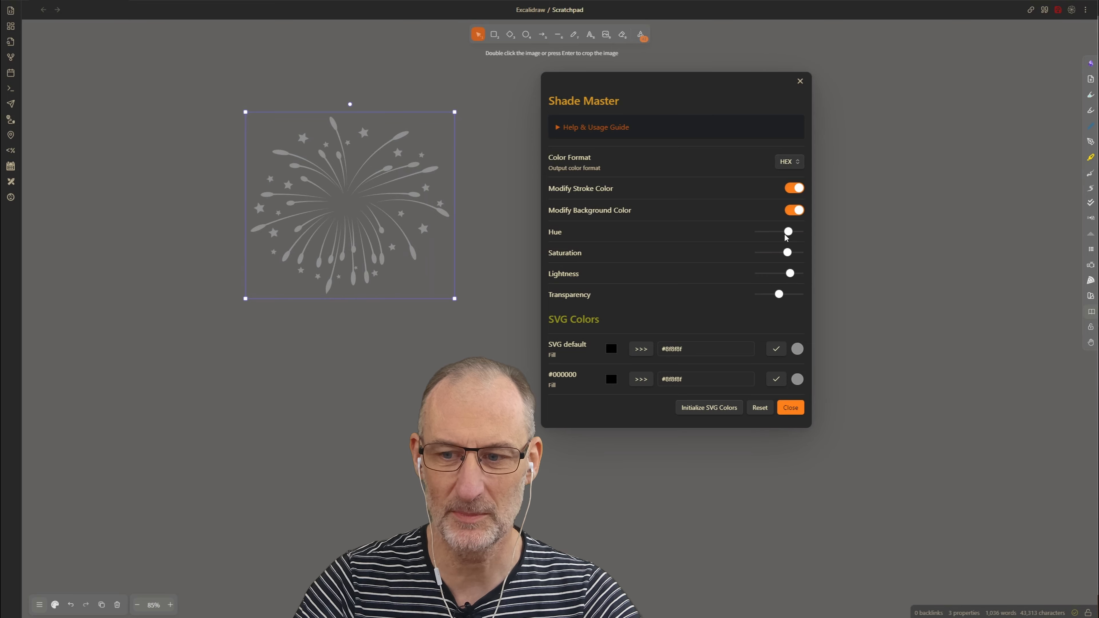
pyautogui.moveTo(787, 232)
pyautogui.mouseDown()
pyautogui.moveTo(793, 252)
pyautogui.moveTo(777, 233)
pyautogui.moveTo(793, 233)
pyautogui.moveTo(775, 232)
pyautogui.mouseUp()
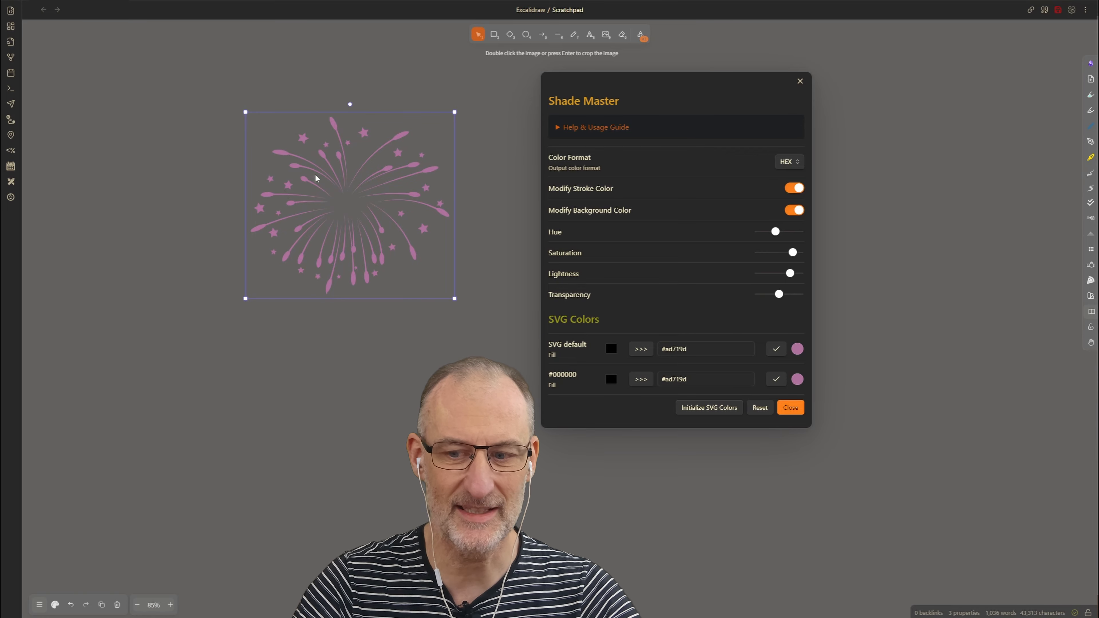
# Set the image's SVG default fill to magenta, RGB 210, 30, 162, and close Shade Master.
pyautogui.click(798, 349)
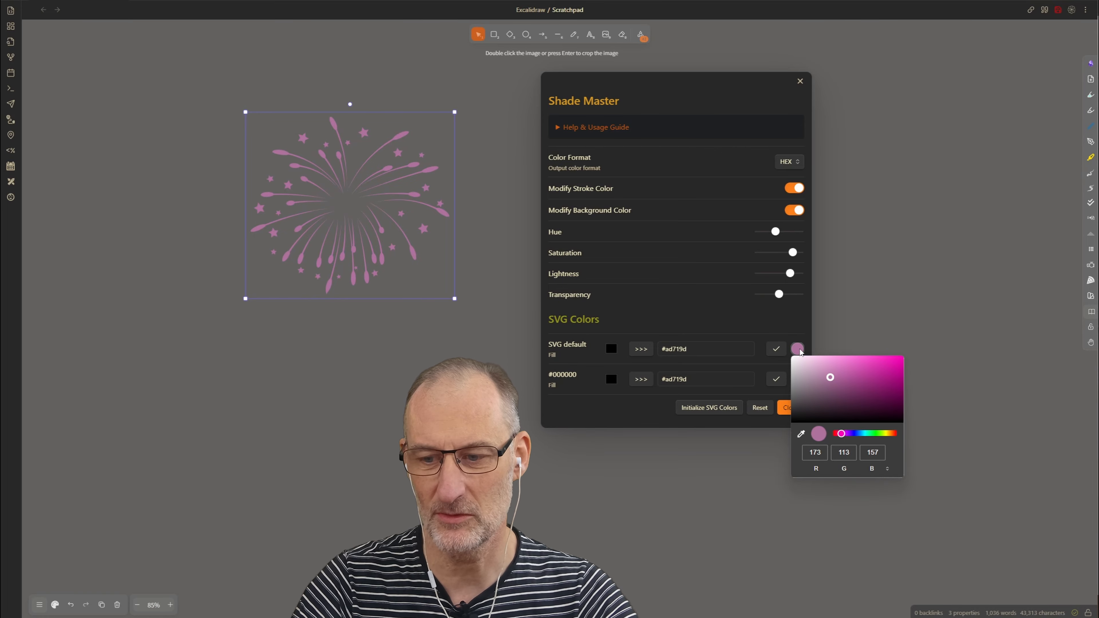
pyautogui.moveTo(830, 377); pyautogui.dragTo(886, 369)
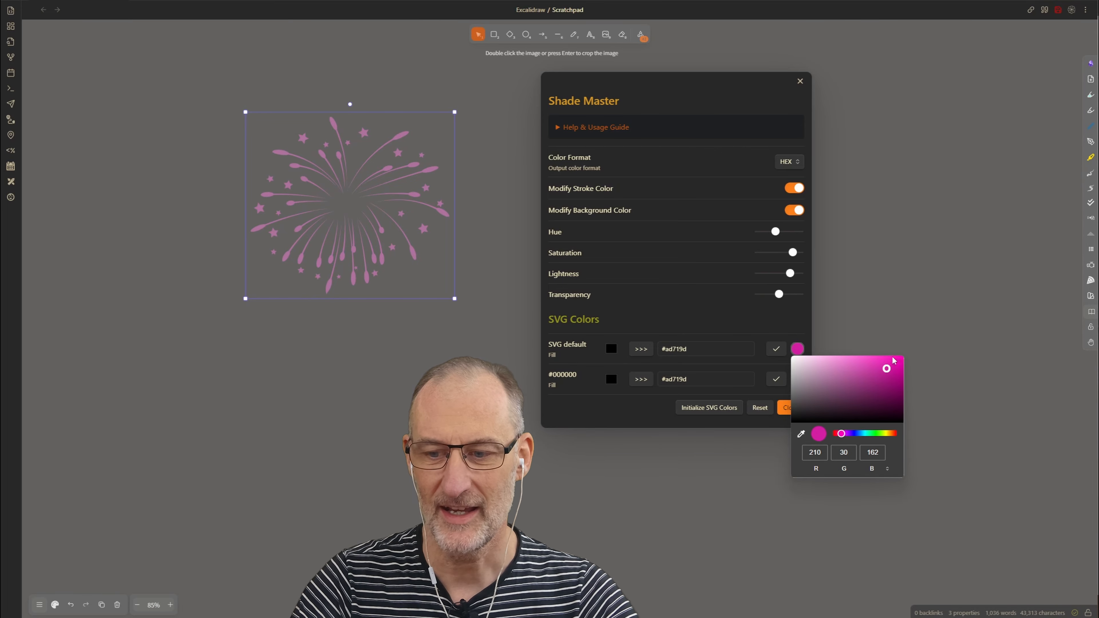
pyautogui.click(880, 283)
# Draw a green-filled rectangle below the fireworks and sample its green (#99e52e) in Shade Master as the image's SVG default fill.
pyautogui.click(494, 34)
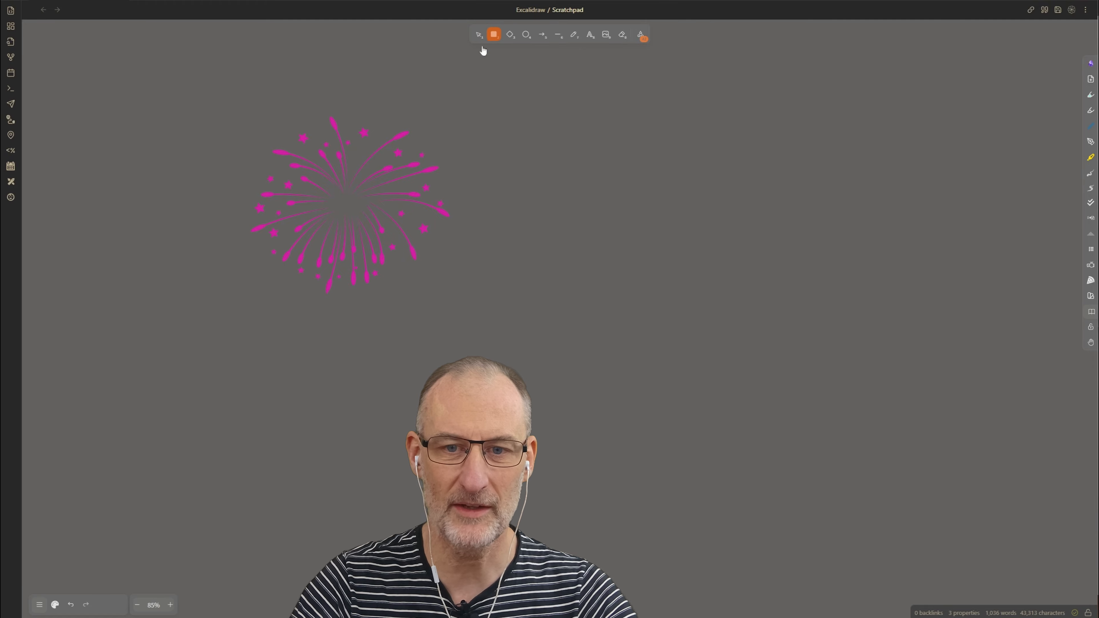
pyautogui.moveTo(151, 347); pyautogui.dragTo(292, 432)
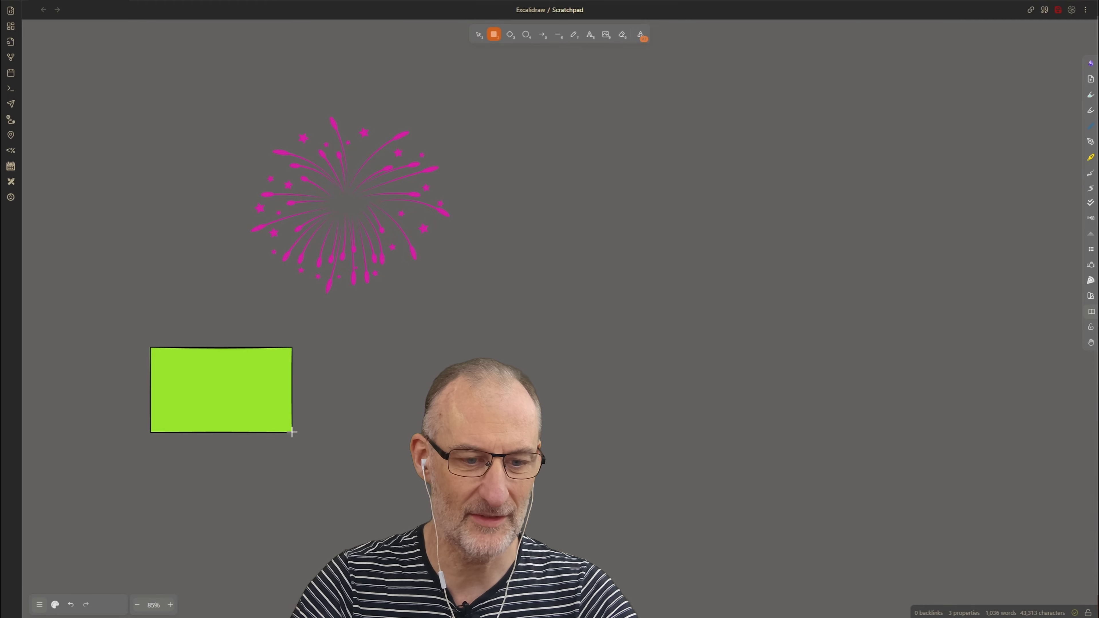
pyautogui.click(351, 172)
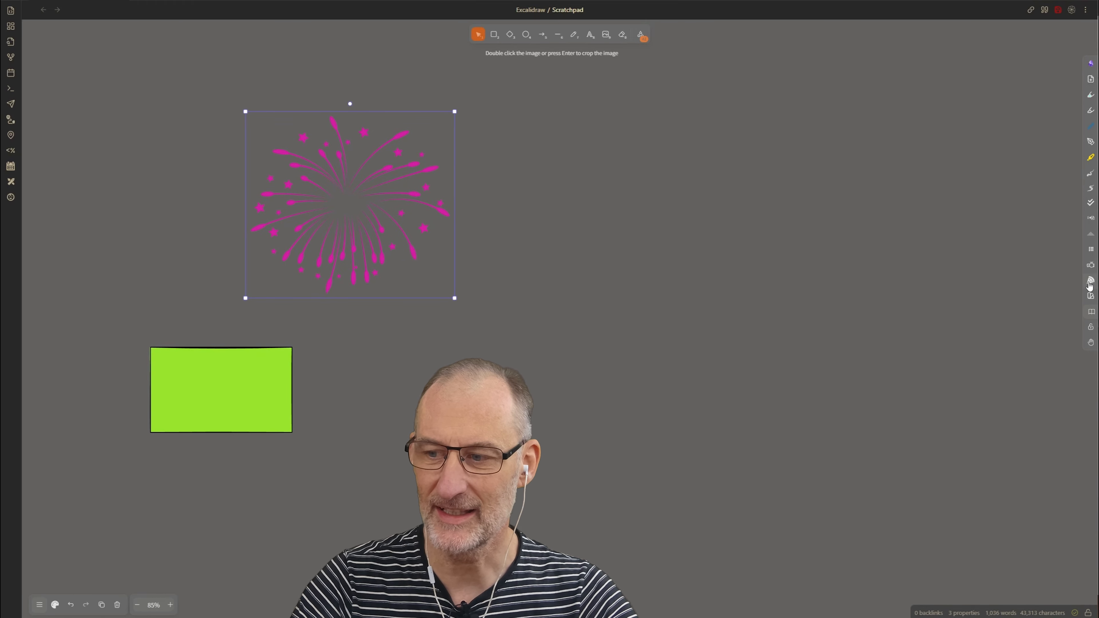
pyautogui.click(1090, 296)
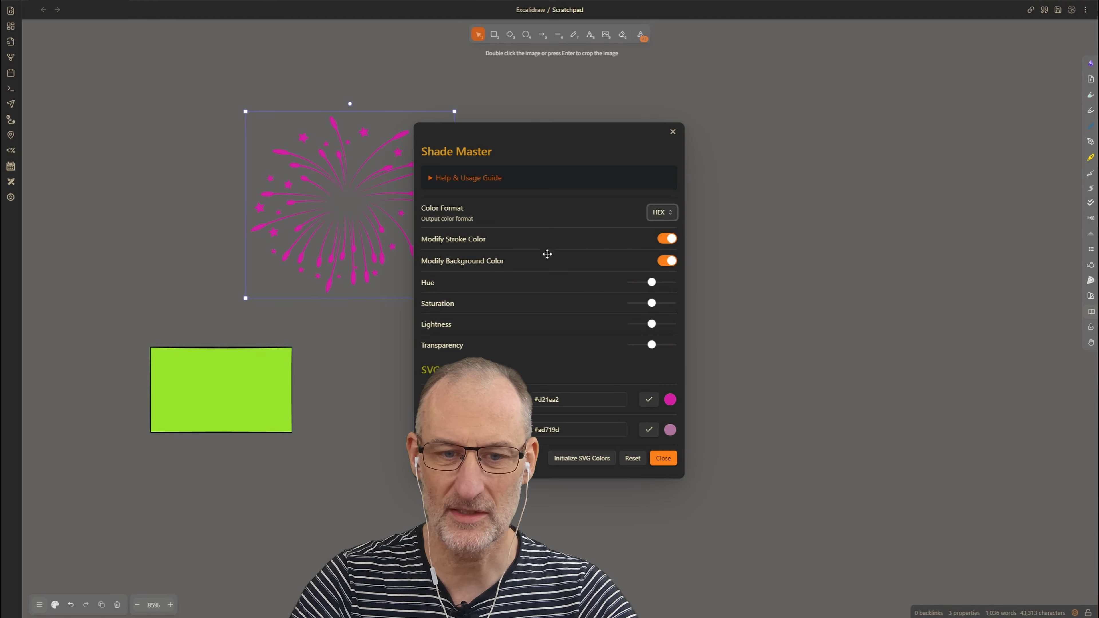
pyautogui.click(669, 399)
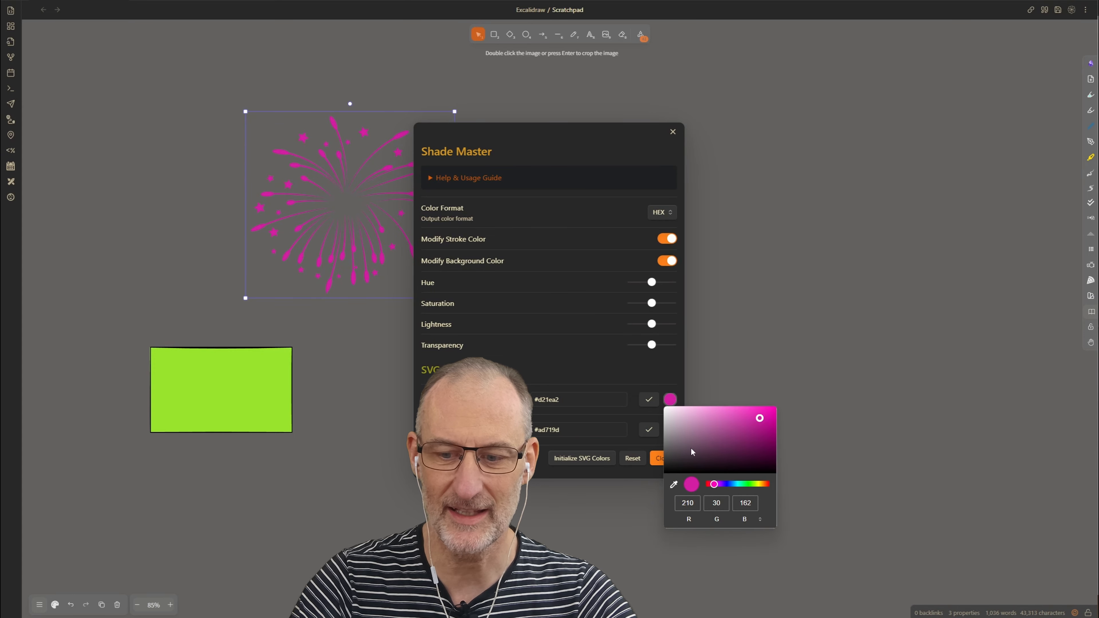
pyautogui.click(674, 485)
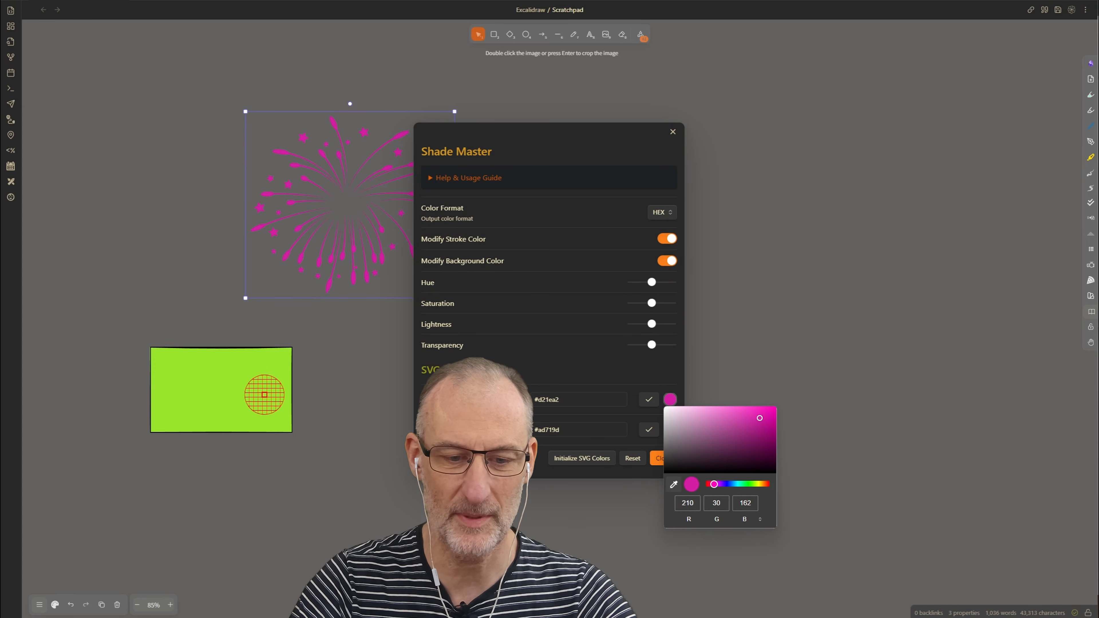
pyautogui.click(212, 382)
pyautogui.click(541, 346)
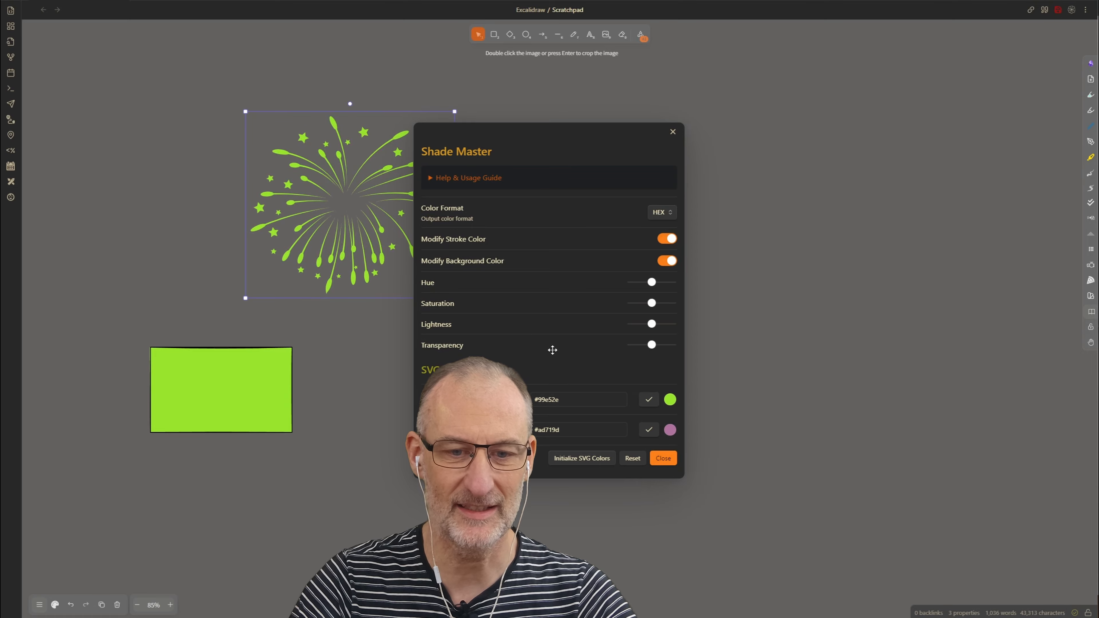
pyautogui.moveTo(553, 142); pyautogui.dragTo(745, 109)
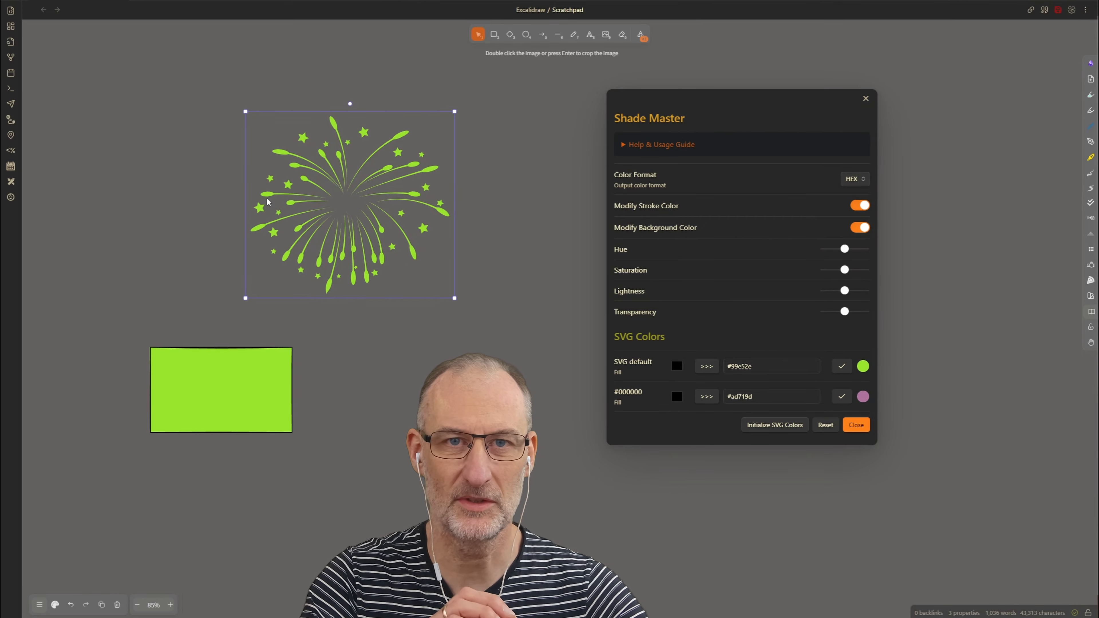
pyautogui.click(262, 390)
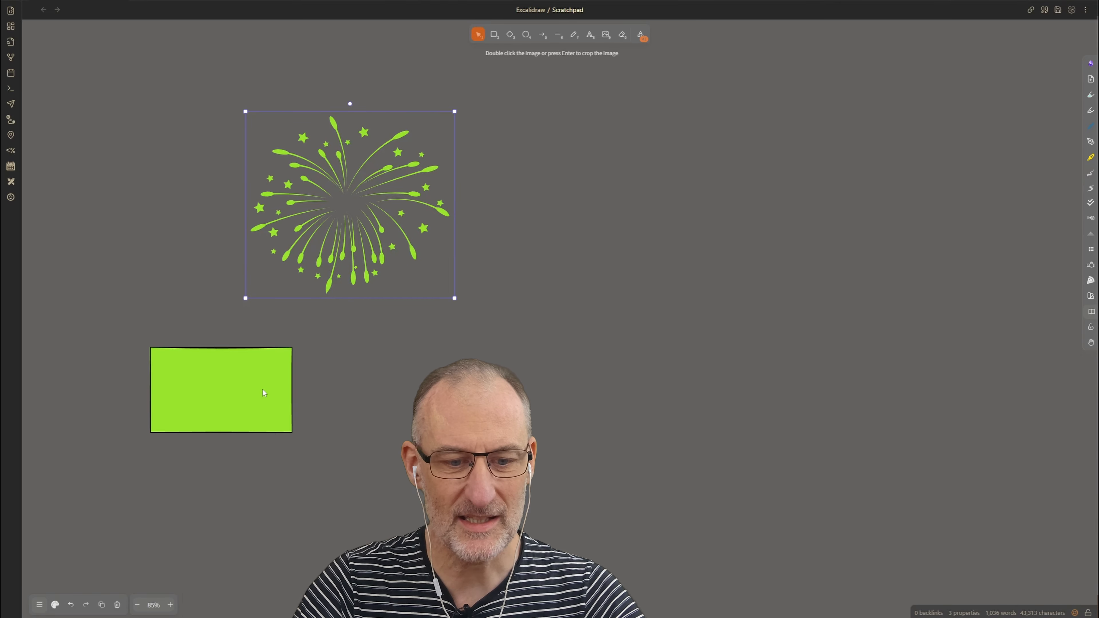
# Delete the green rectangle and initialize the fireworks image's SVG colors back to black with Shade Master.
pyautogui.click(263, 376)
pyautogui.press('Delete')
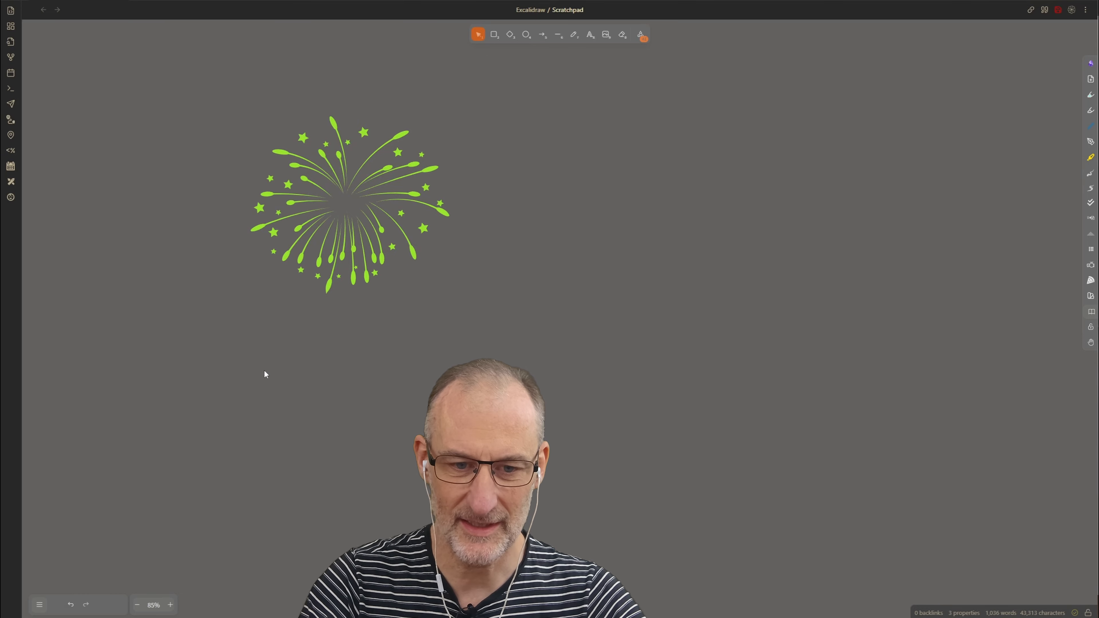
pyautogui.click(359, 257)
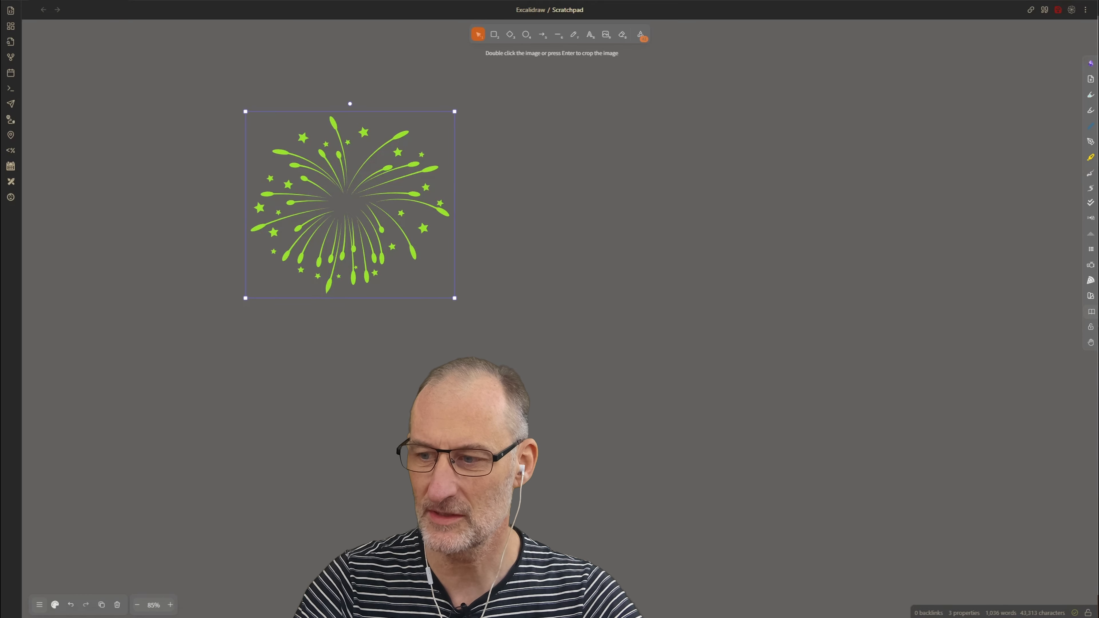
pyautogui.click(1090, 295)
pyautogui.moveTo(542, 147); pyautogui.dragTo(647, 108)
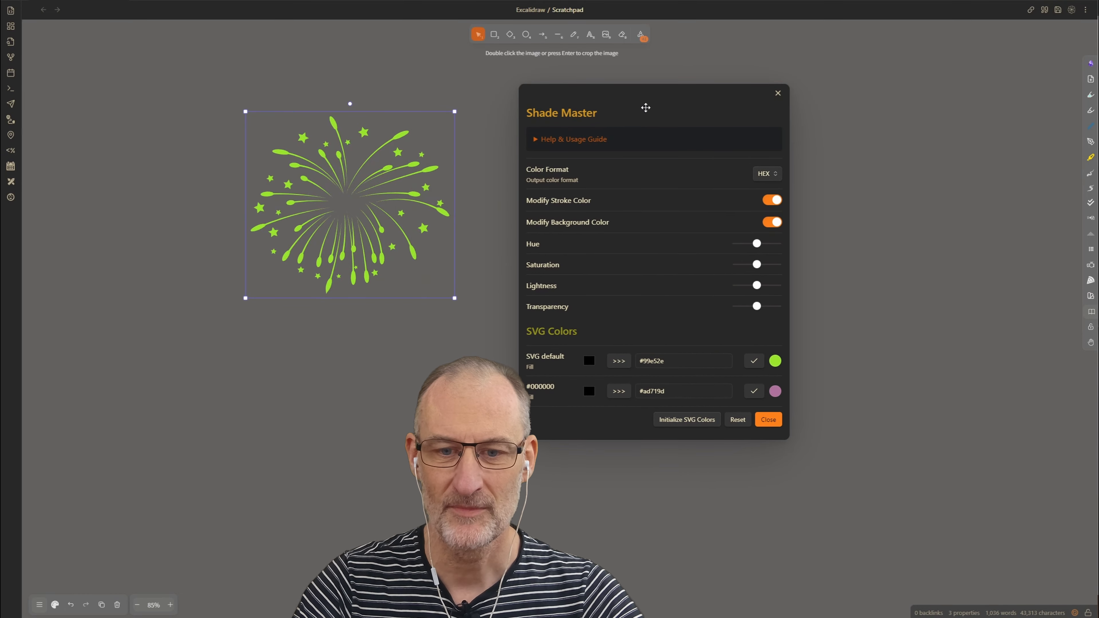
pyautogui.click(700, 422)
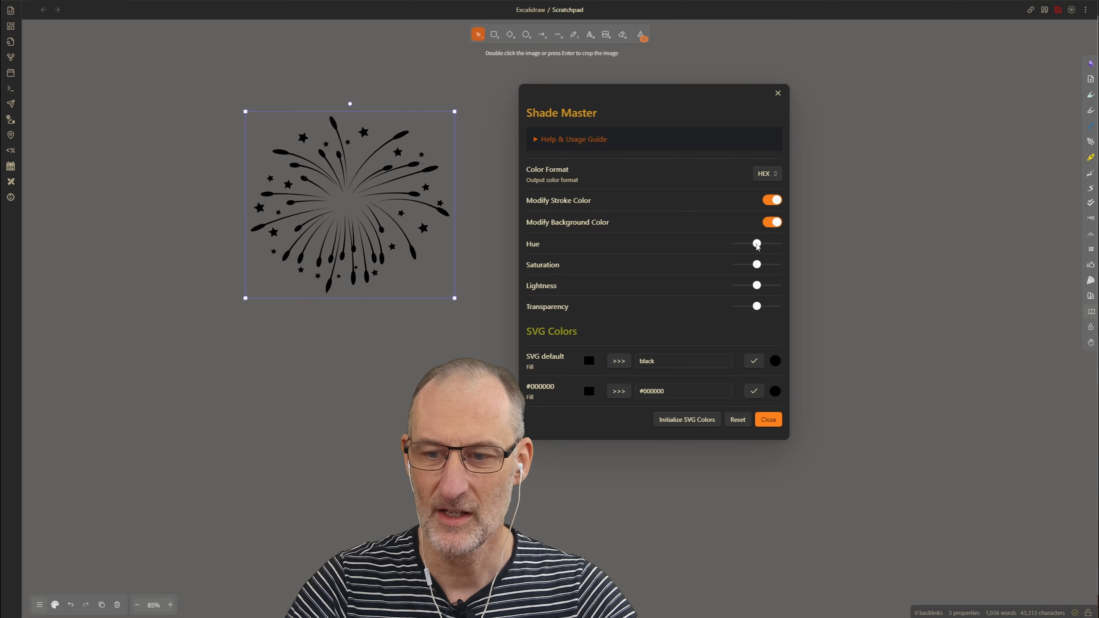
# Recolor the fireworks to pale green #b1dfa5 by adjusting hue, saturation and lightness.
pyautogui.moveTo(759, 245); pyautogui.dragTo(768, 245)
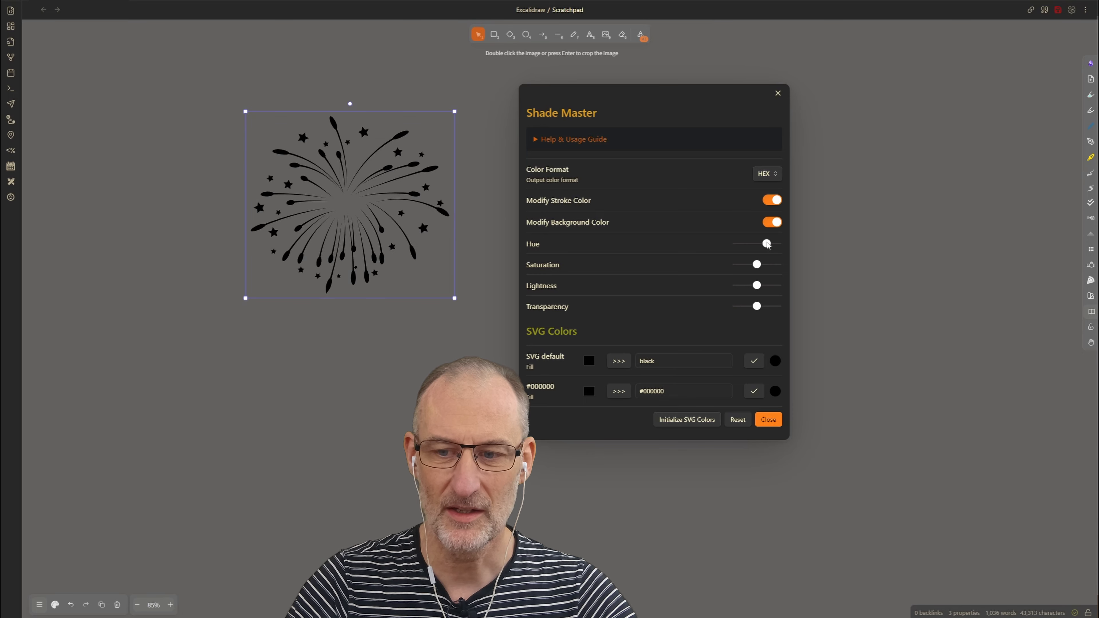
pyautogui.moveTo(757, 265); pyautogui.dragTo(772, 286)
pyautogui.moveTo(771, 268); pyautogui.dragTo(762, 246)
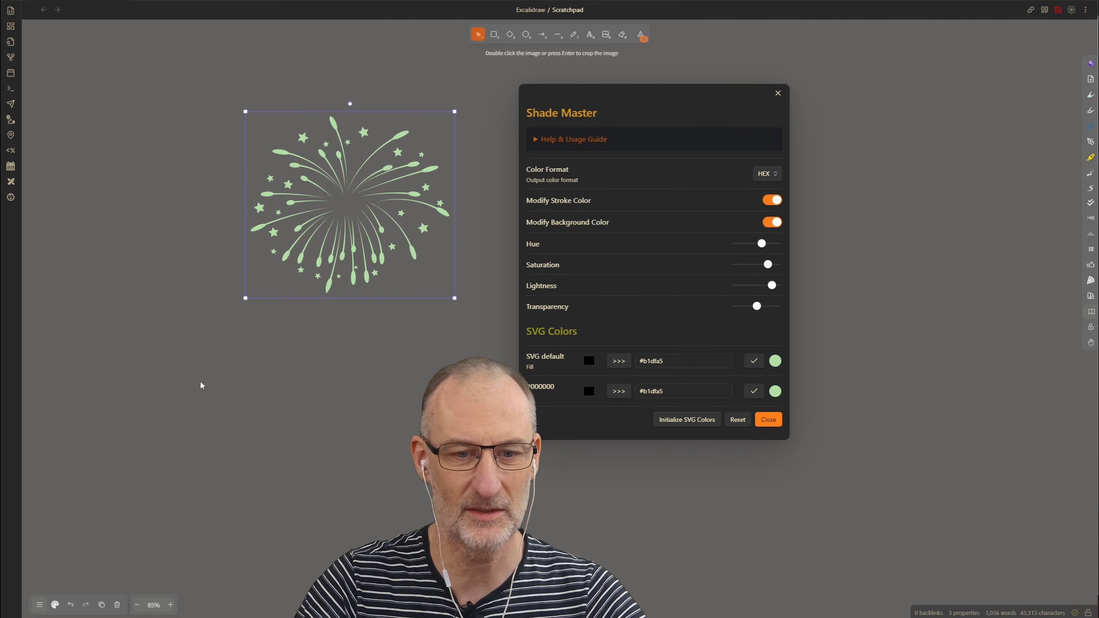
# Switch to paletton.com and explore how the hue and shade handles on the color wheel affect the monochromatic red palette.
pyautogui.click(273, 0)
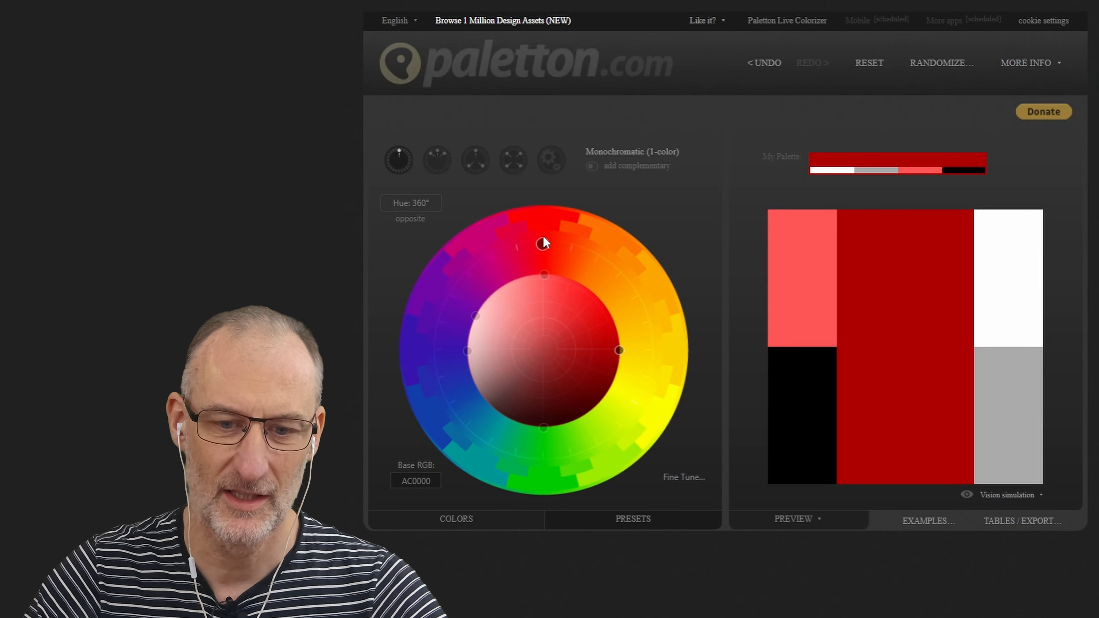
pyautogui.moveTo(545, 243)
pyautogui.mouseDown()
pyautogui.moveTo(604, 261)
pyautogui.moveTo(655, 311)
pyautogui.moveTo(662, 351)
pyautogui.moveTo(658, 388)
pyautogui.moveTo(592, 464)
pyautogui.moveTo(518, 483)
pyautogui.moveTo(479, 457)
pyautogui.moveTo(451, 412)
pyautogui.moveTo(441, 331)
pyautogui.moveTo(450, 268)
pyautogui.moveTo(490, 236)
pyautogui.moveTo(535, 226)
pyautogui.mouseUp()
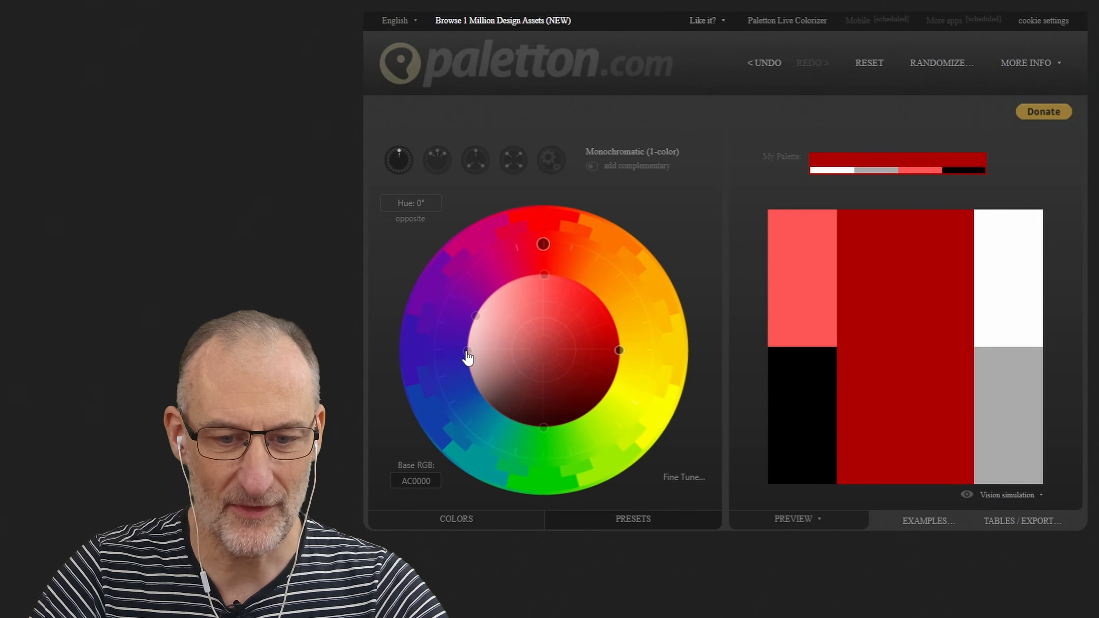
pyautogui.moveTo(473, 357)
pyautogui.mouseDown()
pyautogui.moveTo(508, 360)
pyautogui.moveTo(460, 358)
pyautogui.mouseUp()
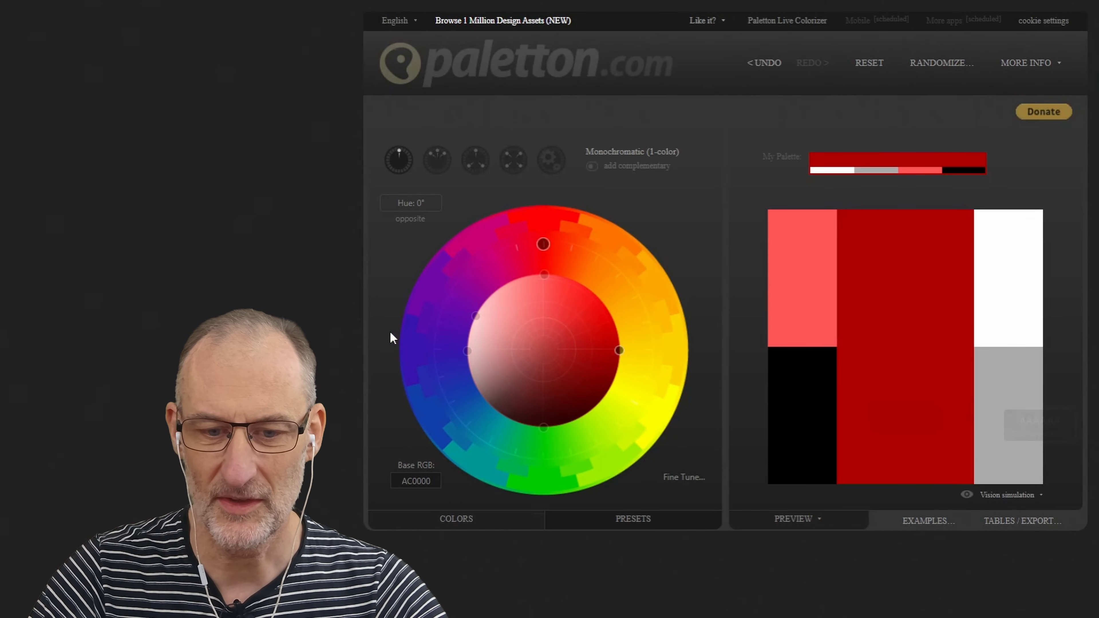
pyautogui.moveTo(468, 354)
pyautogui.mouseDown()
pyautogui.moveTo(574, 363)
pyautogui.moveTo(612, 353)
pyautogui.moveTo(467, 356)
pyautogui.mouseUp()
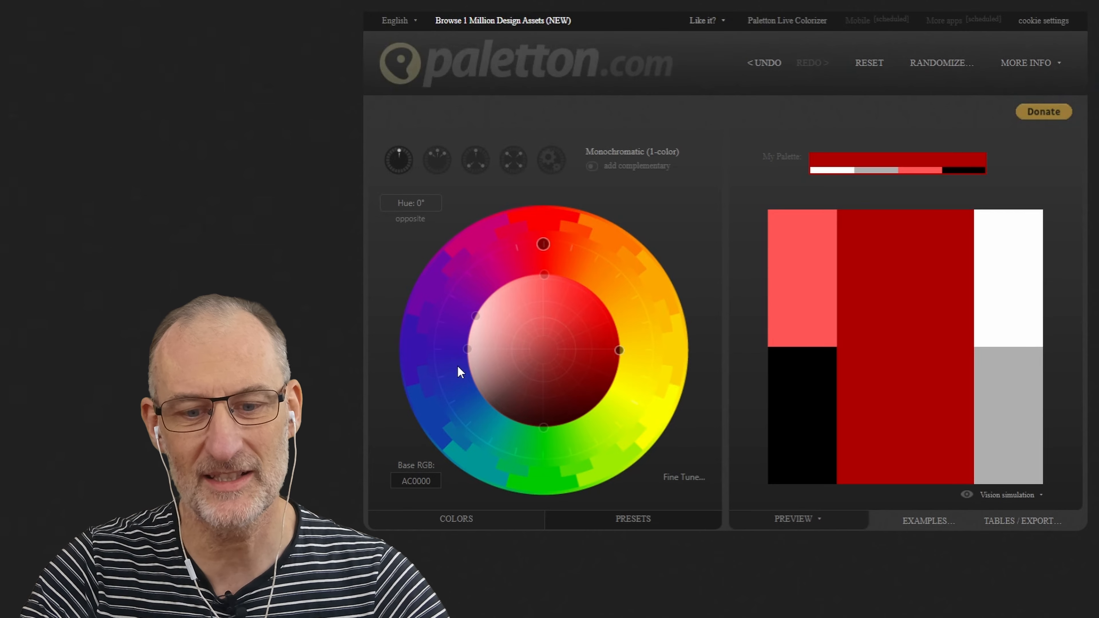
pyautogui.moveTo(466, 346)
pyautogui.mouseDown()
pyautogui.moveTo(533, 361)
pyautogui.moveTo(459, 348)
pyautogui.mouseUp()
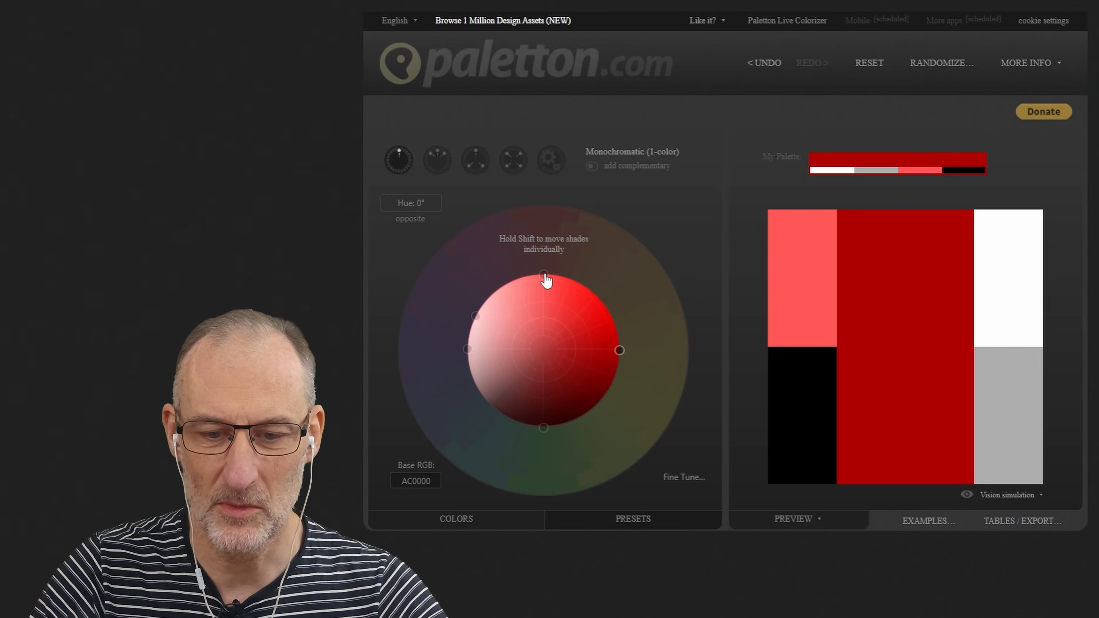
pyautogui.moveTo(544, 275)
pyautogui.mouseDown()
pyautogui.moveTo(549, 444)
pyautogui.moveTo(546, 277)
pyautogui.mouseUp()
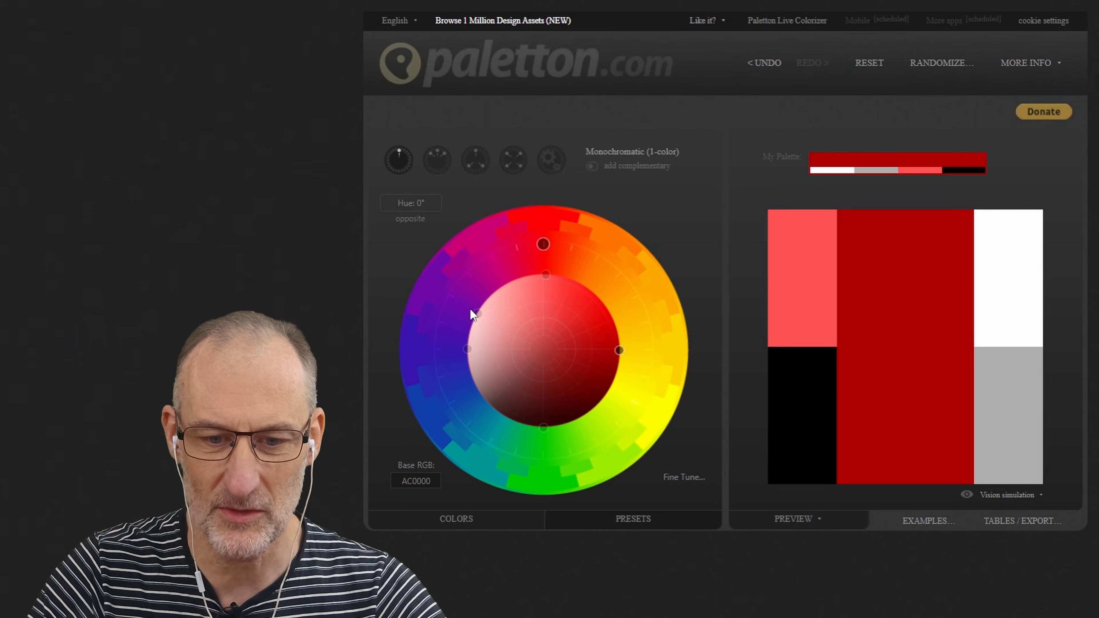
pyautogui.moveTo(484, 302)
pyautogui.mouseDown()
pyautogui.moveTo(548, 359)
pyautogui.moveTo(486, 300)
pyautogui.mouseUp()
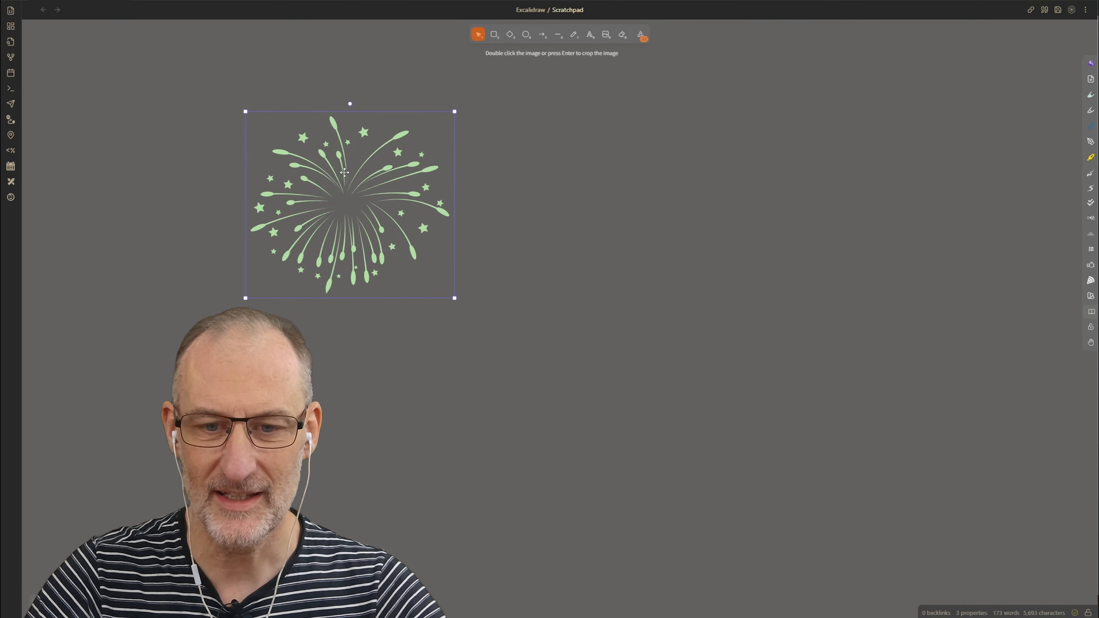
# Return to Excalidraw, restore the fireworks' SVG default fill to black in Shade Master and set the color format to HSL.
pyautogui.click(1090, 296)
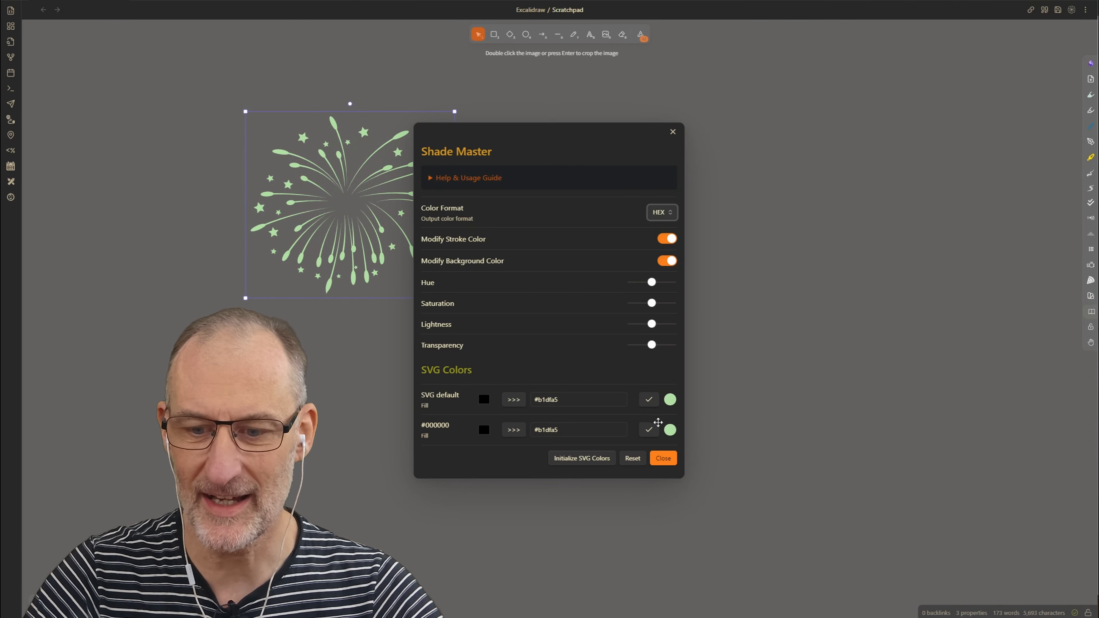
pyautogui.click(514, 400)
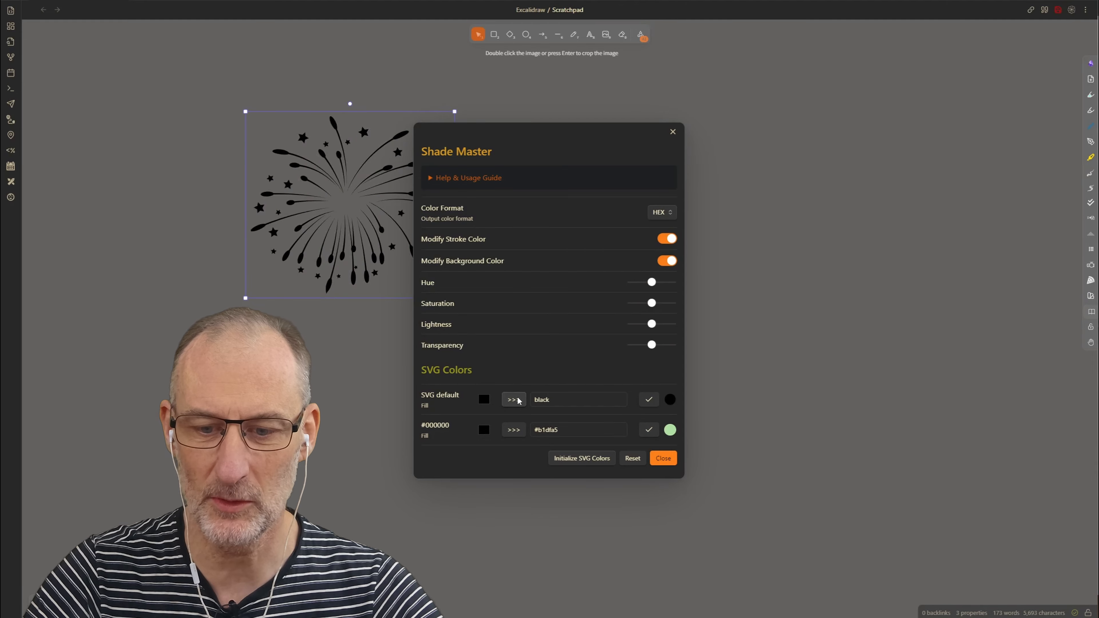
pyautogui.moveTo(477, 128); pyautogui.dragTo(617, 101)
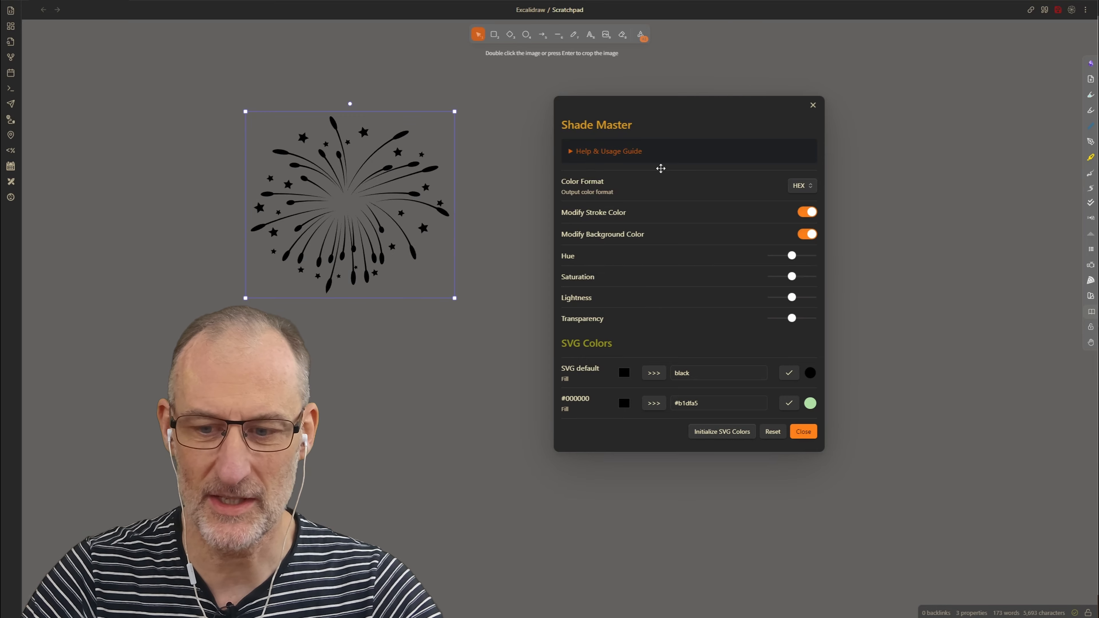
pyautogui.click(796, 186)
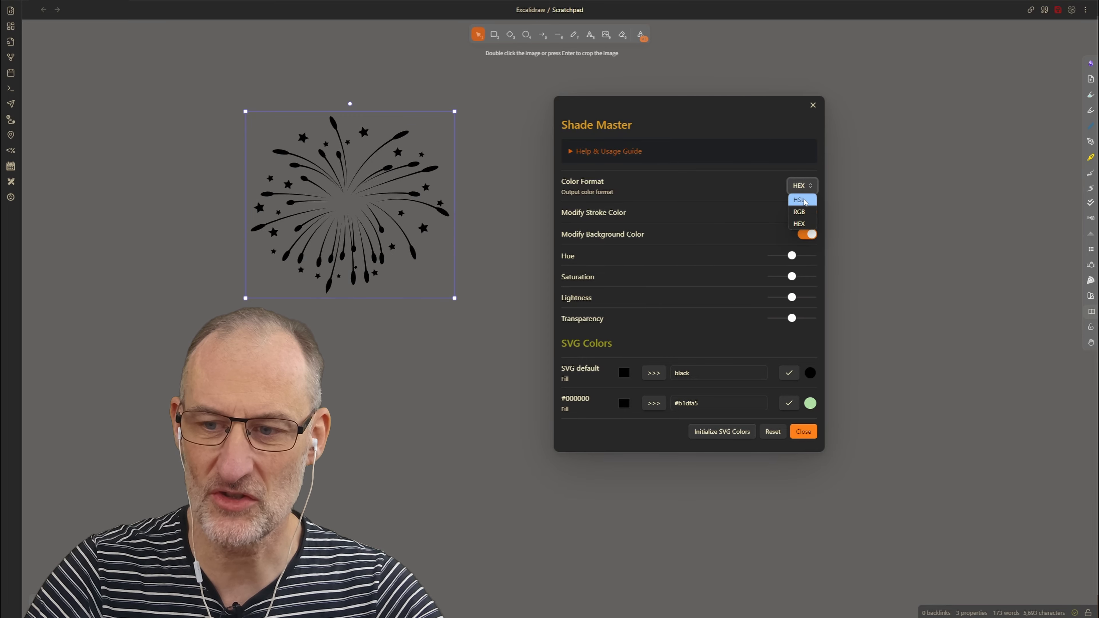
pyautogui.click(805, 202)
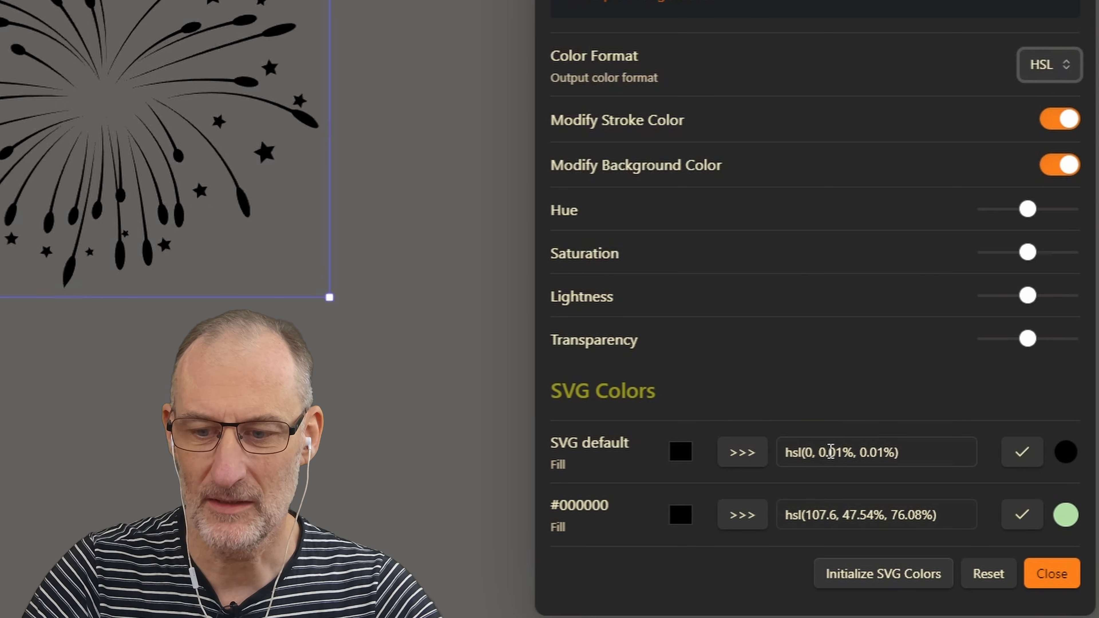
# Examine the hue, saturation and lightness components in the SVG default fill's HSL value.
pyautogui.moveTo(826, 452); pyautogui.dragTo(836, 453)
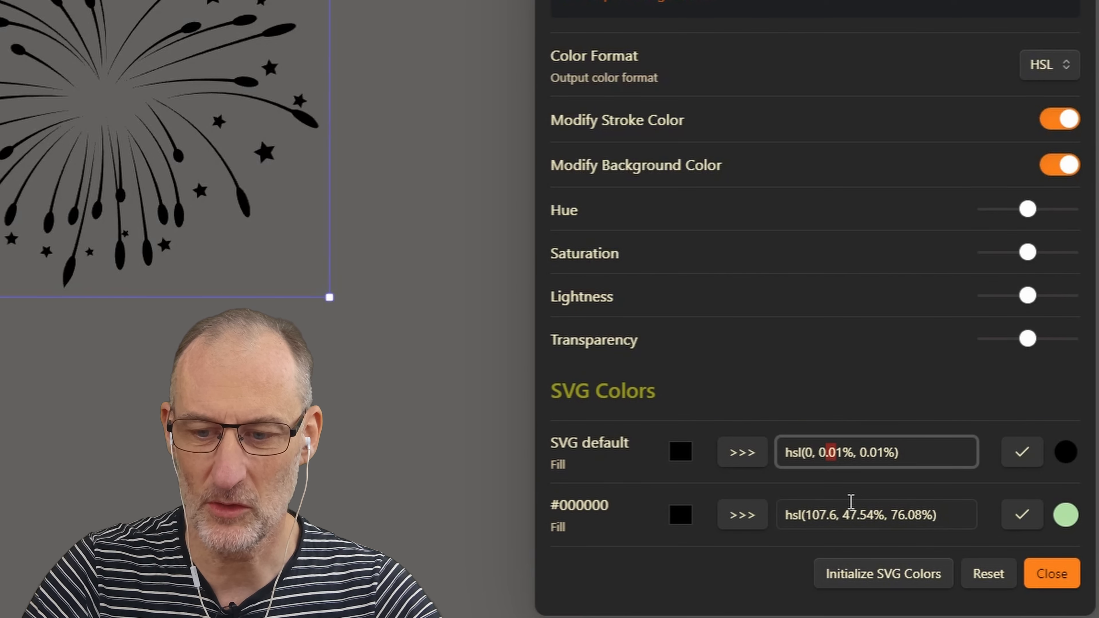
pyautogui.press('Left')
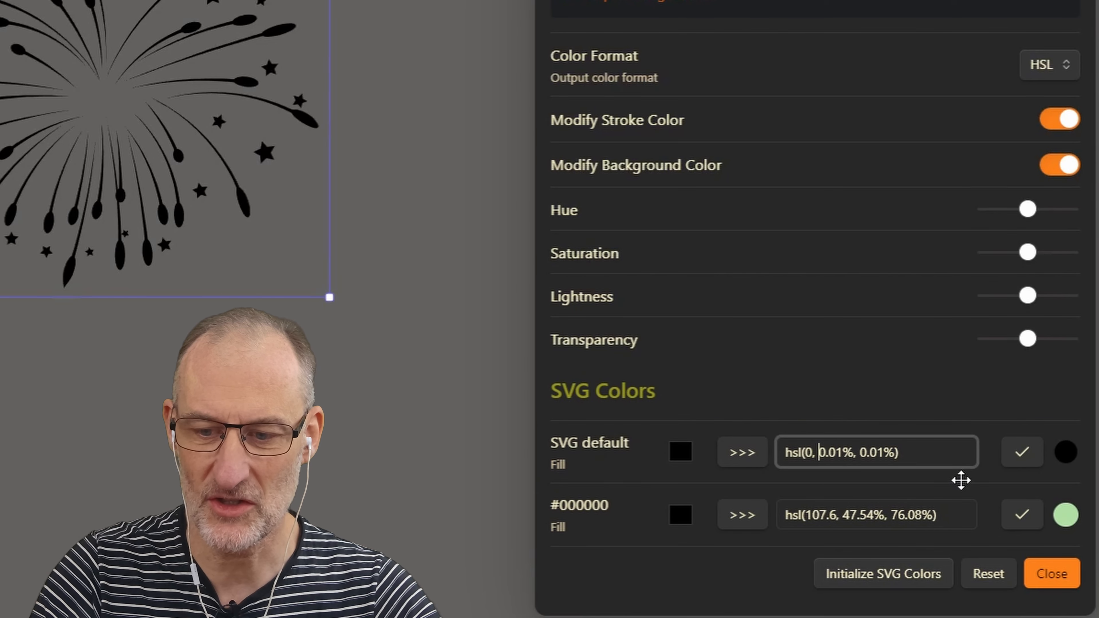
pyautogui.press('Right')
pyautogui.press('Right')
pyautogui.press('Right')
pyautogui.press('Right')
pyautogui.press('Right')
pyautogui.press('Right')
pyautogui.press('Right')
pyautogui.press('Right')
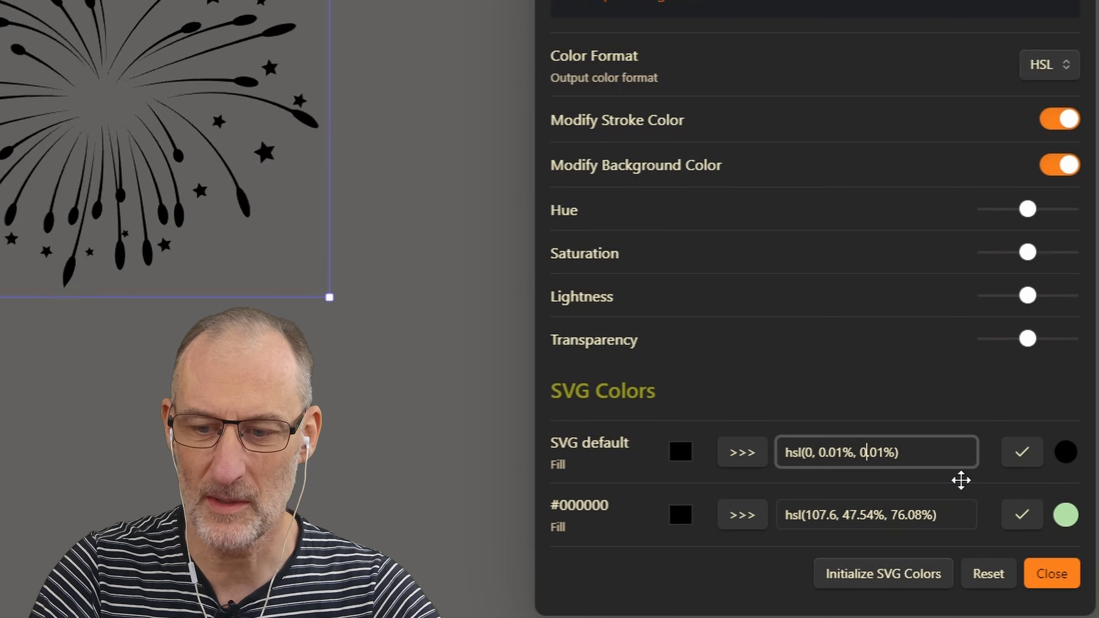
pyautogui.press('Right')
pyautogui.press('Right')
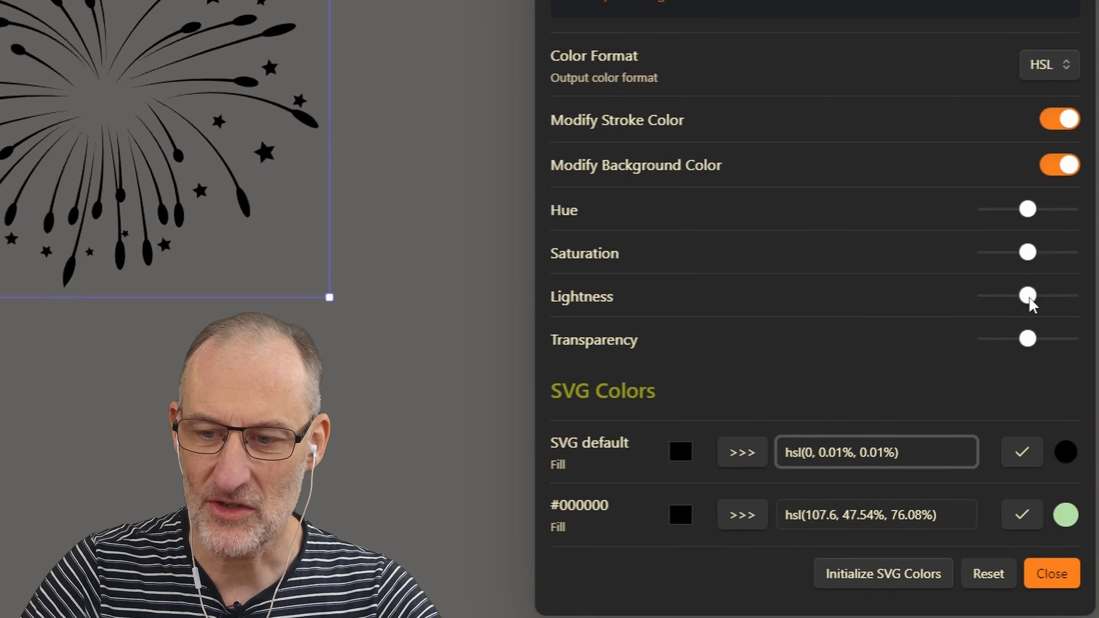
# Raise the fireworks' lightness to 83.01% and saturation to 63.01%, try hue 180, and bring the hue back to pink.
pyautogui.moveTo(1031, 302); pyautogui.dragTo(1062, 297)
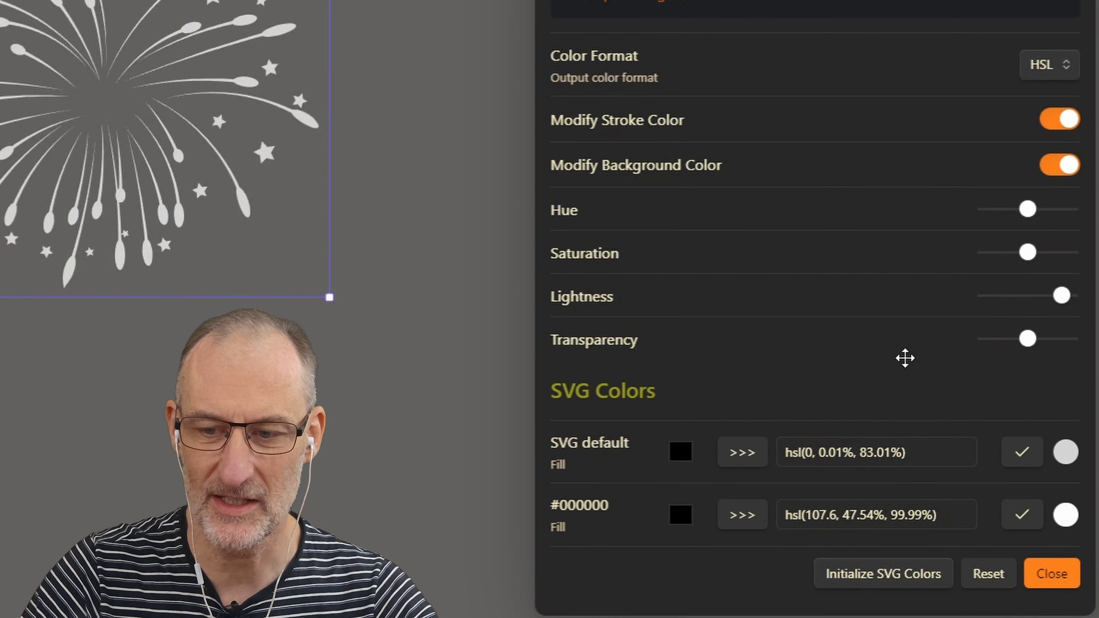
pyautogui.moveTo(1032, 250); pyautogui.dragTo(1061, 239)
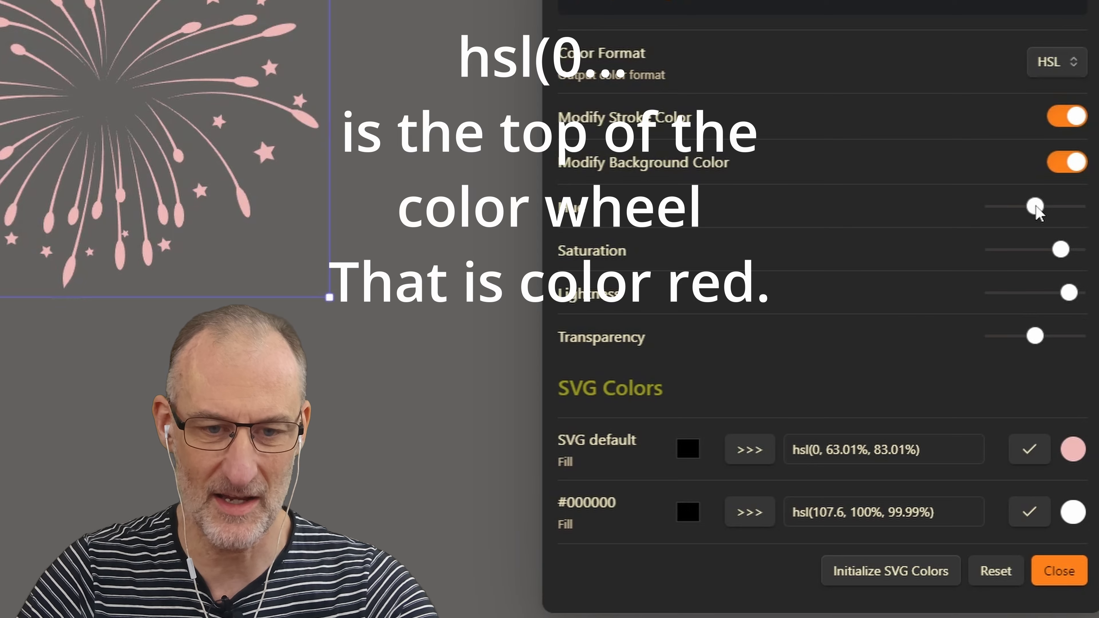
pyautogui.moveTo(1036, 207); pyautogui.dragTo(1074, 208)
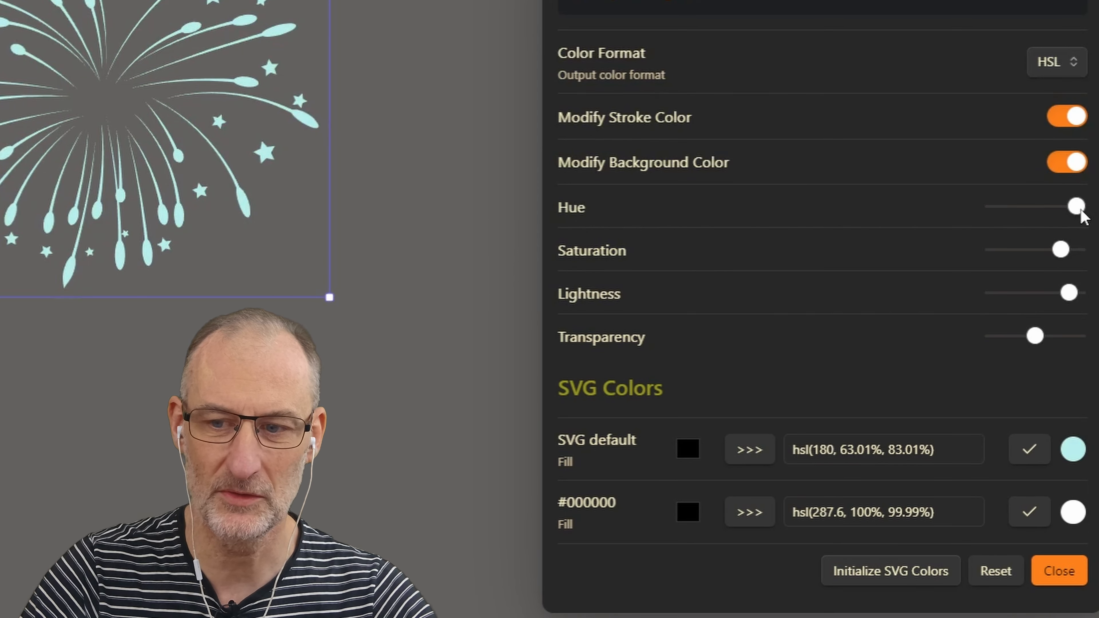
pyautogui.moveTo(1077, 208); pyautogui.dragTo(1030, 213)
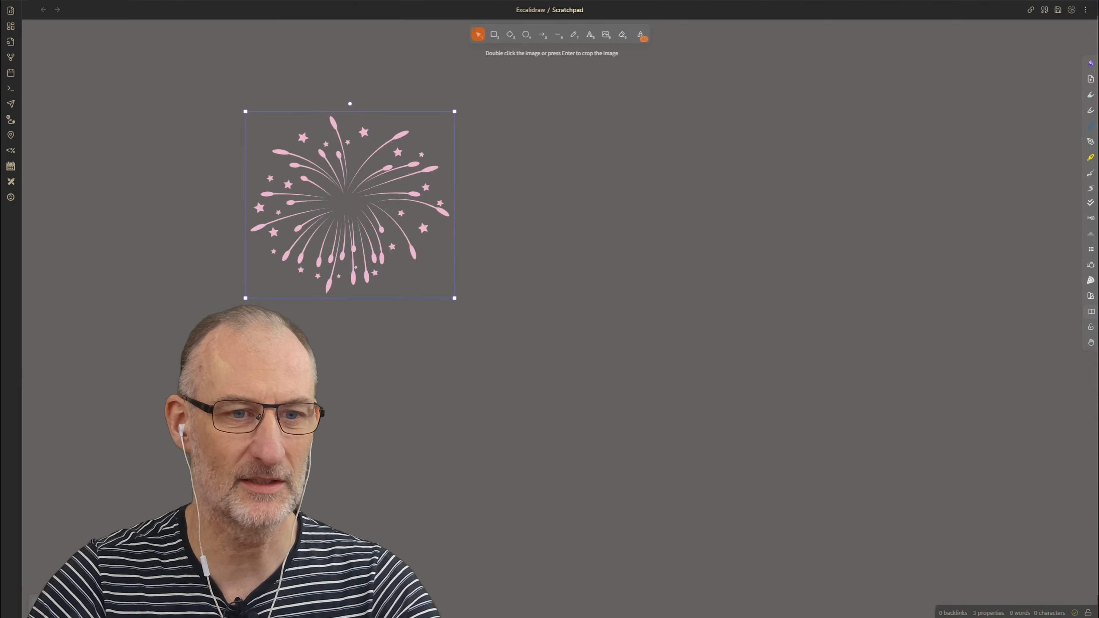
# Insert the raised-hand-in-water SVG beside the fireworks and shift its hue in Shade Master to get a pink hand and green water.
pyautogui.click(542, 214)
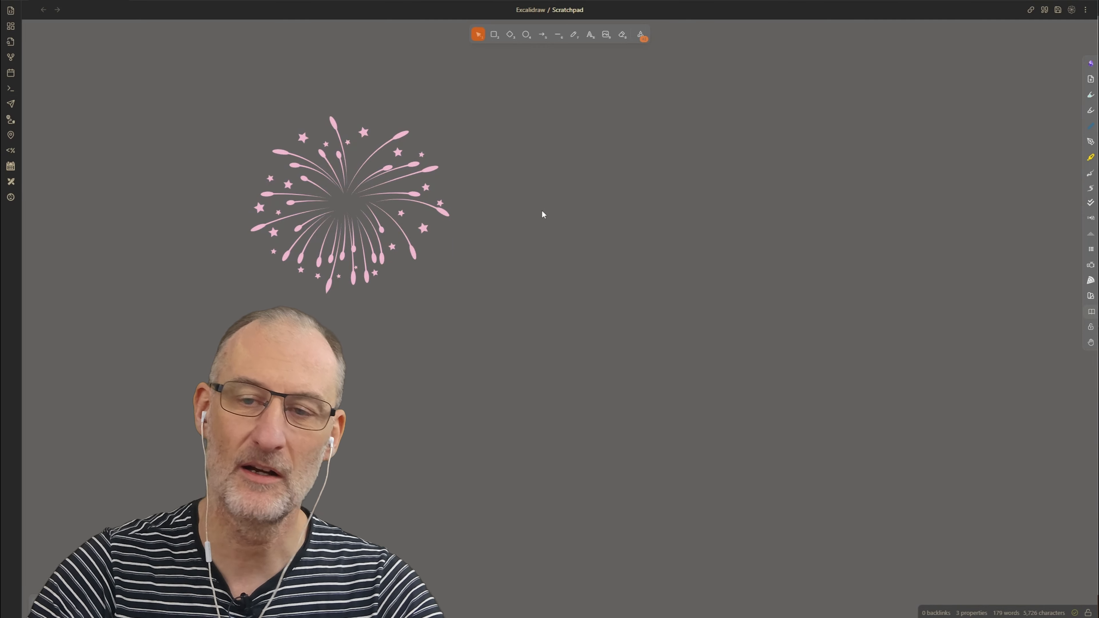
pyautogui.hotkey('ctrl', 'p')
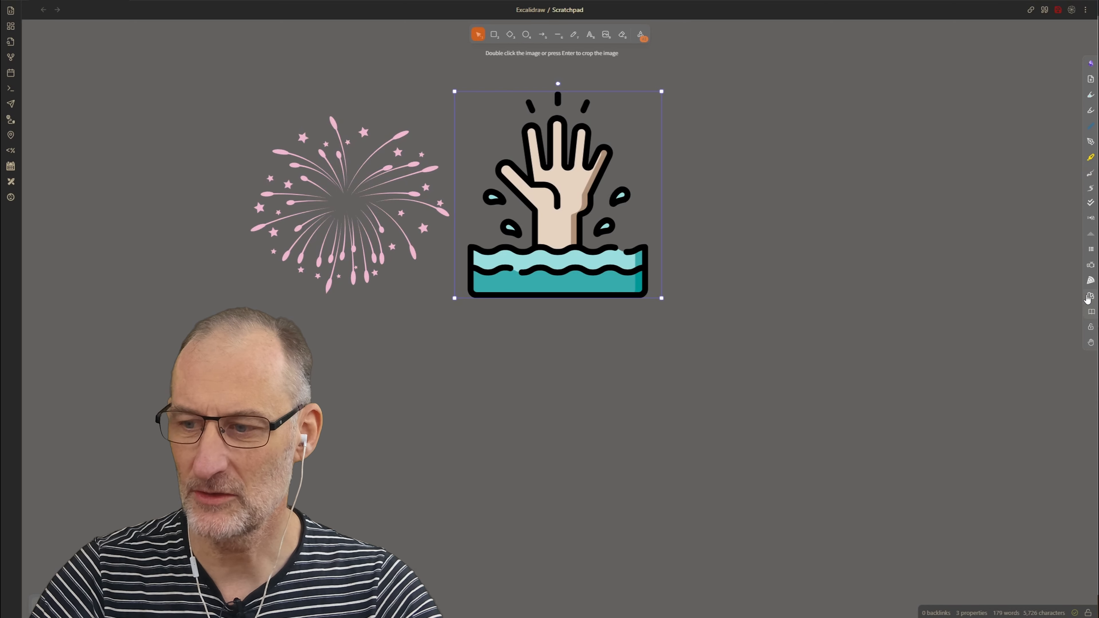
pyautogui.click(1088, 297)
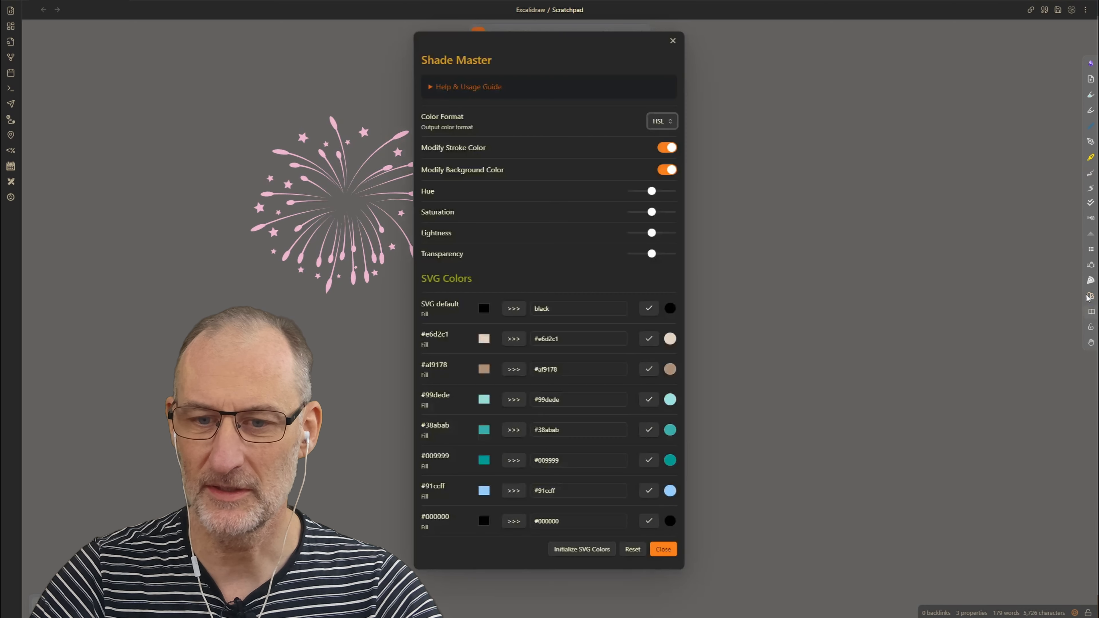
pyautogui.moveTo(549, 47); pyautogui.dragTo(250, 58)
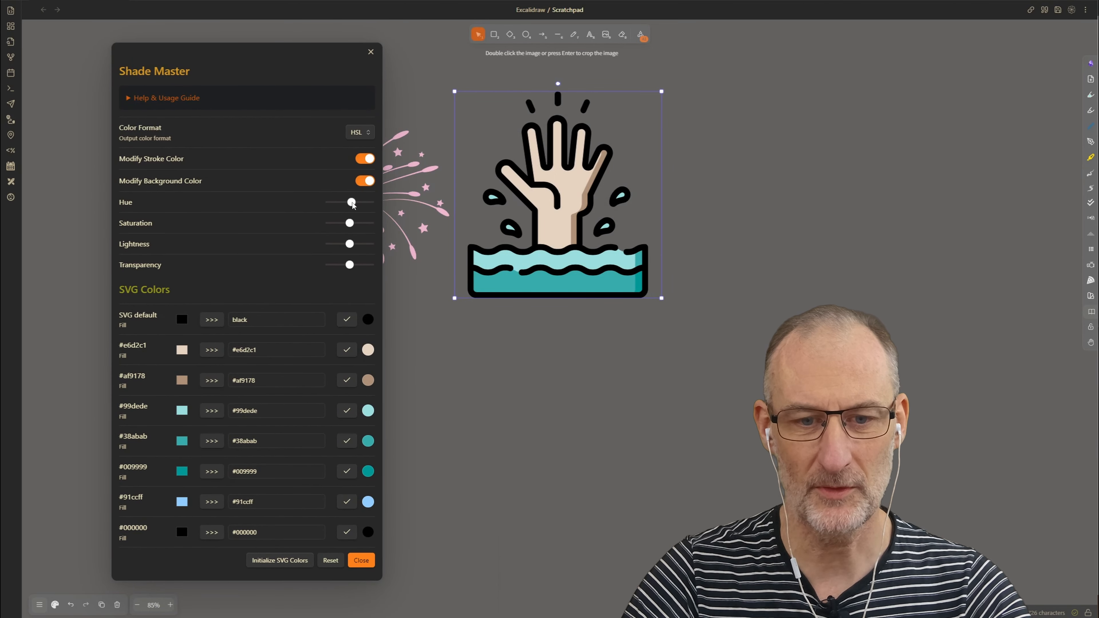
pyautogui.moveTo(352, 205); pyautogui.dragTo(342, 207)
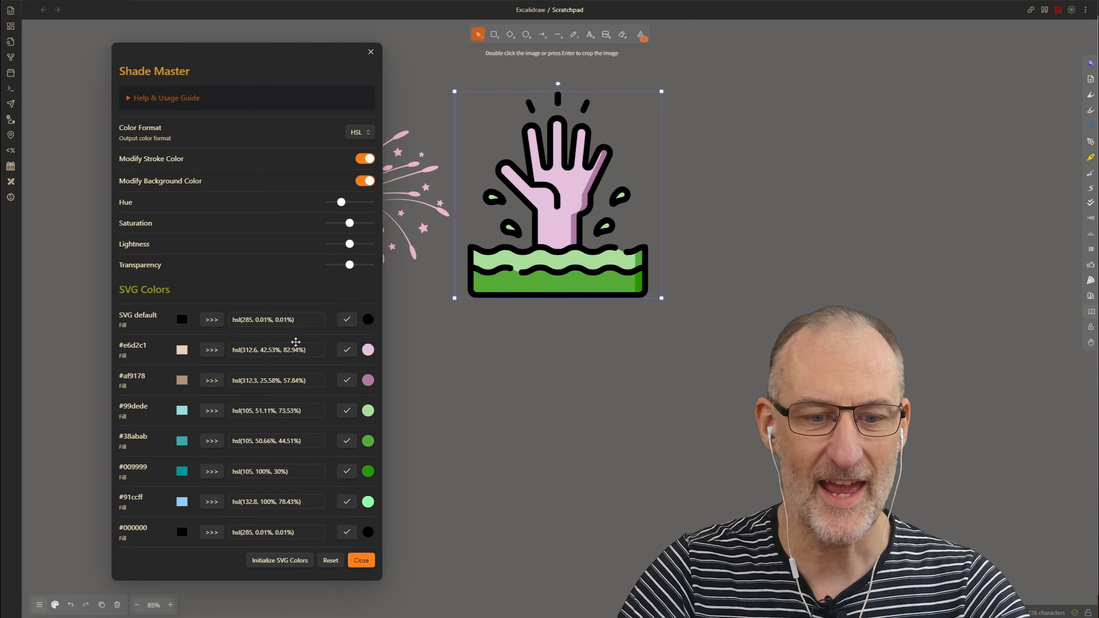
pyautogui.moveTo(275, 238); pyautogui.dragTo(238, 231)
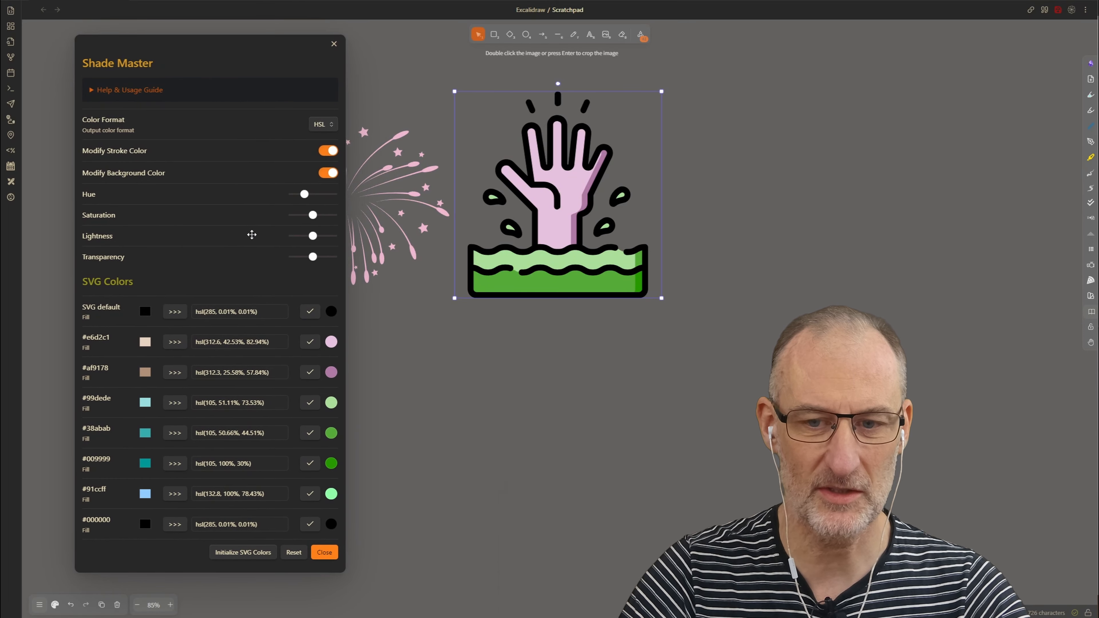
# Match the hand's #e6d2c1 fill to the fireworks' pink by sampling that color from the canvas.
pyautogui.click(332, 342)
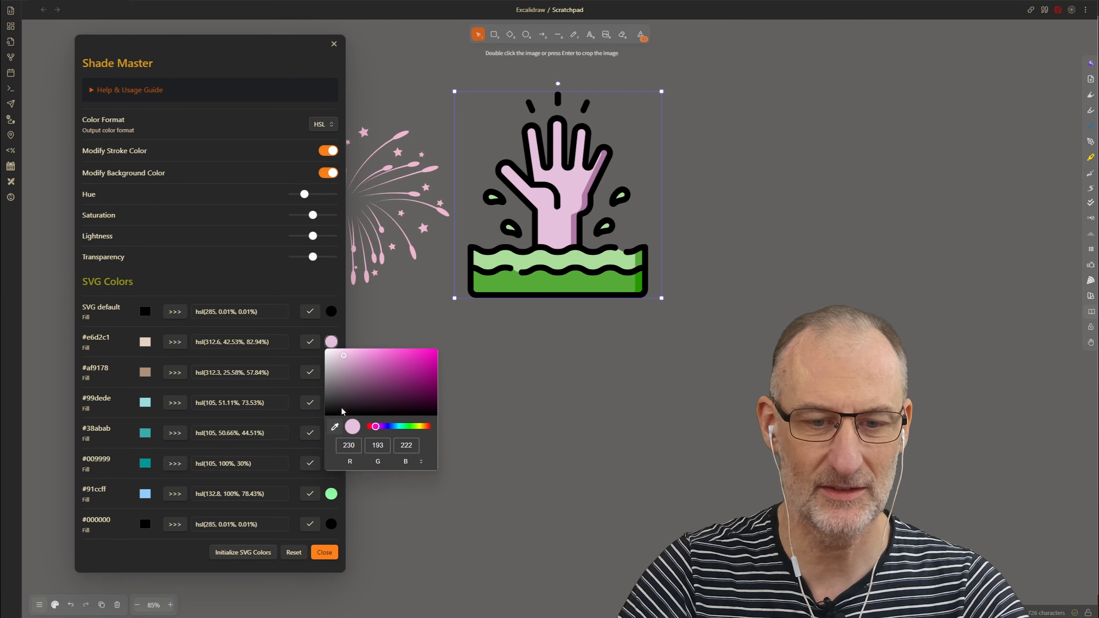
pyautogui.click(335, 427)
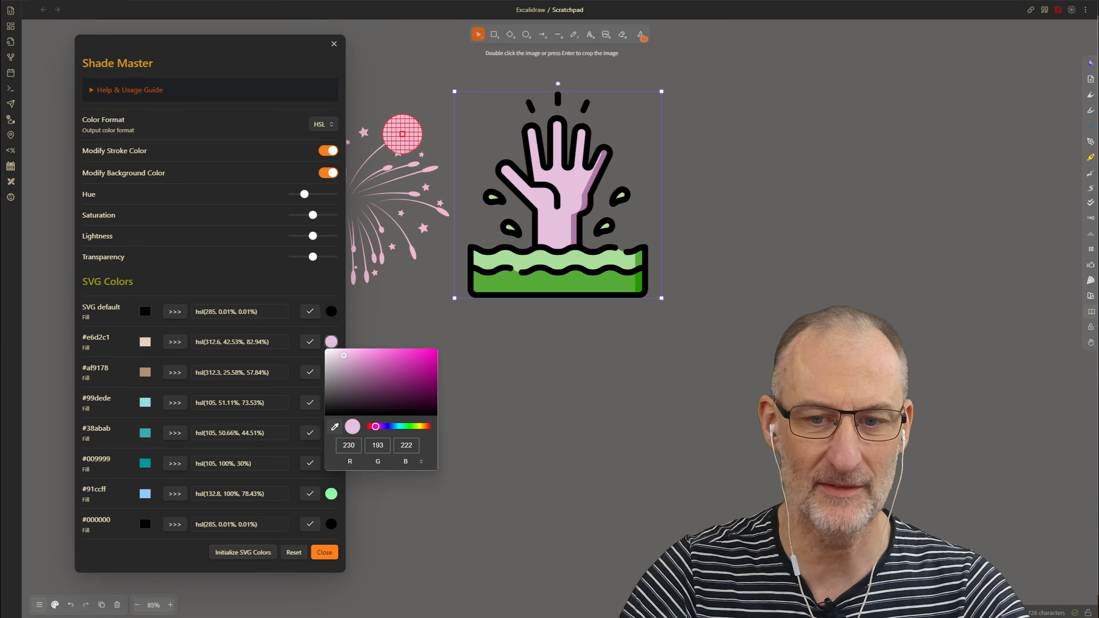
pyautogui.click(402, 134)
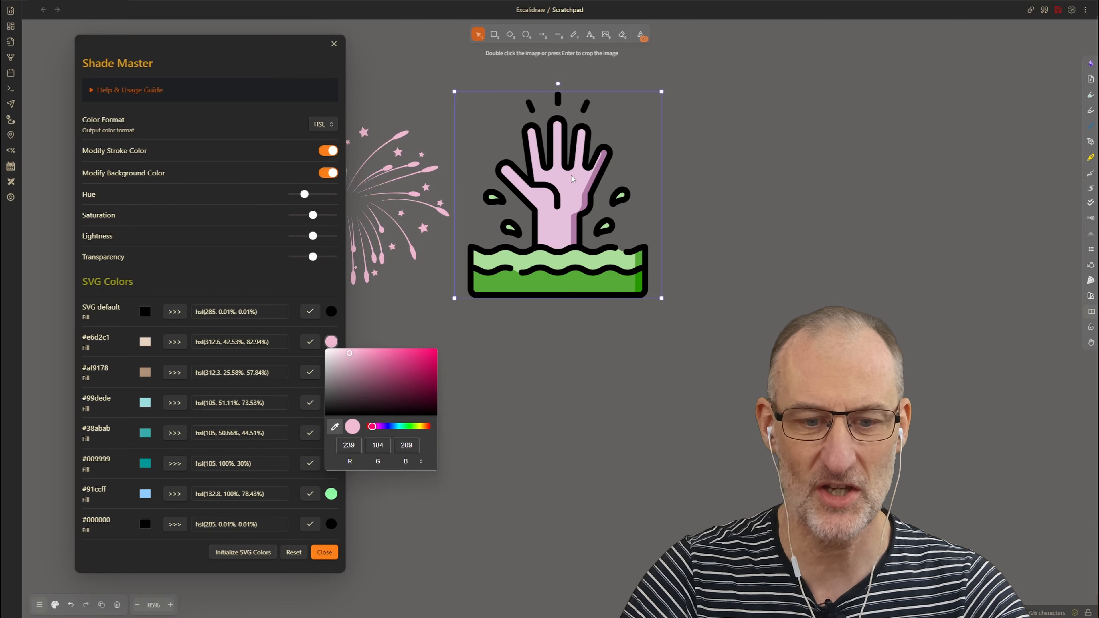
pyautogui.click(271, 277)
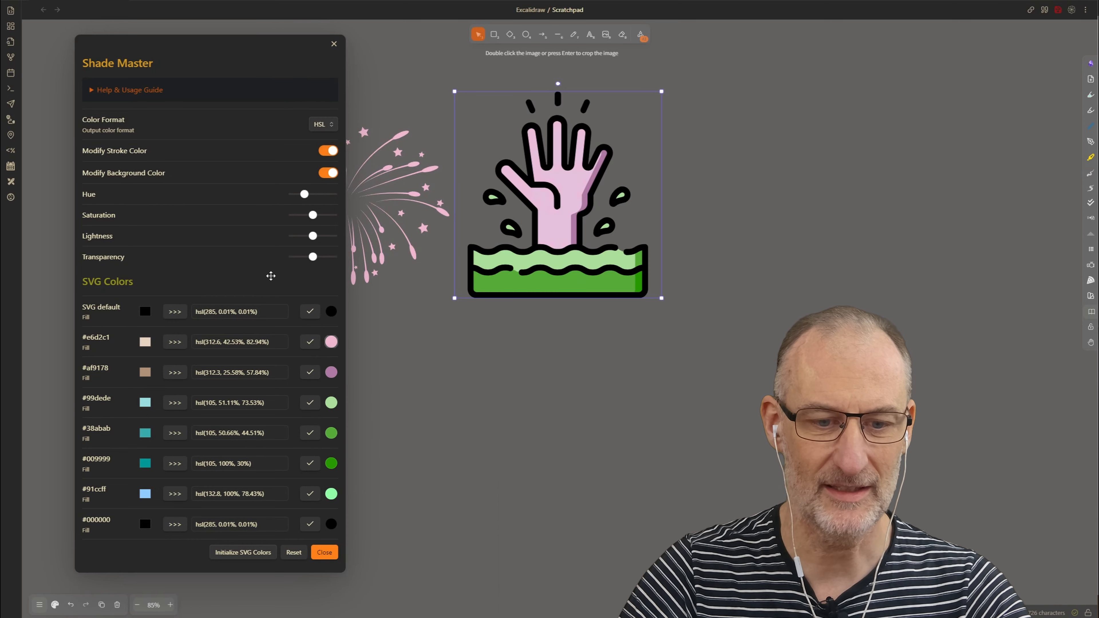
# Change the hand's #af9178 shadow fill to vivid magenta, hsl(312.2, 90.2%, 48.04%), and close Shade Master.
pyautogui.click(331, 373)
pyautogui.moveTo(375, 426); pyautogui.dragTo(431, 387)
pyautogui.click(237, 284)
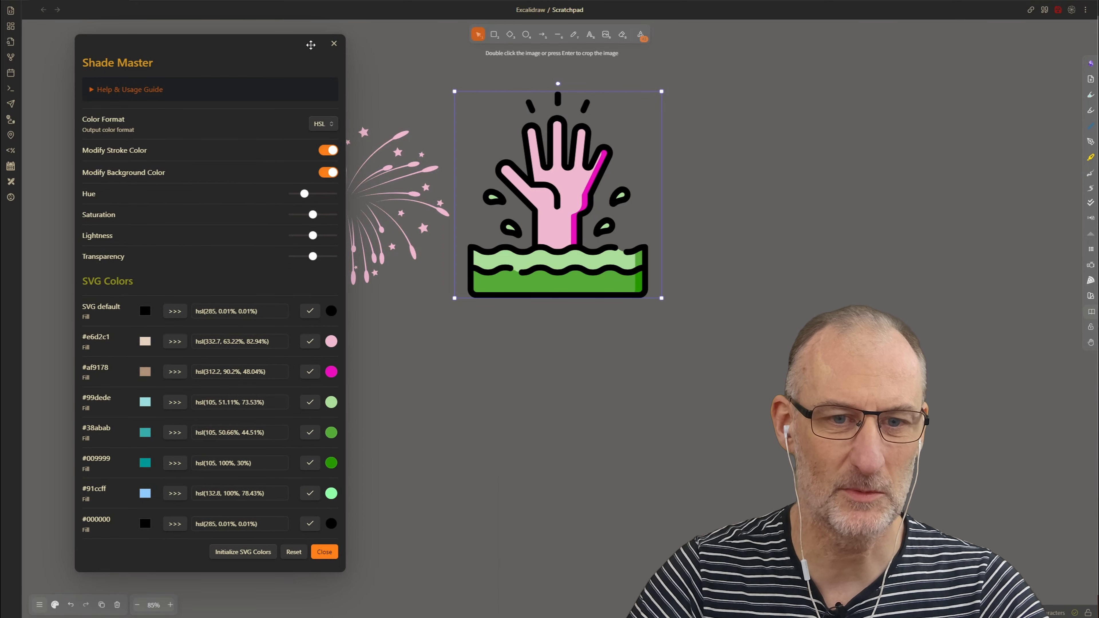
pyautogui.click(334, 44)
# Select the fireworks and hand together and shift their hue in Shade Master to get lilac fireworks and hand with yellowish water.
pyautogui.moveTo(690, 399); pyautogui.dragTo(147, 74)
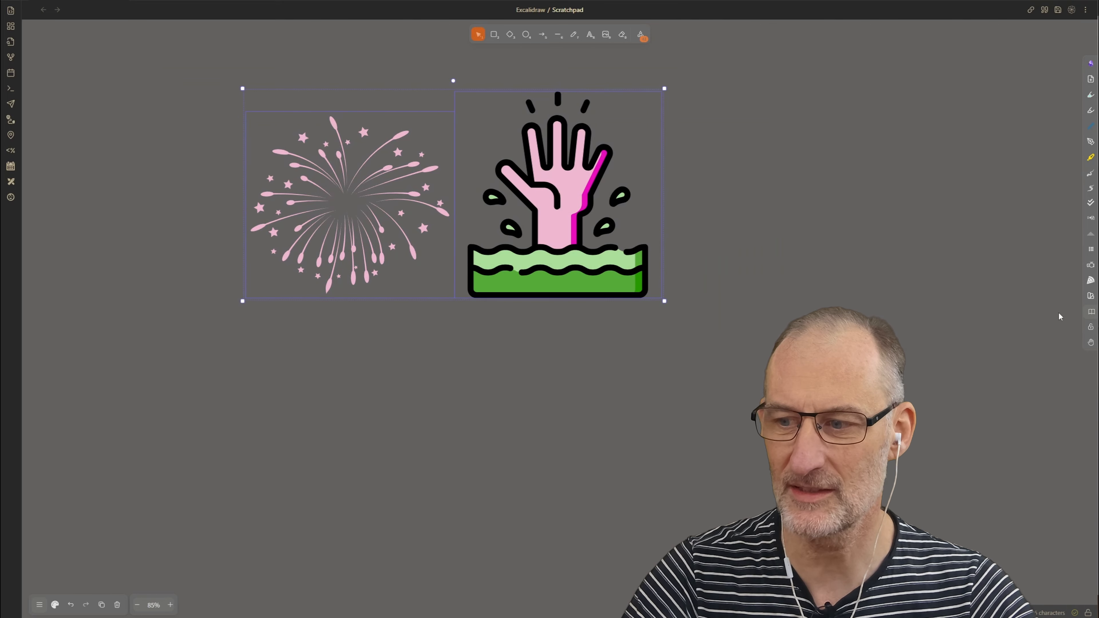
pyautogui.click(1090, 295)
pyautogui.moveTo(559, 188); pyautogui.dragTo(815, 127)
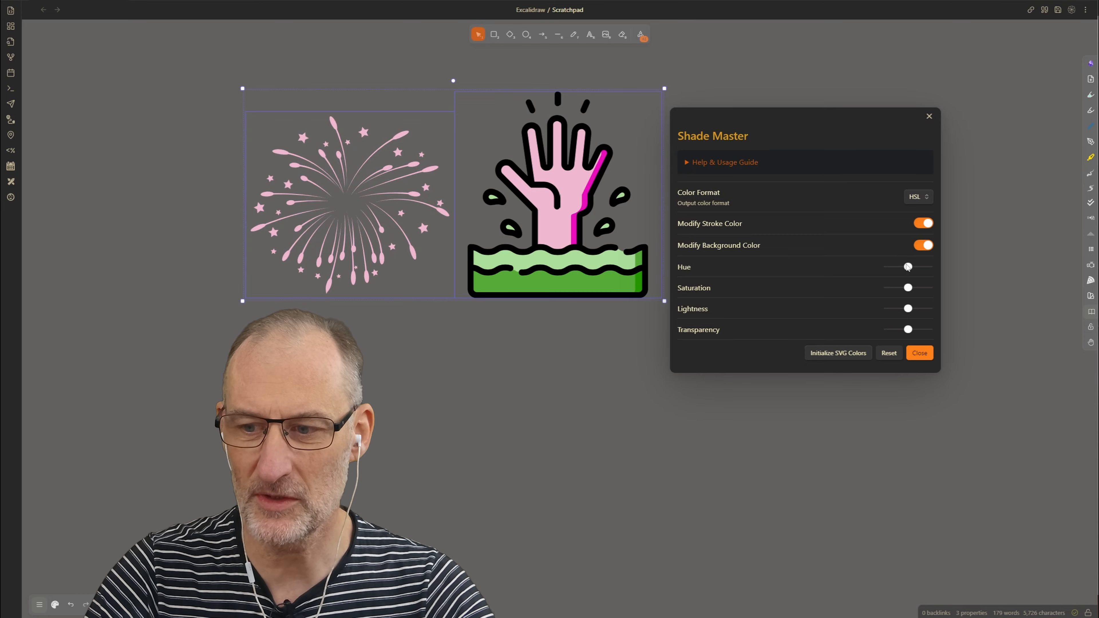
pyautogui.moveTo(908, 268); pyautogui.dragTo(904, 269)
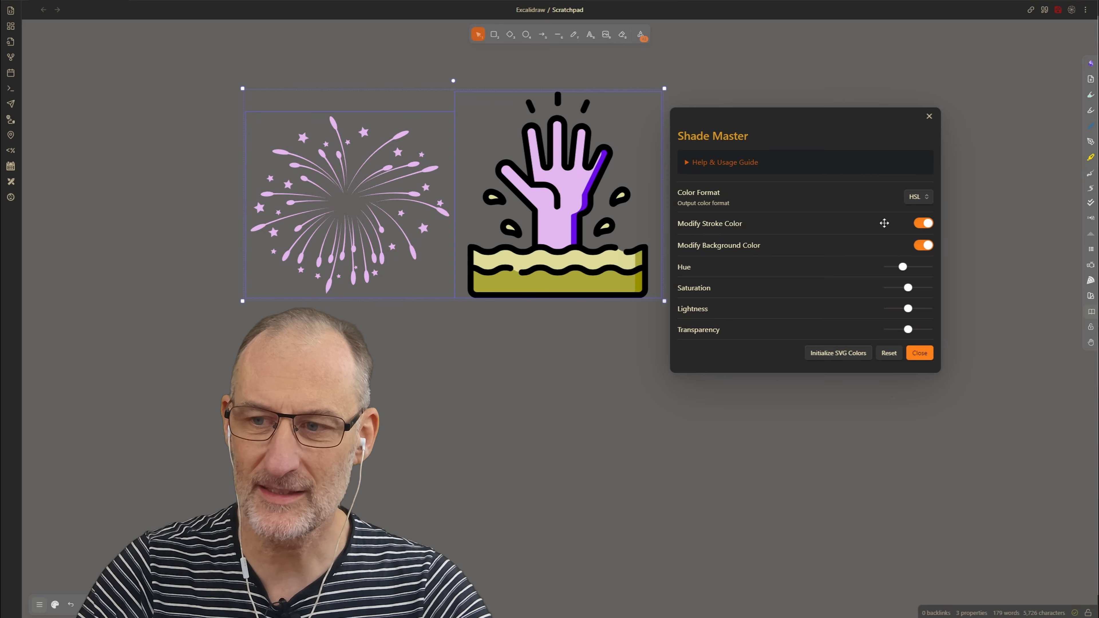
pyautogui.click(929, 117)
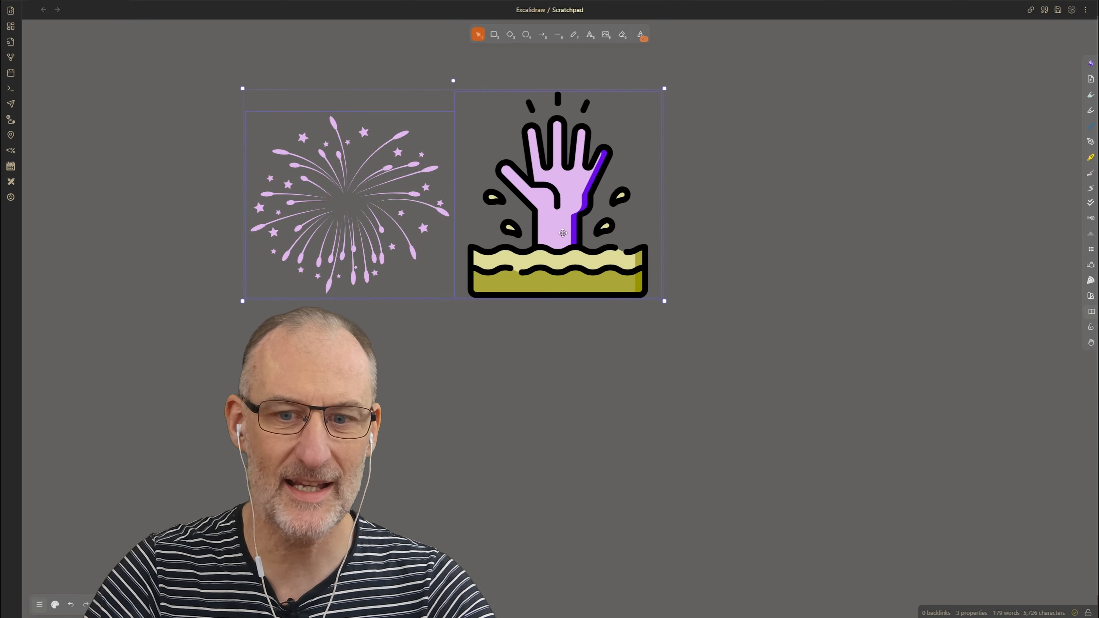
# Replace the hand image with the purple crystal from the personal library, scaled down and placed beside the fireworks.
pyautogui.click(559, 235)
pyautogui.press('Delete')
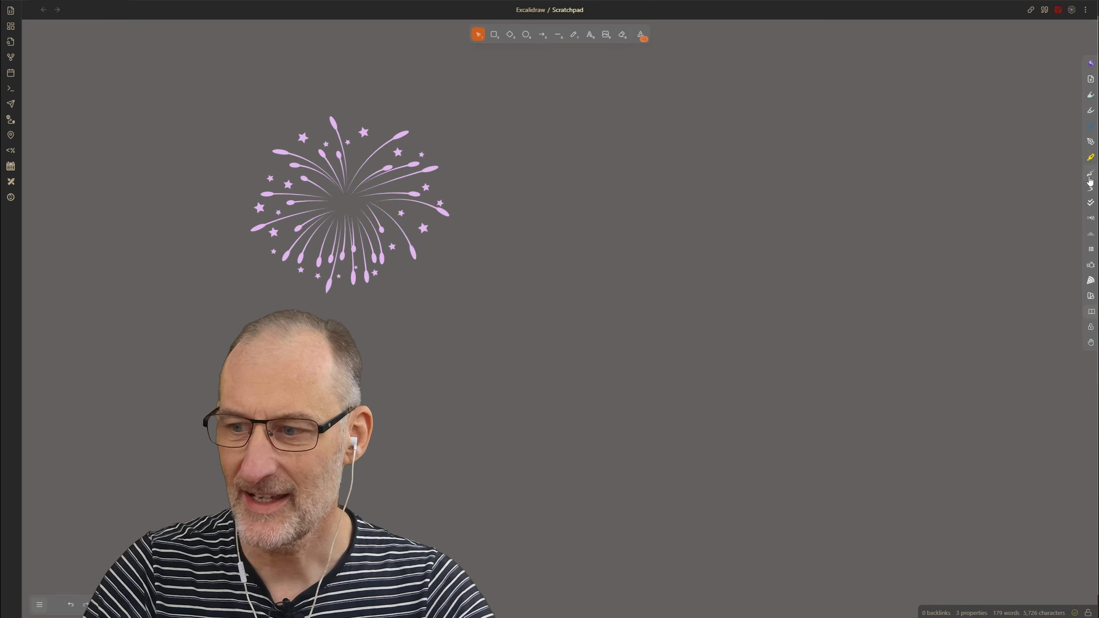
pyautogui.click(1091, 309)
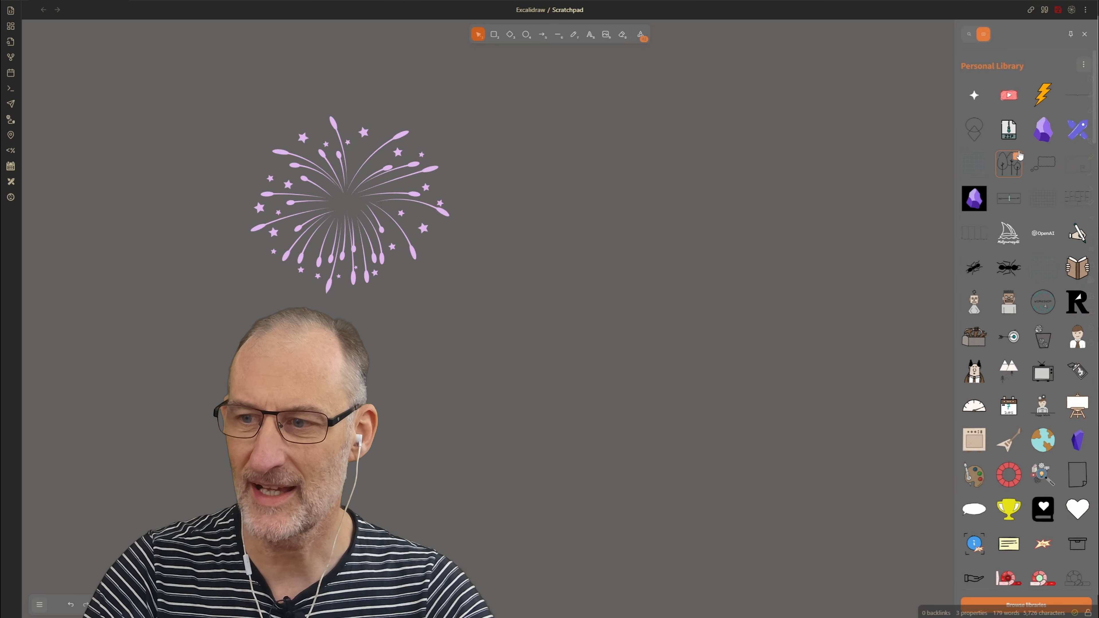
pyautogui.click(1039, 135)
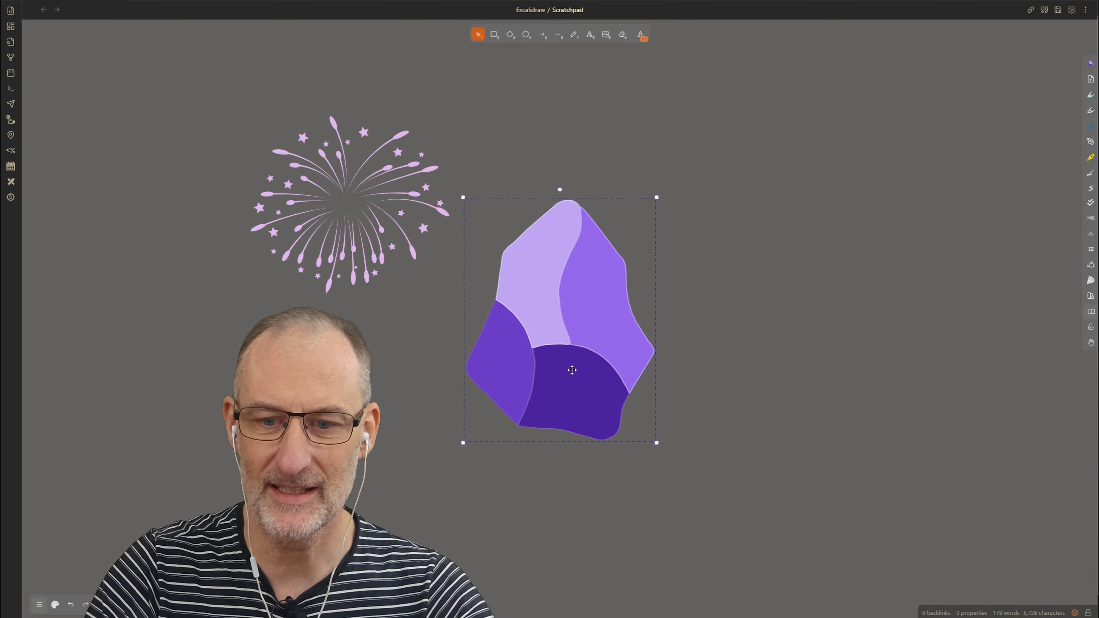
pyautogui.moveTo(572, 370); pyautogui.dragTo(589, 275)
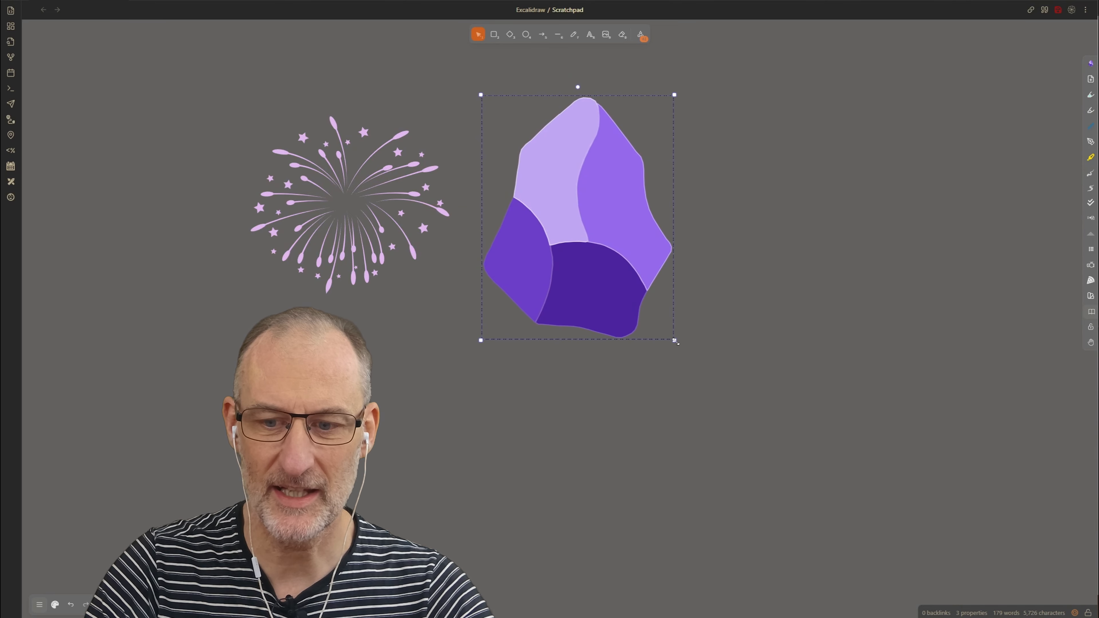
pyautogui.moveTo(675, 341); pyautogui.dragTo(628, 280)
pyautogui.moveTo(579, 224); pyautogui.dragTo(568, 235)
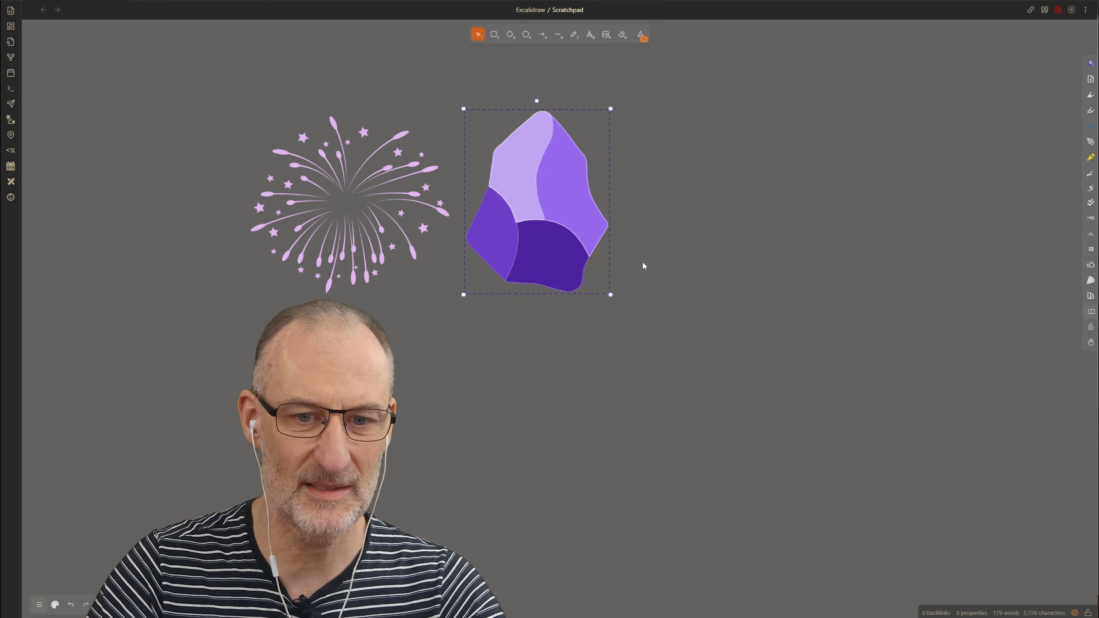
# Shift the hue of fireworks and crystal together in Shade Master, trying a yellow crystal before settling on peach fireworks and a blue crystal.
pyautogui.hotkey('ctrl', 'a')
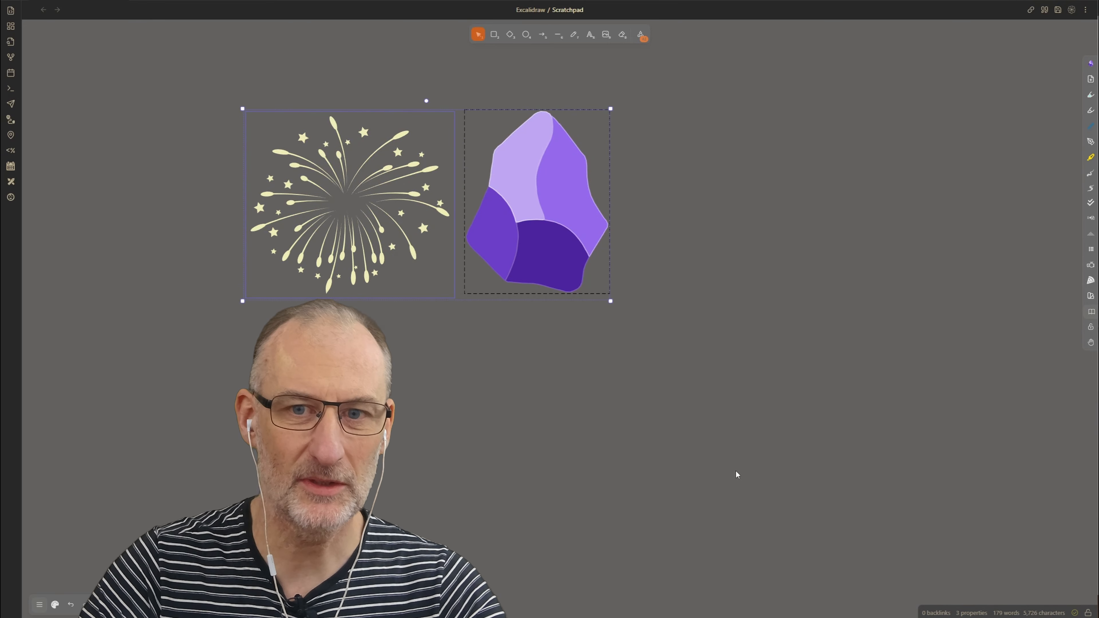
pyautogui.click(1090, 296)
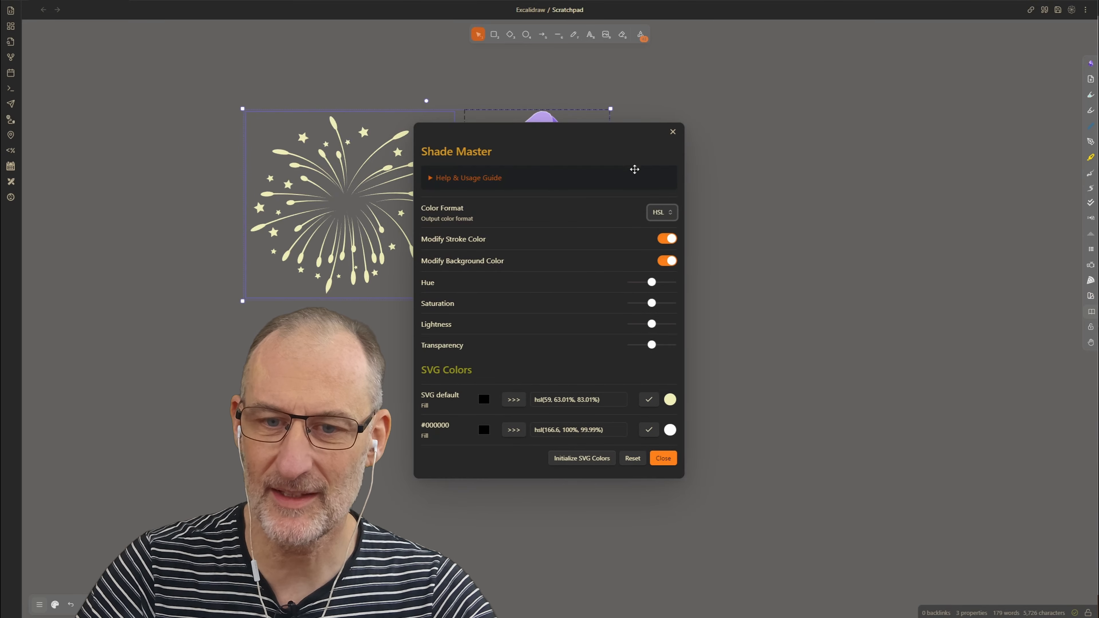
pyautogui.moveTo(539, 141); pyautogui.dragTo(792, 83)
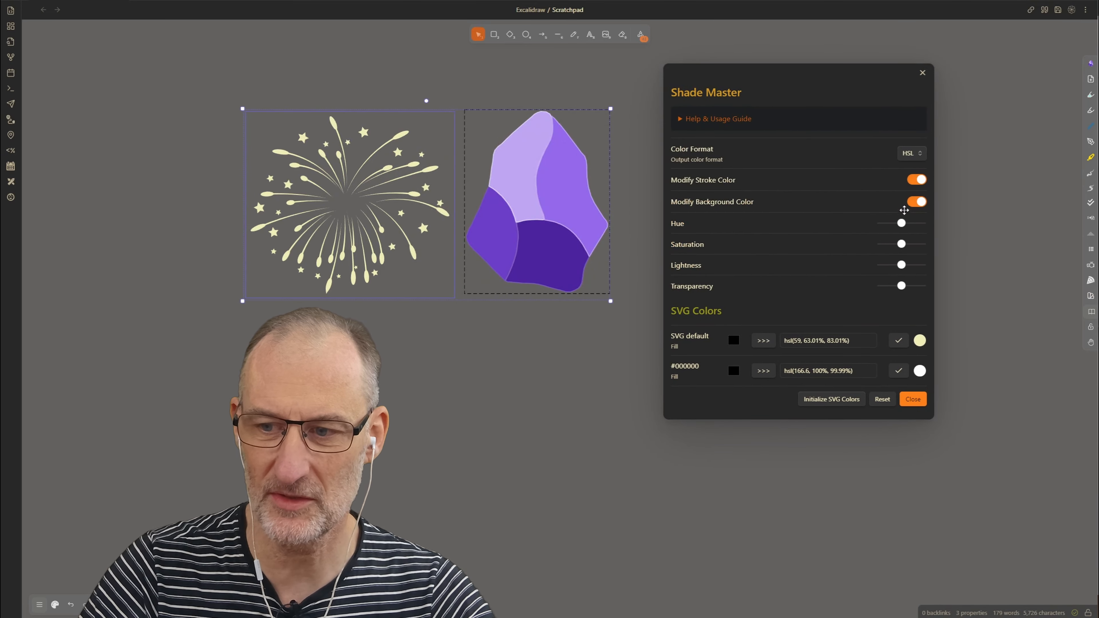
pyautogui.moveTo(902, 224); pyautogui.dragTo(919, 224)
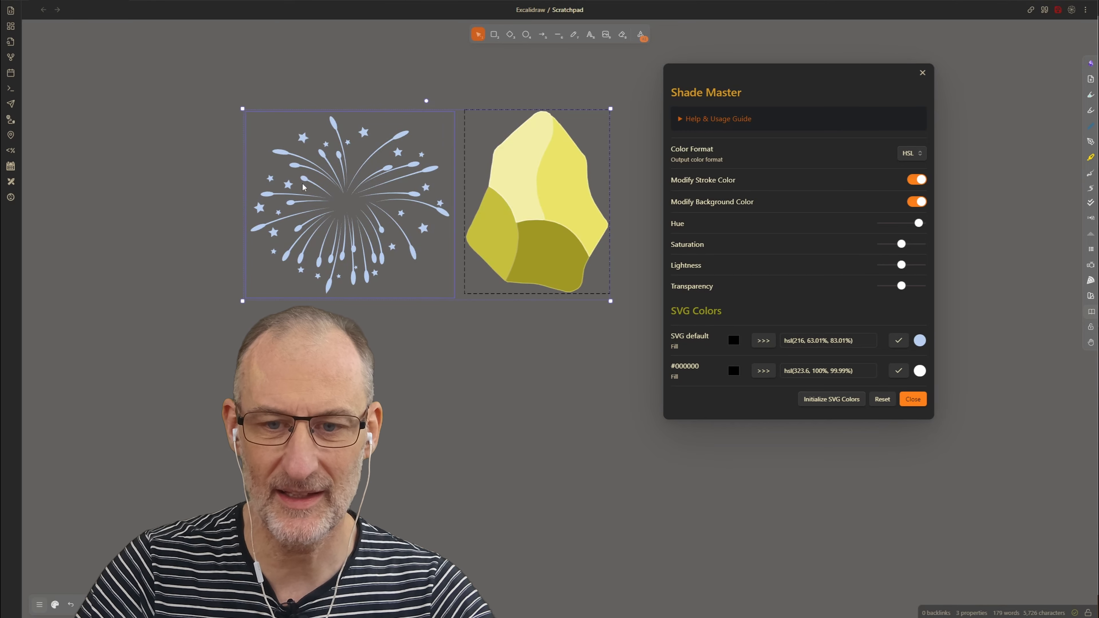
pyautogui.click(888, 223)
pyautogui.moveTo(888, 223); pyautogui.dragTo(898, 224)
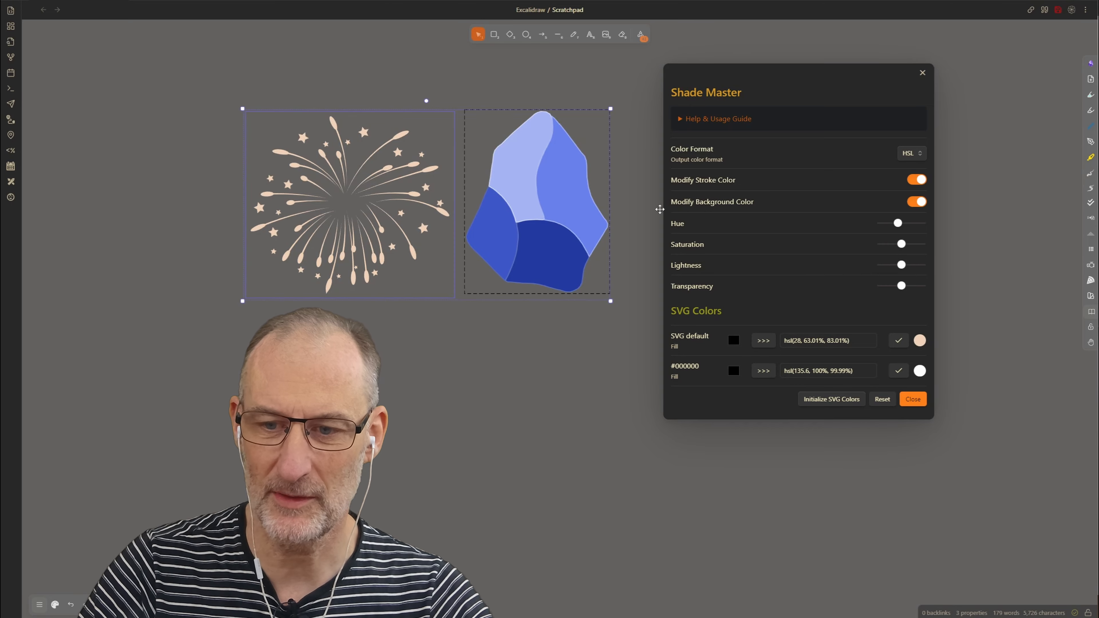
# Make the blue crystal's fills semi-transparent in Shade Master with stroke color modification turned off, and deselect the crystal.
pyautogui.click(539, 379)
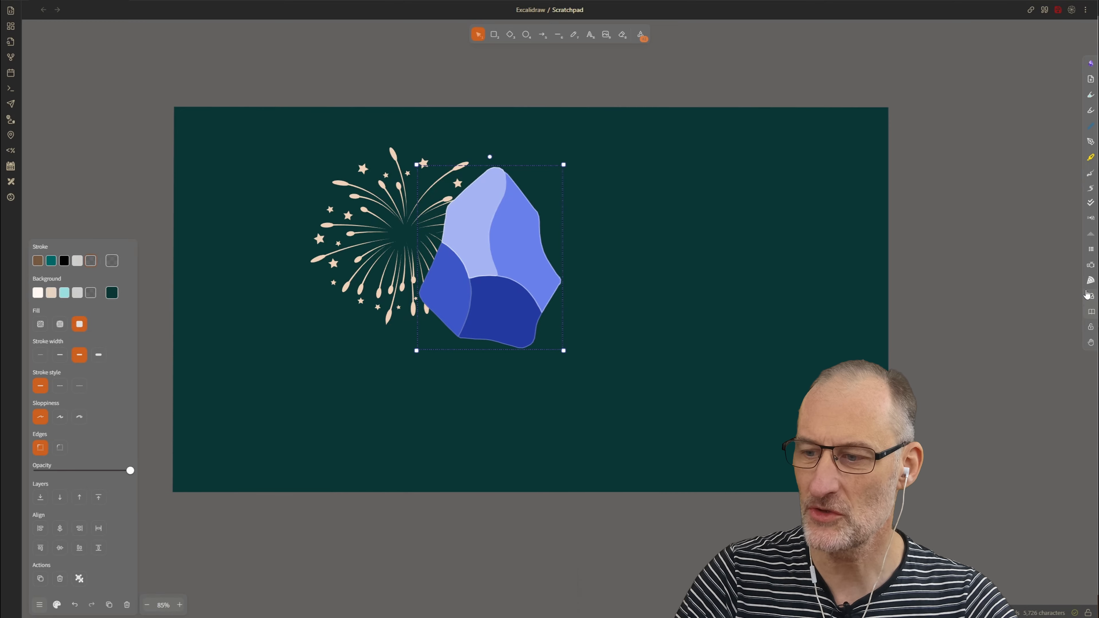
pyautogui.moveTo(479, 196)
pyautogui.mouseDown()
pyautogui.moveTo(713, 129)
pyautogui.moveTo(714, 118)
pyautogui.mouseUp()
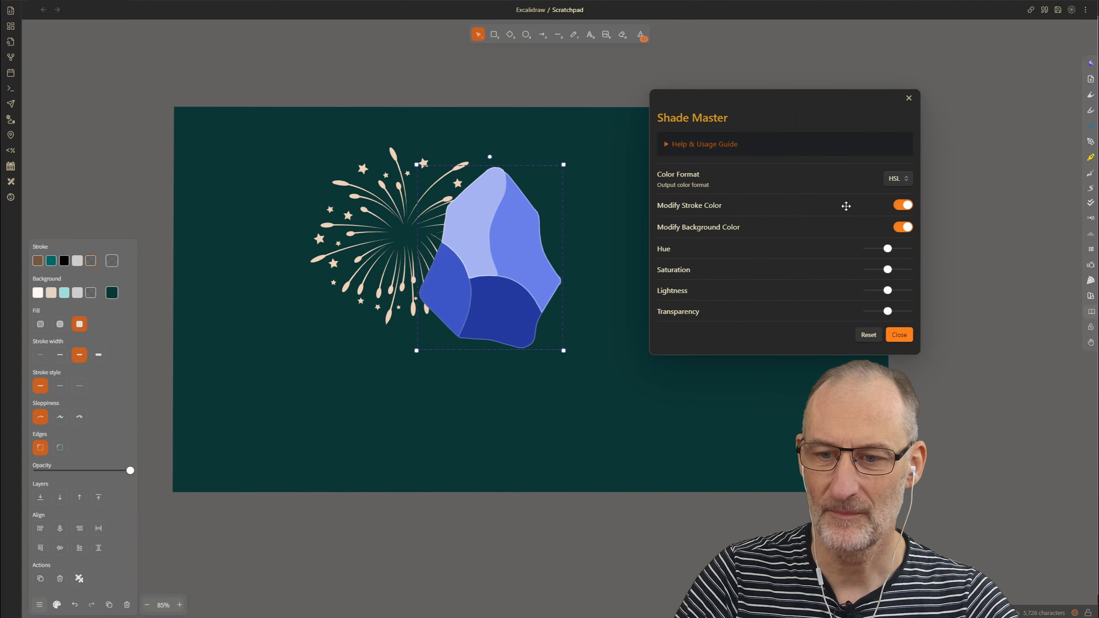
pyautogui.click(903, 206)
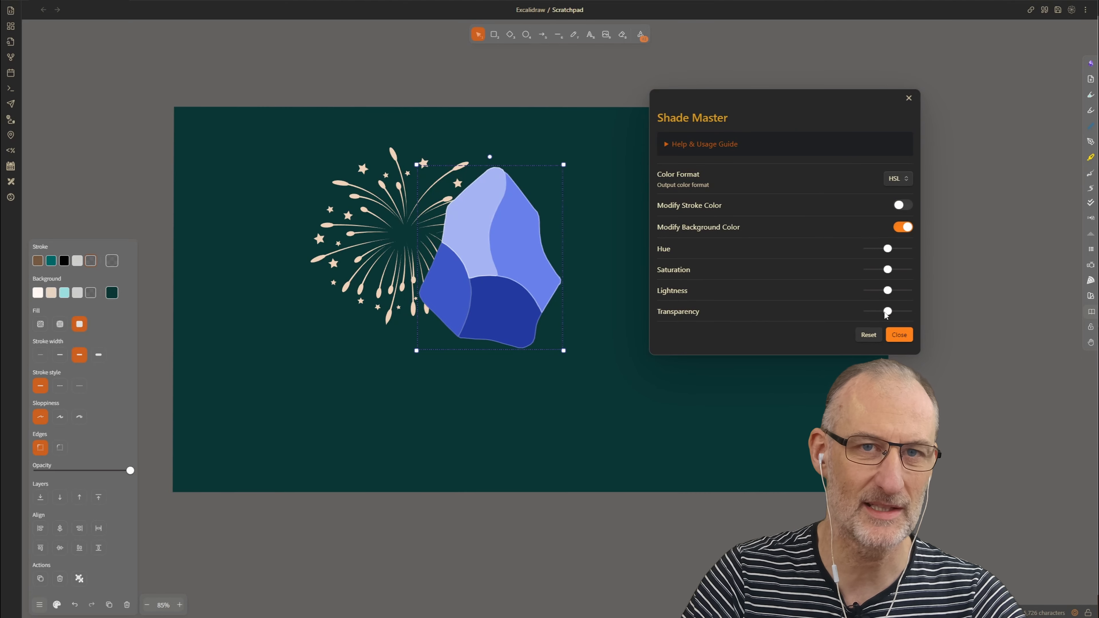
pyautogui.moveTo(885, 313); pyautogui.dragTo(902, 315)
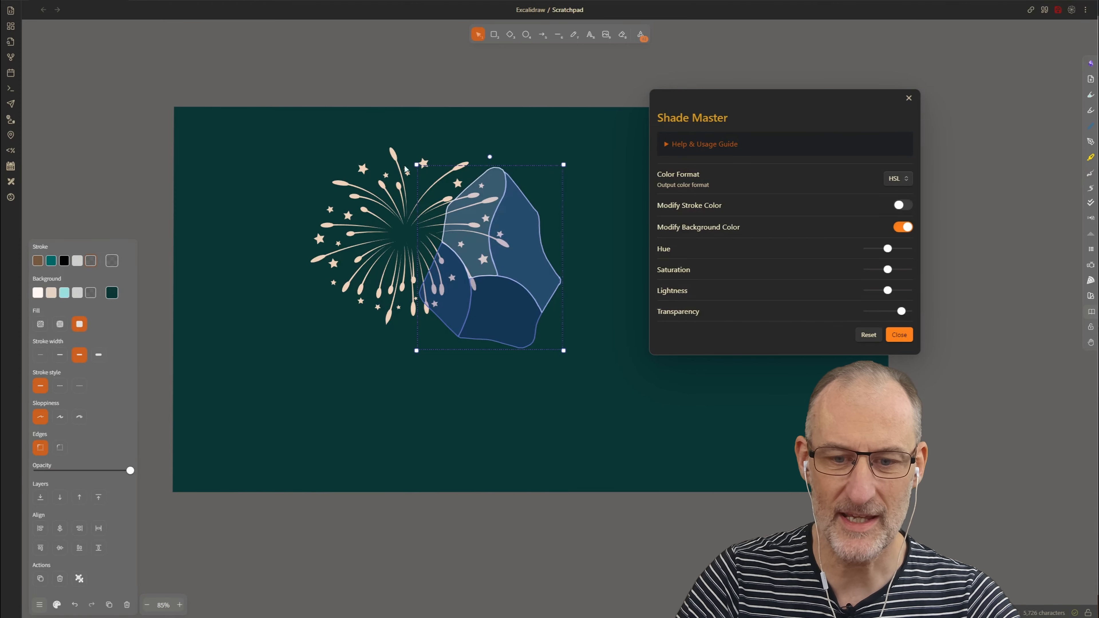
pyautogui.press('Escape')
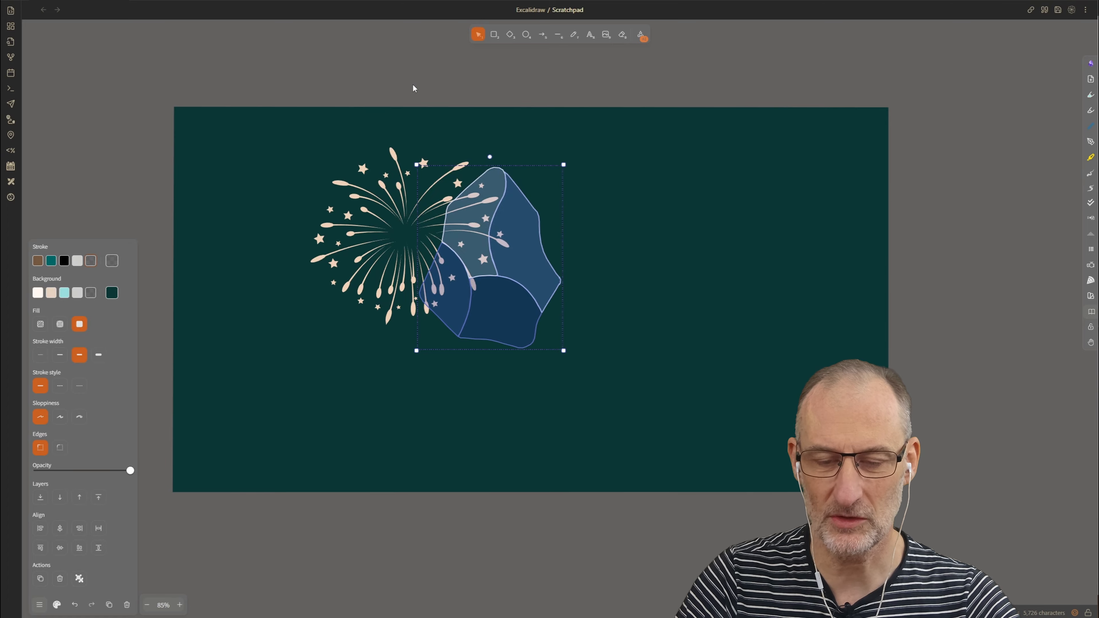
pyautogui.press('Escape')
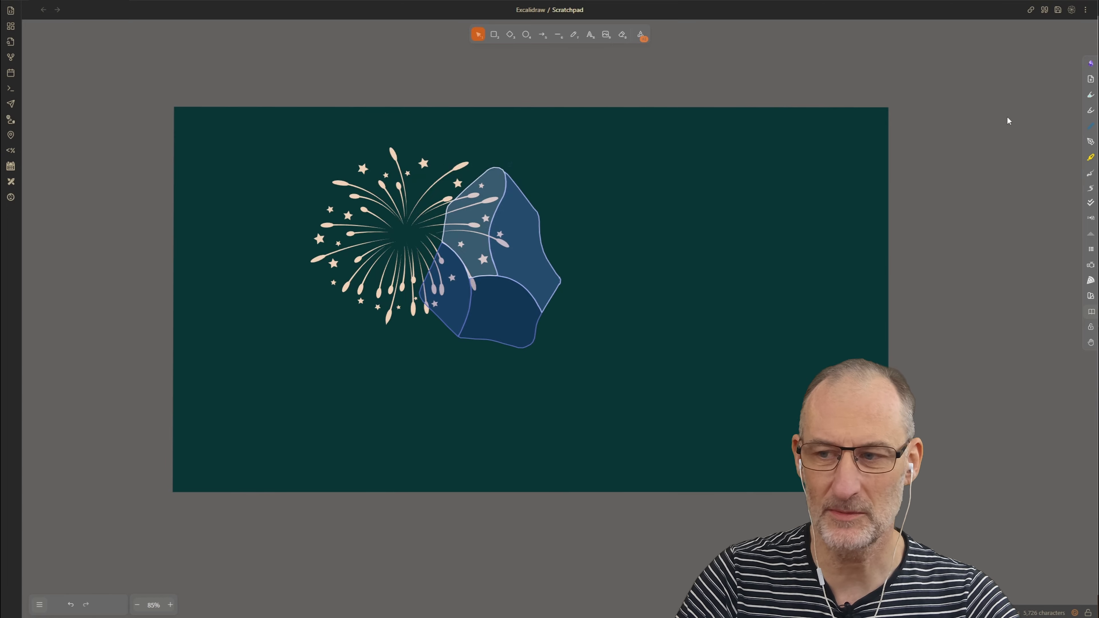
# Insert another purple crystal from the library and place it on the green rectangle, well clear of the blue crystal.
pyautogui.click(1091, 309)
pyautogui.click(1003, 165)
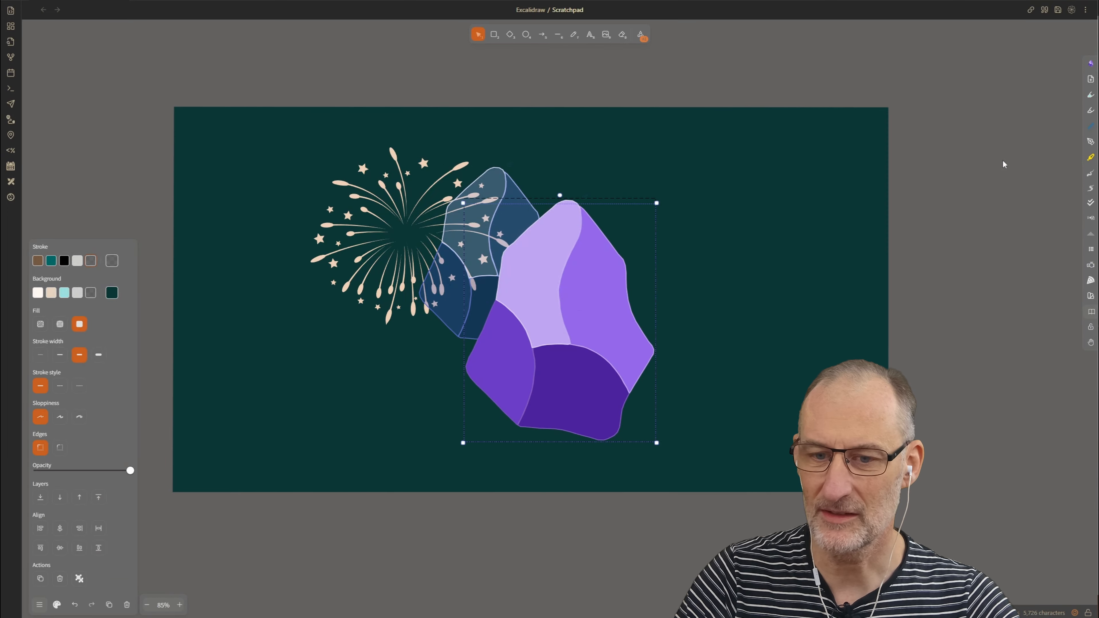
pyautogui.click(1004, 164)
pyautogui.moveTo(728, 510); pyautogui.dragTo(466, 186)
pyautogui.moveTo(584, 320); pyautogui.dragTo(755, 259)
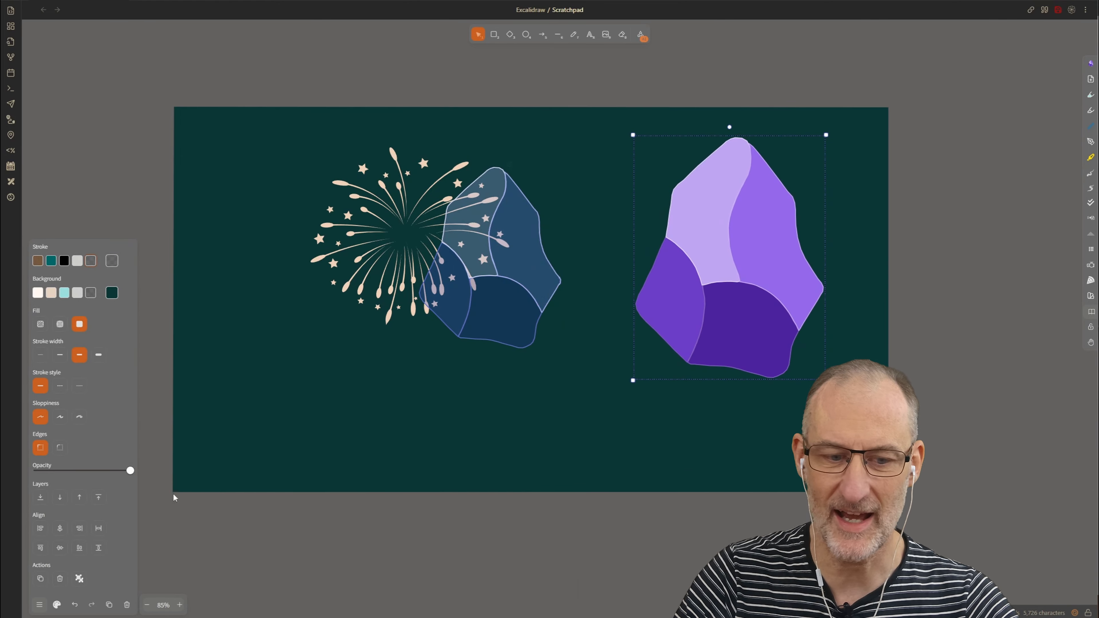
# Lower the purple crystal's overall opacity to below half and move it slightly closer to the blue crystal.
pyautogui.click(84, 471)
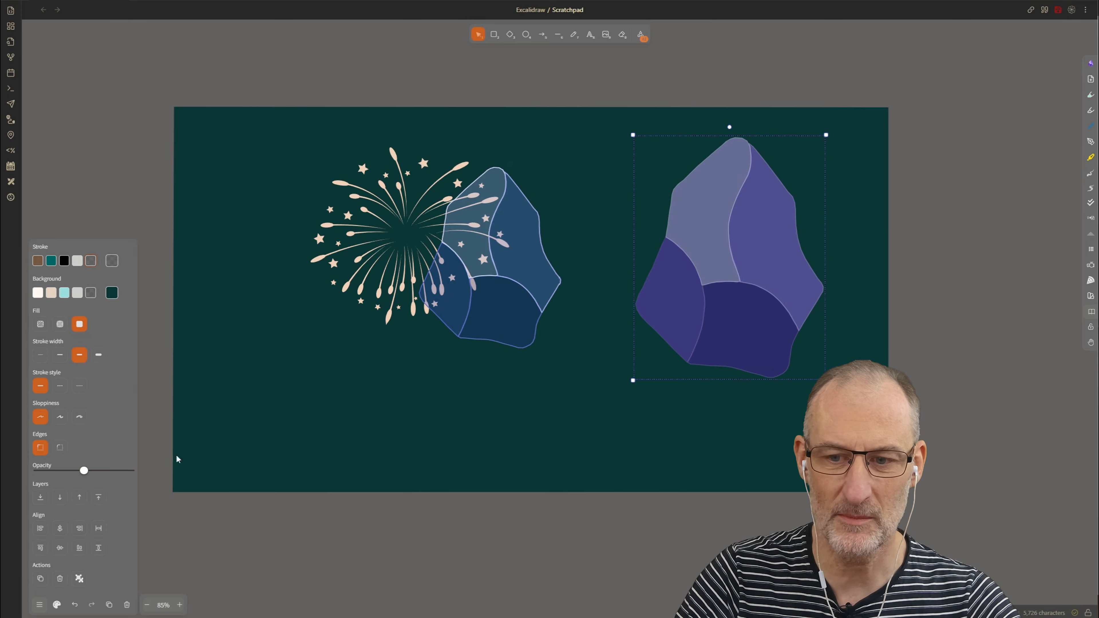
pyautogui.moveTo(779, 232); pyautogui.dragTo(758, 241)
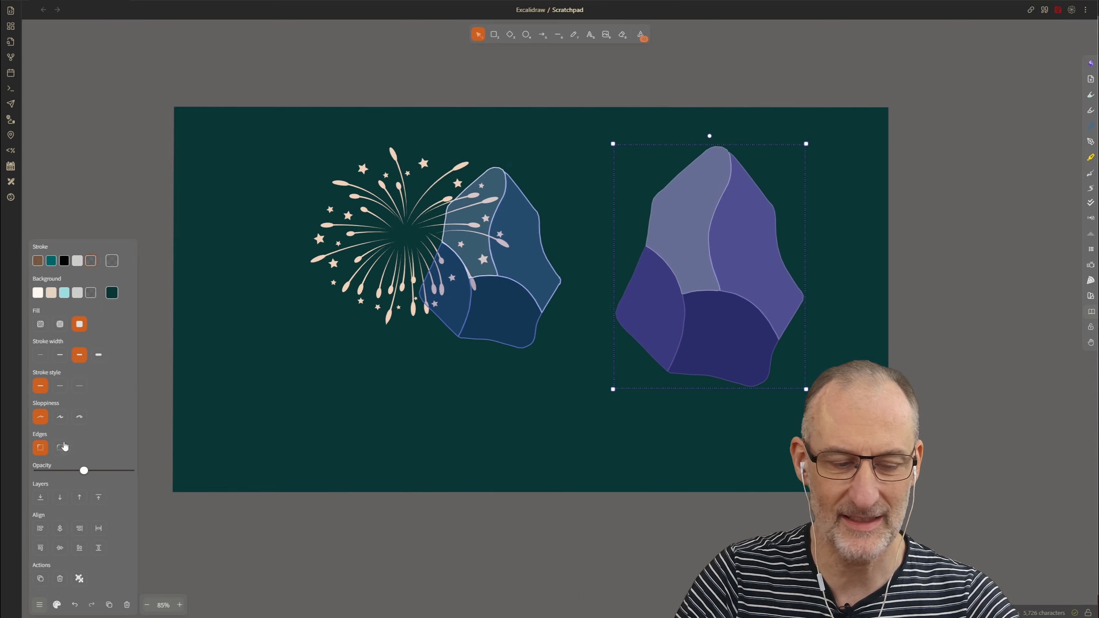
pyautogui.click(75, 471)
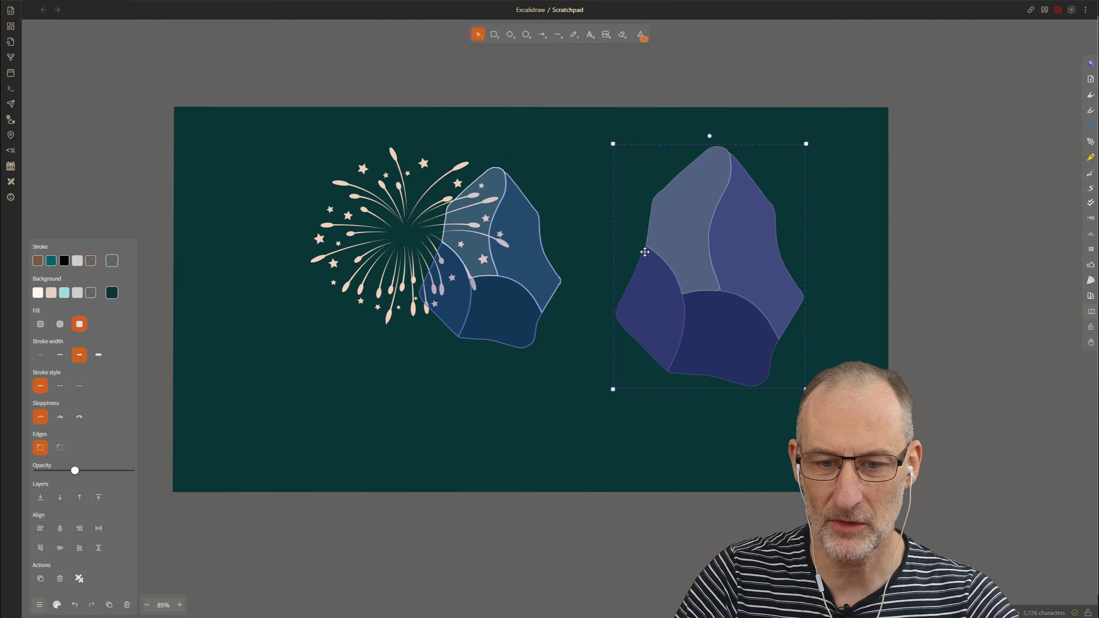
# Compare the outlines and fills of the two crystals up close, and review the blue crystal's stroke and background settings in Shade Master.
pyautogui.scroll(10, 489, 319)
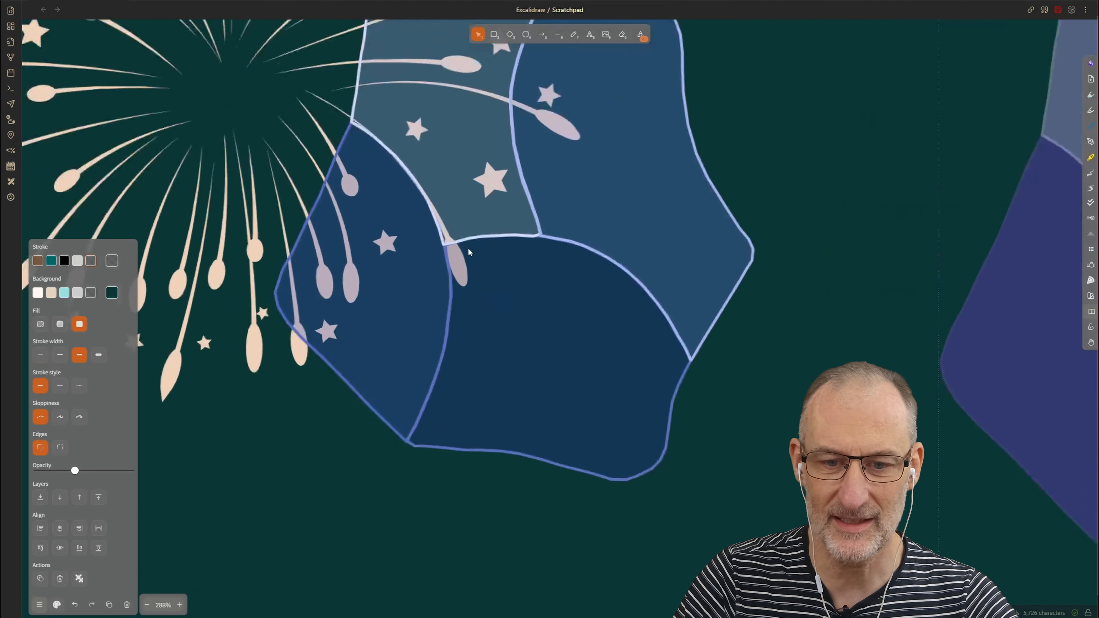
pyautogui.scroll(-4, 431, 239)
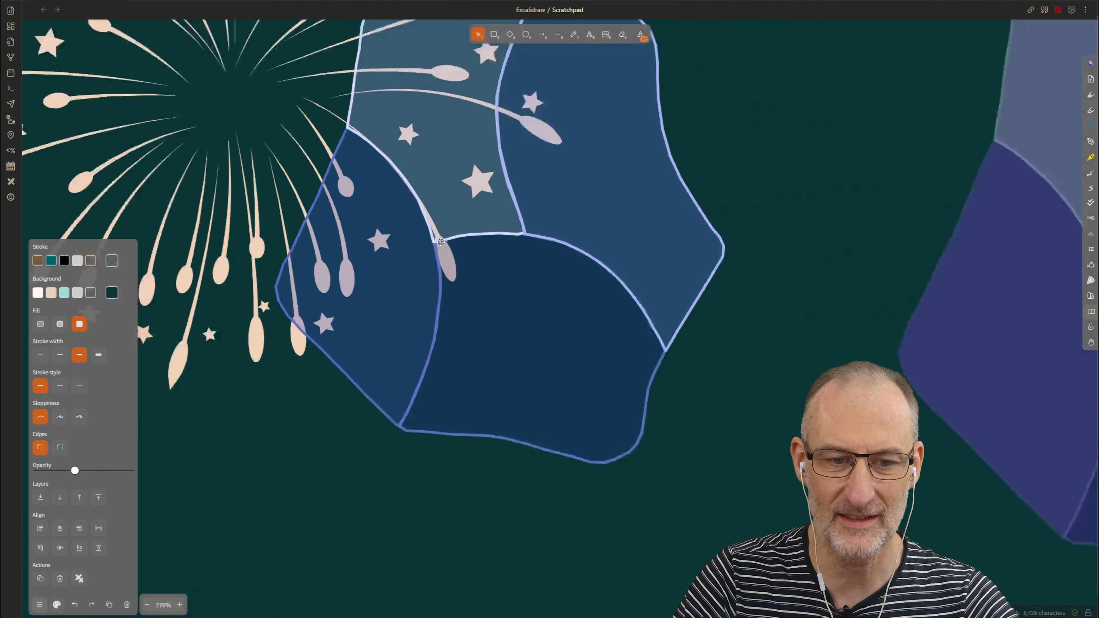
pyautogui.scroll(-7, 441, 243)
pyautogui.click(461, 274)
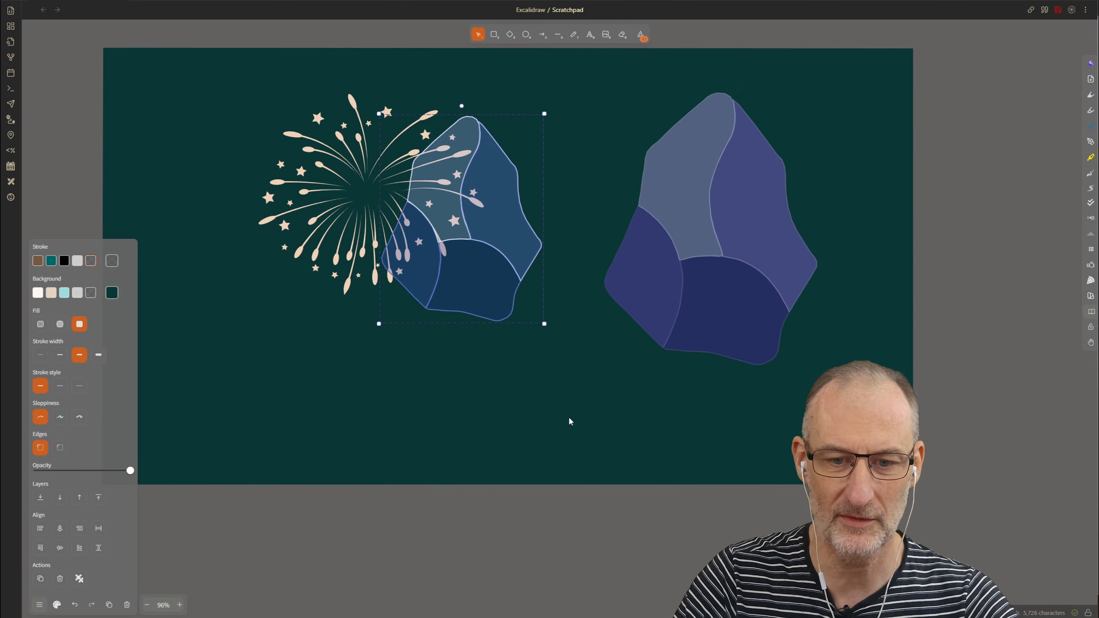
pyautogui.moveTo(589, 418); pyautogui.dragTo(377, 92)
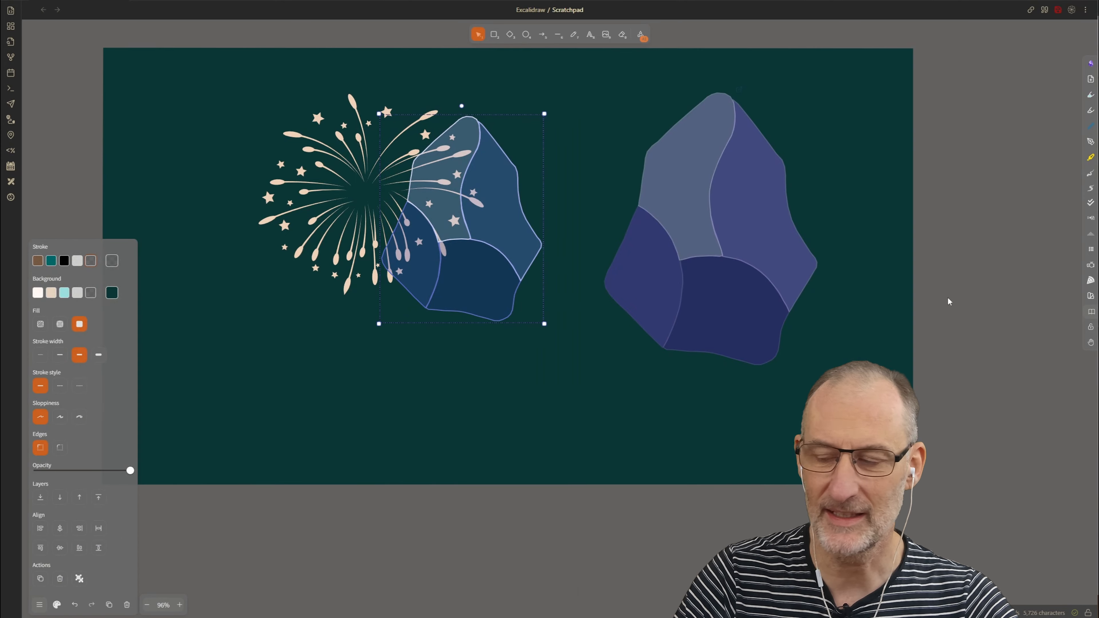
pyautogui.click(1091, 295)
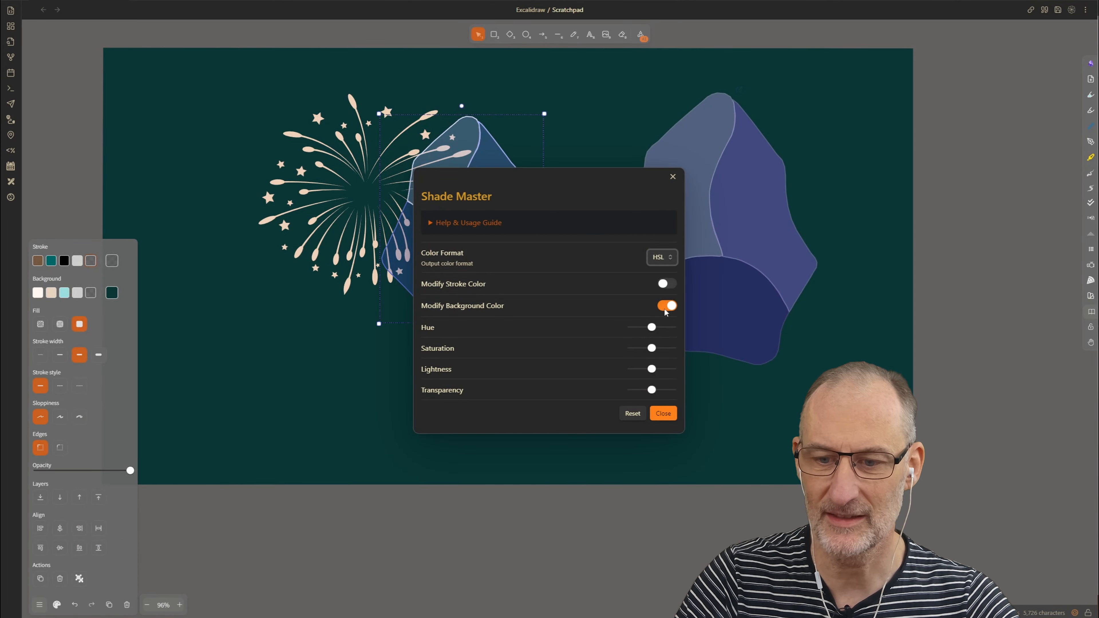
pyautogui.moveTo(478, 179); pyautogui.dragTo(663, 153)
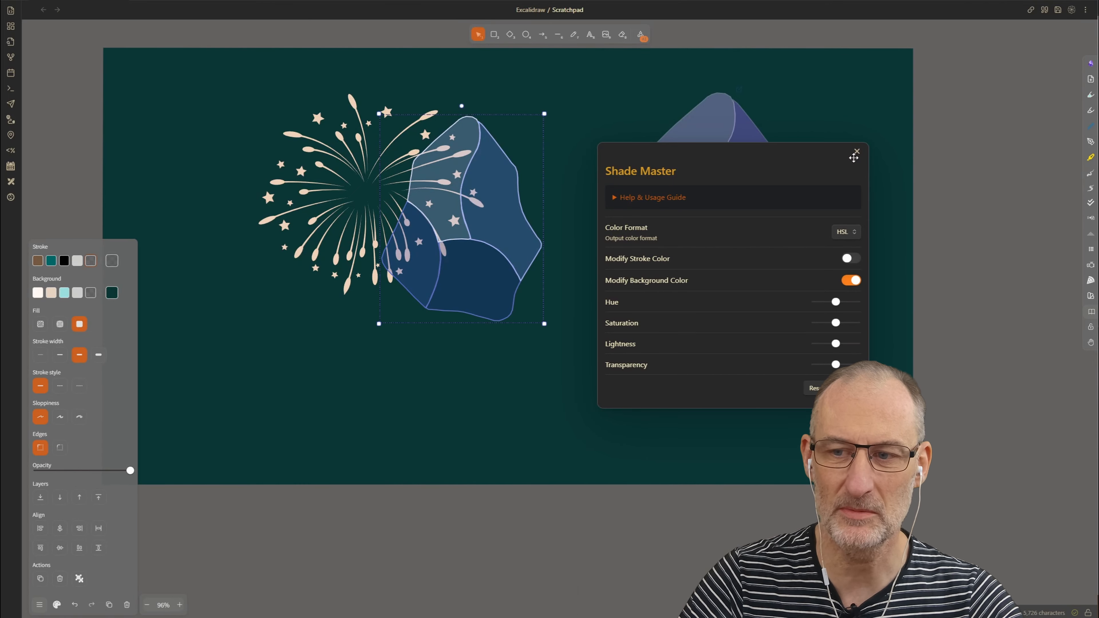
pyautogui.click(856, 151)
# Delete the purple crystal and move the blue crystal to the upper-right area of the green rectangle.
pyautogui.moveTo(969, 429); pyautogui.dragTo(562, 102)
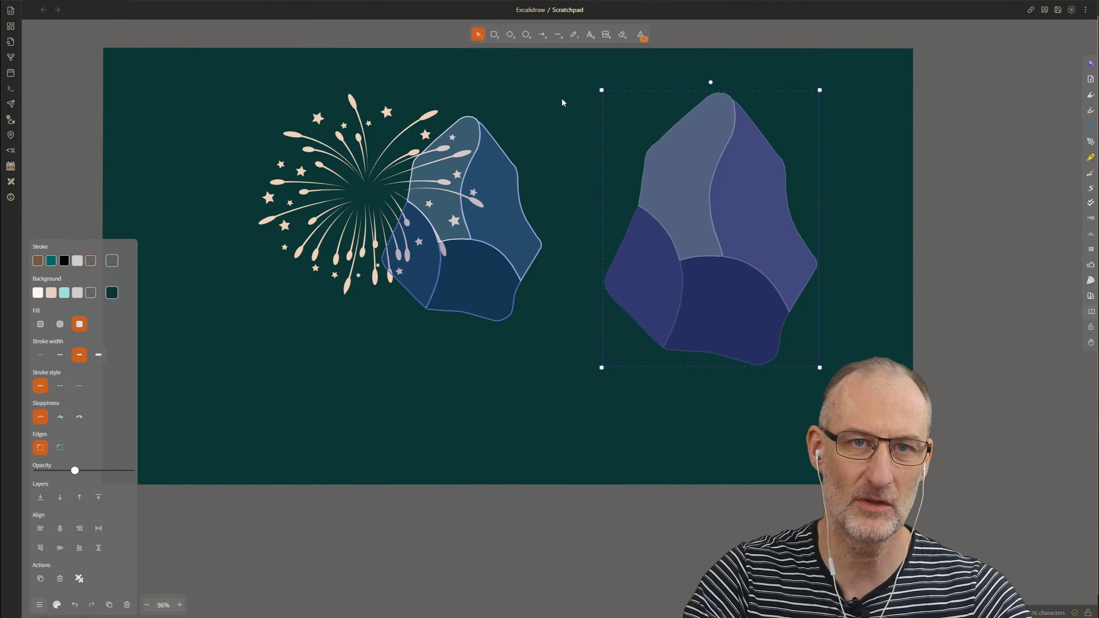
pyautogui.press('Delete')
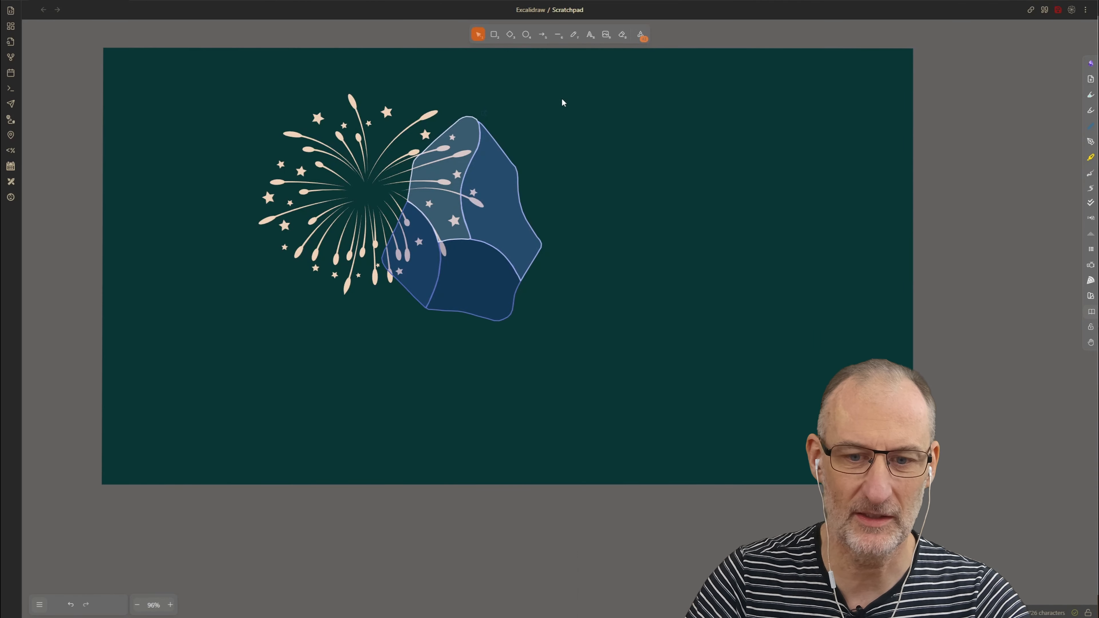
pyautogui.moveTo(501, 244); pyautogui.dragTo(815, 193)
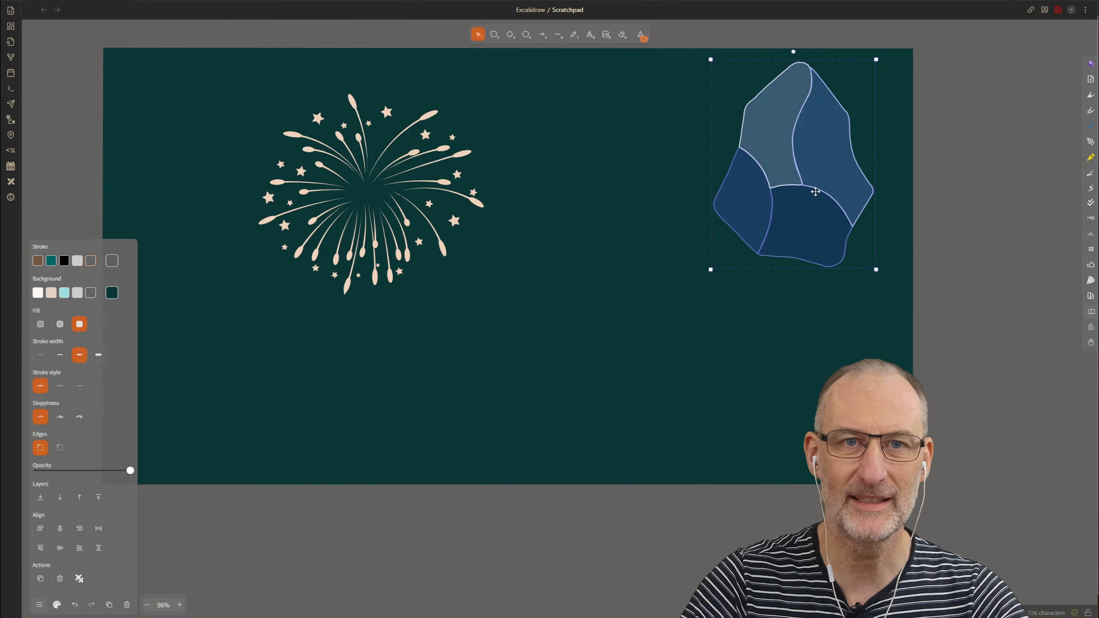
# Move the fireworks into the green rectangle's upper-left corner, shrink them, and place an even smaller copy to their lower right.
pyautogui.click(351, 166)
pyautogui.moveTo(396, 186); pyautogui.dragTo(265, 148)
pyautogui.moveTo(360, 266); pyautogui.dragTo(296, 209)
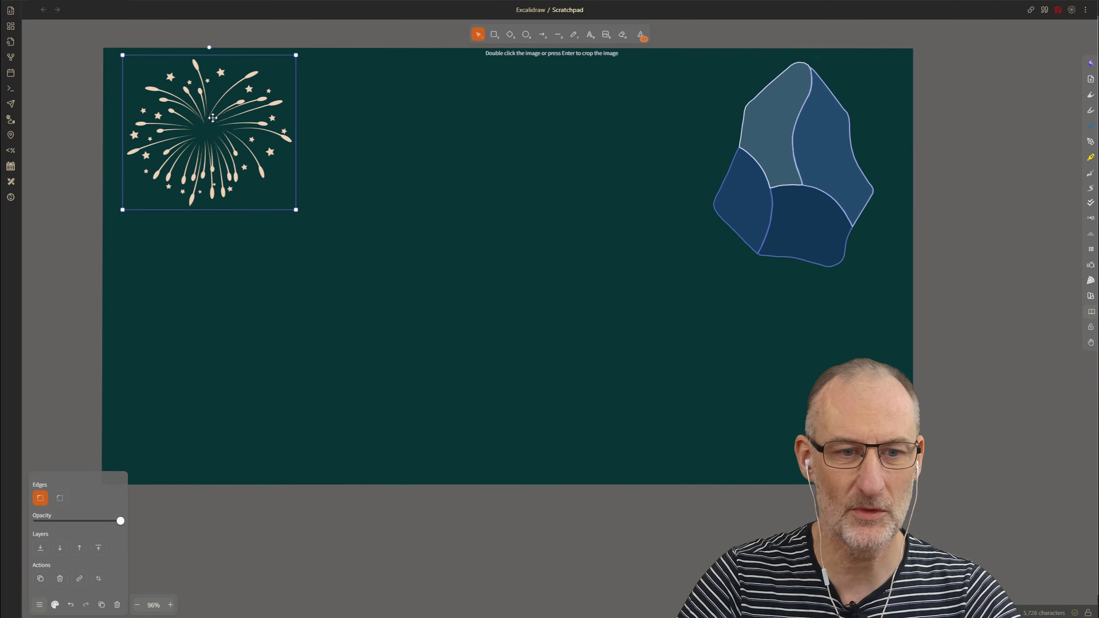
pyautogui.moveTo(212, 118); pyautogui.dragTo(397, 214)
pyautogui.moveTo(474, 300); pyautogui.dragTo(445, 270)
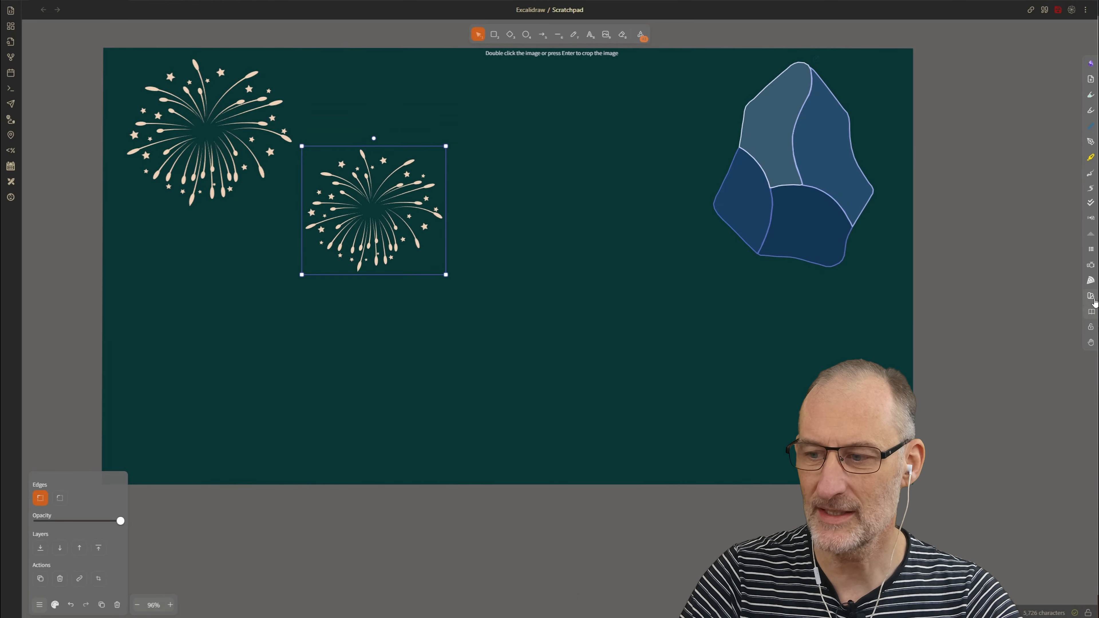
# Recolor the copied fireworks' SVG default fill to bright orange, hsl(28.1, 94.38%, 48.82%), in Shade Master.
pyautogui.click(1090, 296)
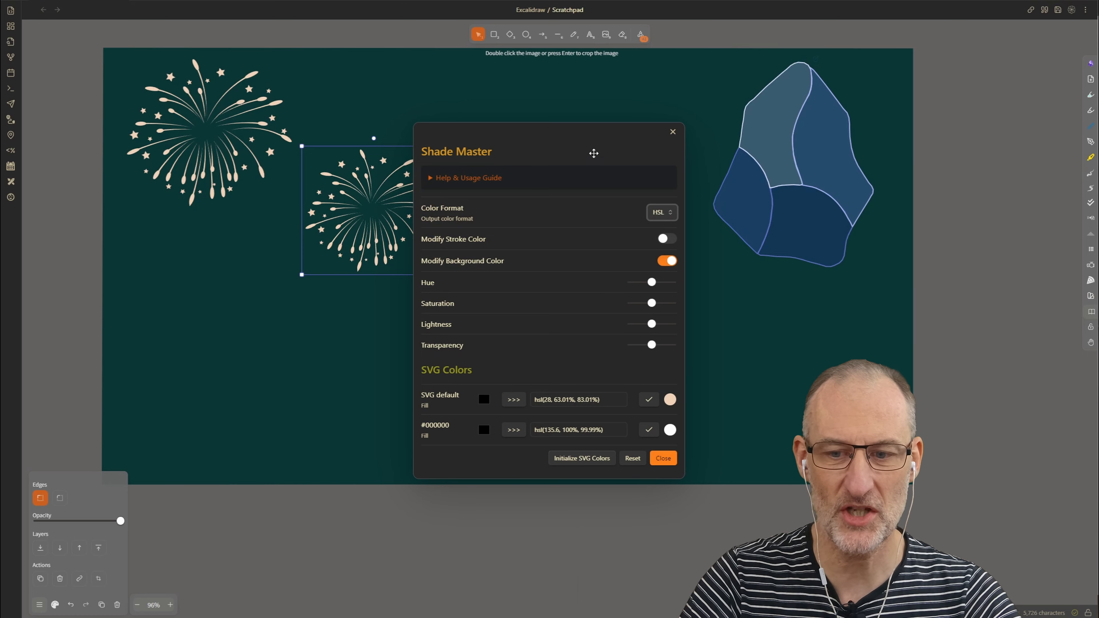
pyautogui.moveTo(589, 150); pyautogui.dragTo(704, 134)
pyautogui.click(775, 376)
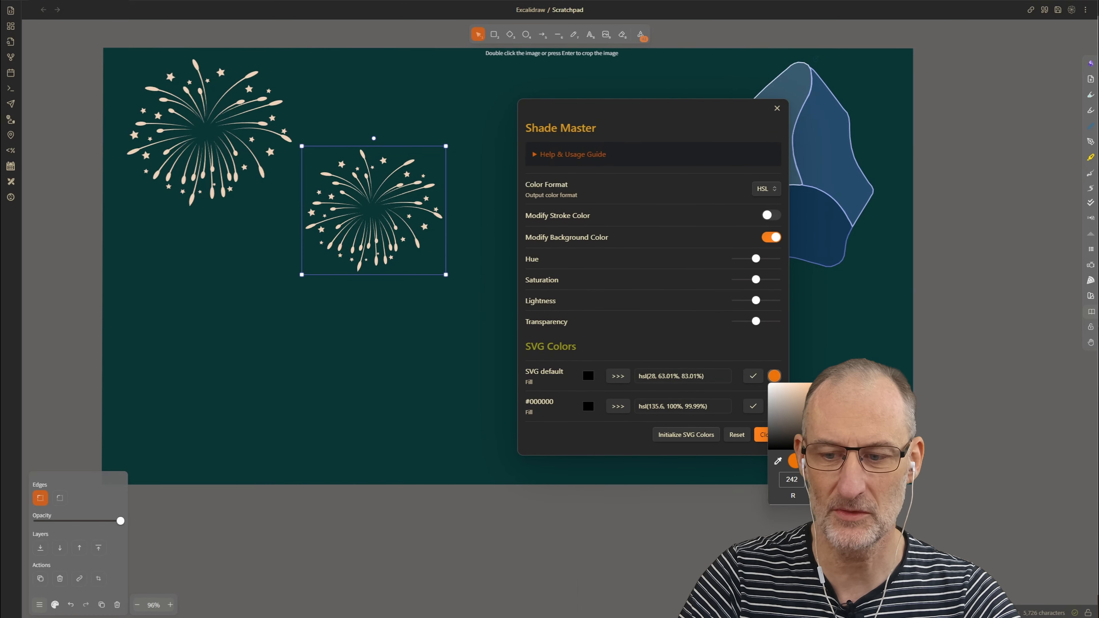
pyautogui.click(667, 333)
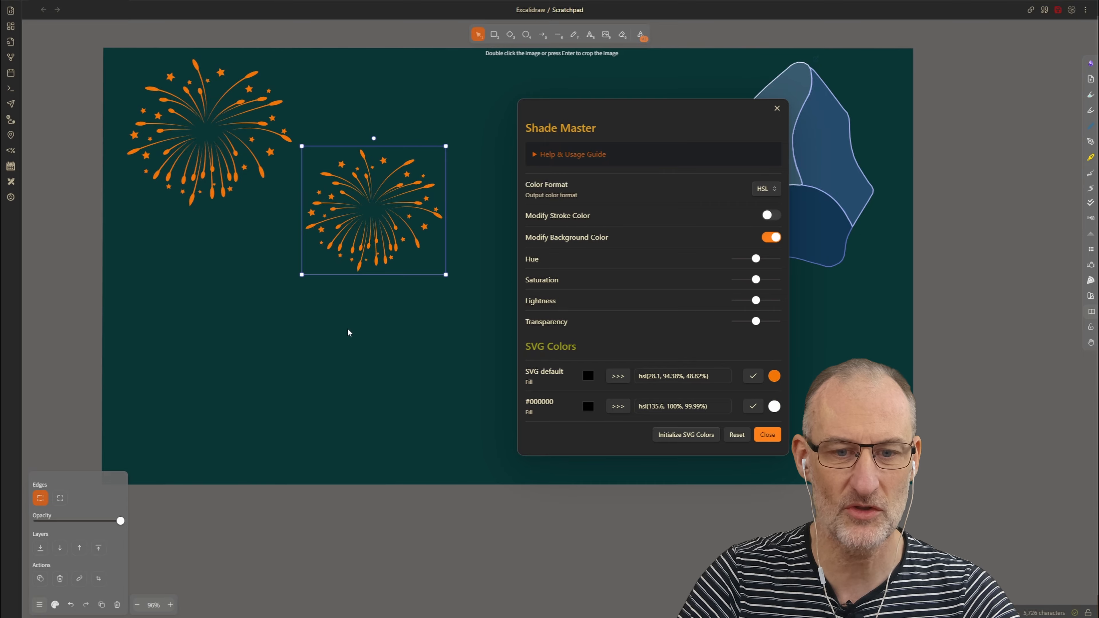
pyautogui.click(326, 345)
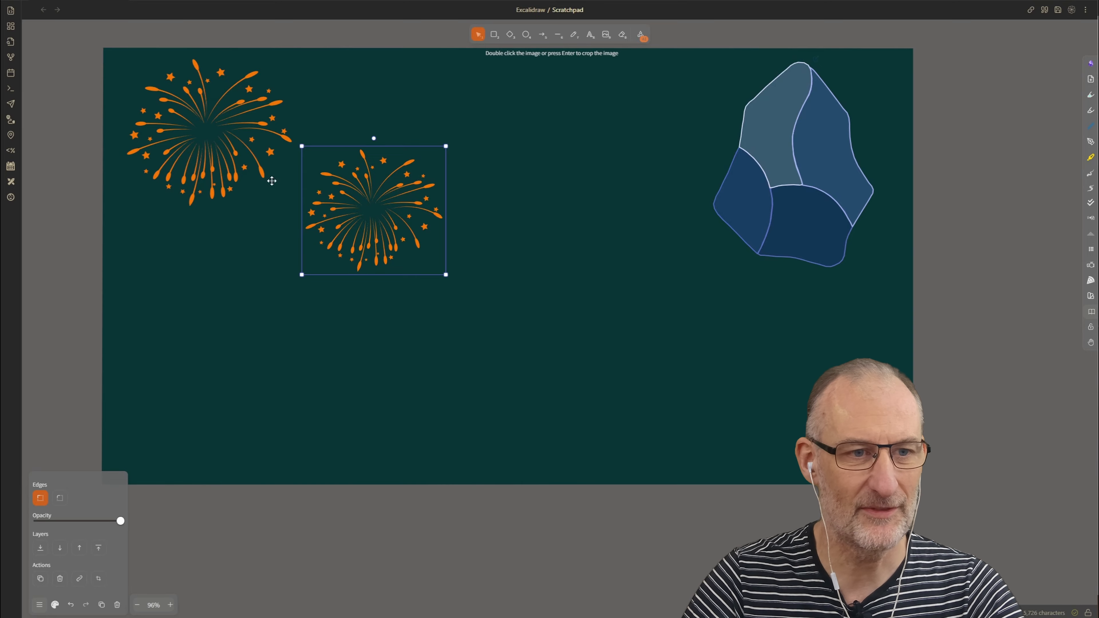
# Open the drawing as Markdown, expand Embedded Files under Excalidraw Data, and examine the color mapping stored after the fireworks SVG link.
pyautogui.rightClick(80, 3)
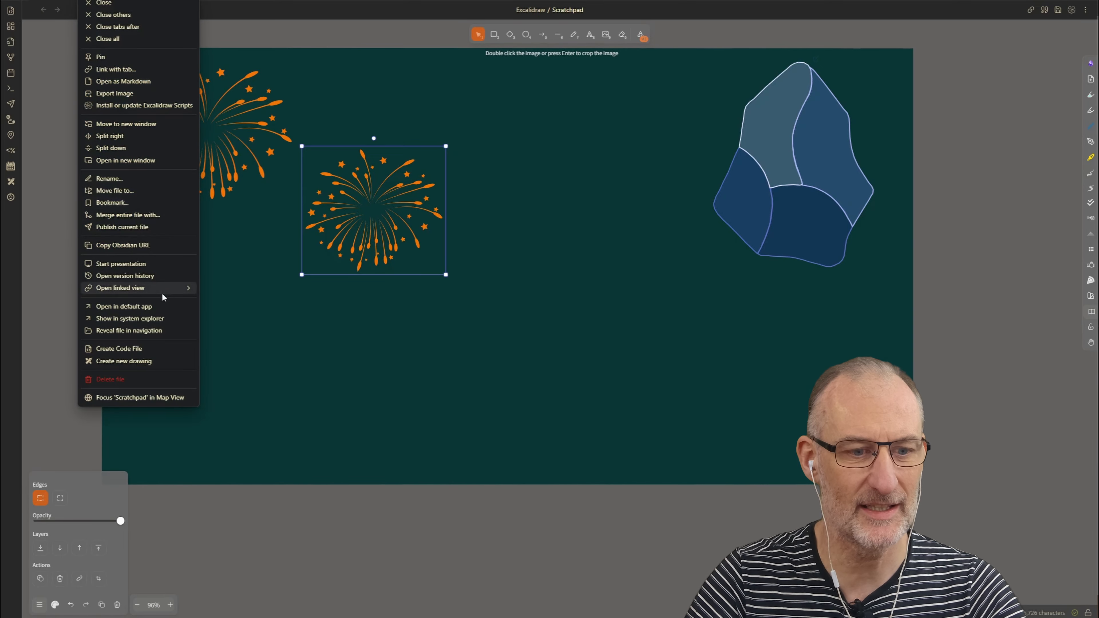
pyautogui.click(153, 81)
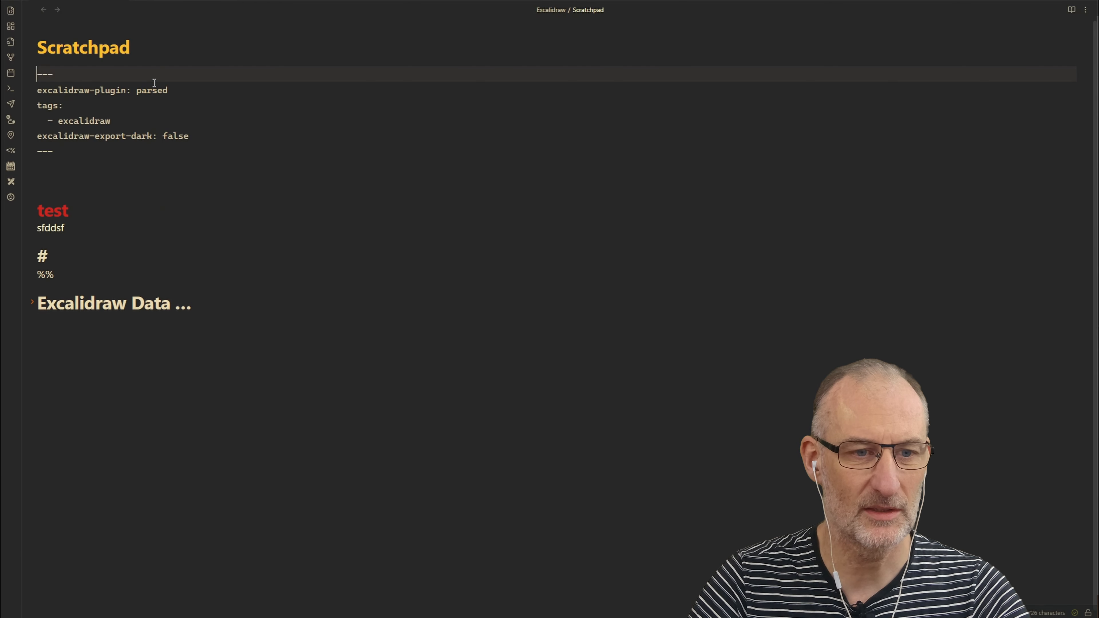
pyautogui.click(32, 304)
pyautogui.scroll(-3, 35, 303)
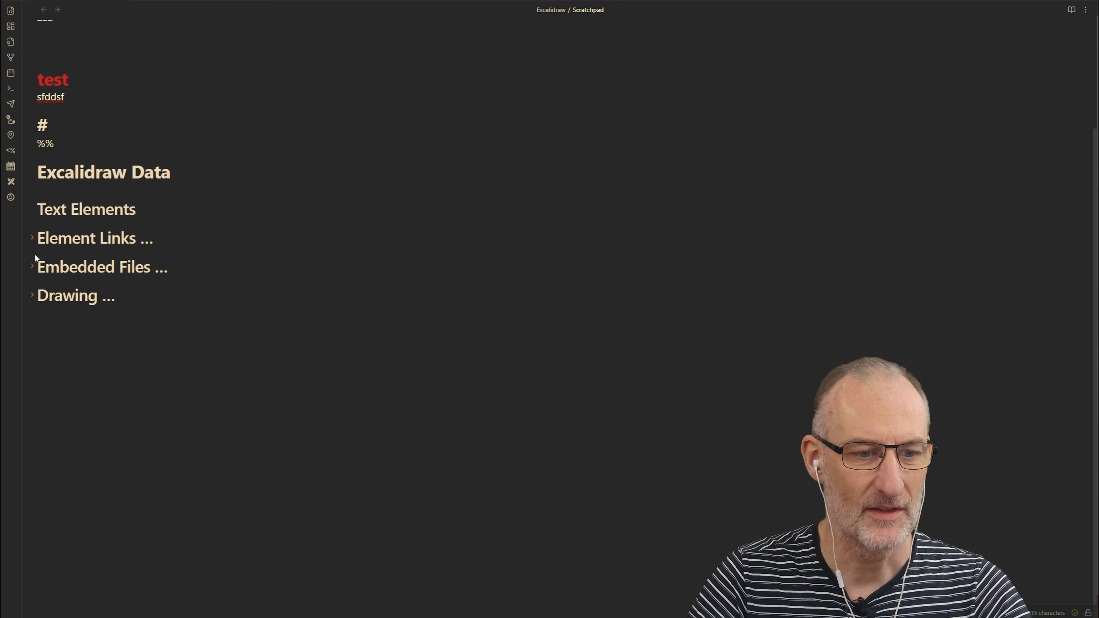
pyautogui.click(32, 267)
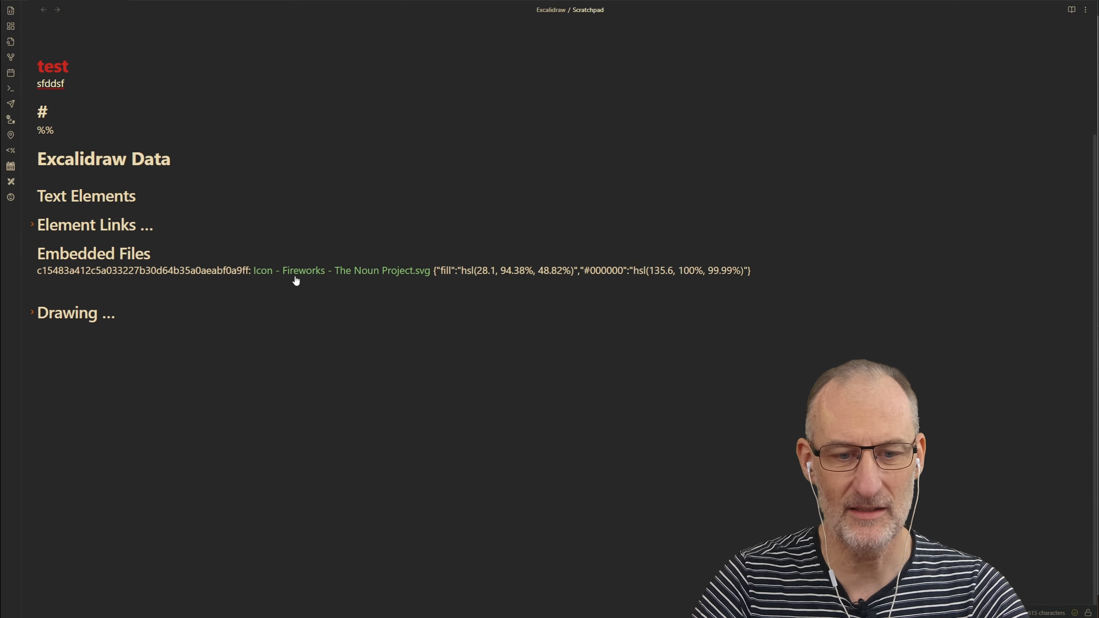
pyautogui.moveTo(384, 271)
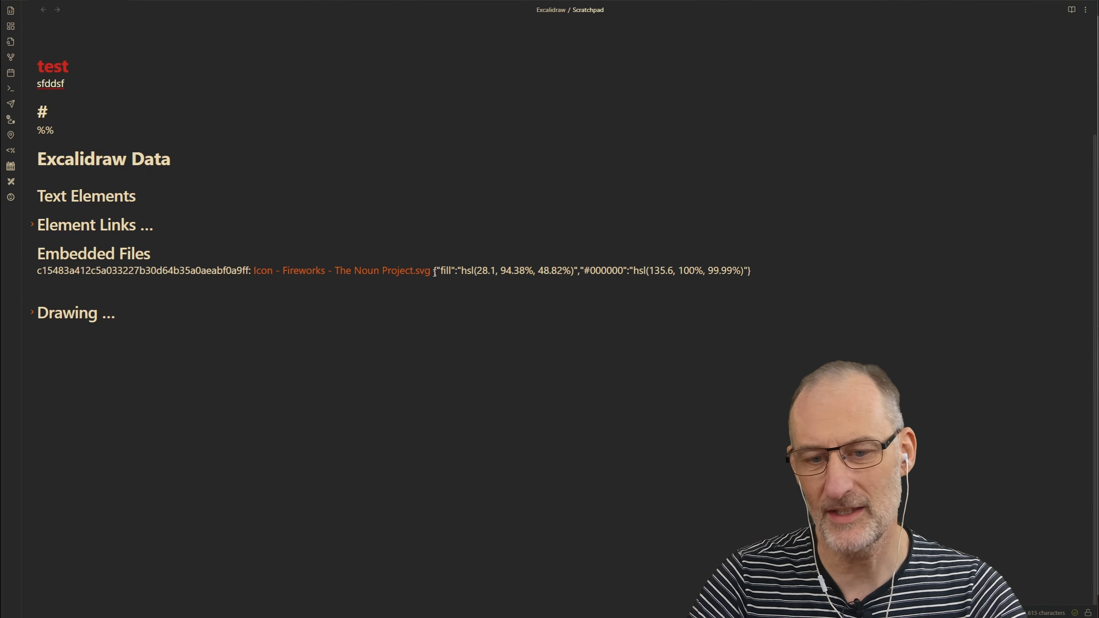
pyautogui.moveTo(773, 272); pyautogui.dragTo(434, 271)
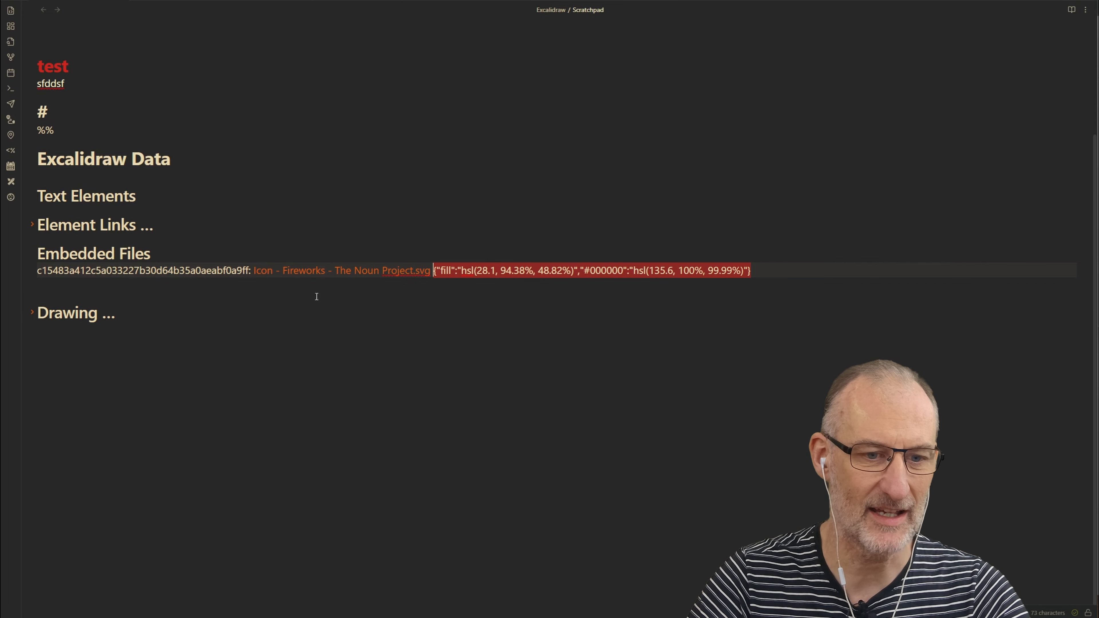
# Return to the drawing view and place a third, smaller copy of the orange fireworks below the other two.
pyautogui.hotkey('ctrl', 'shift', 'e')
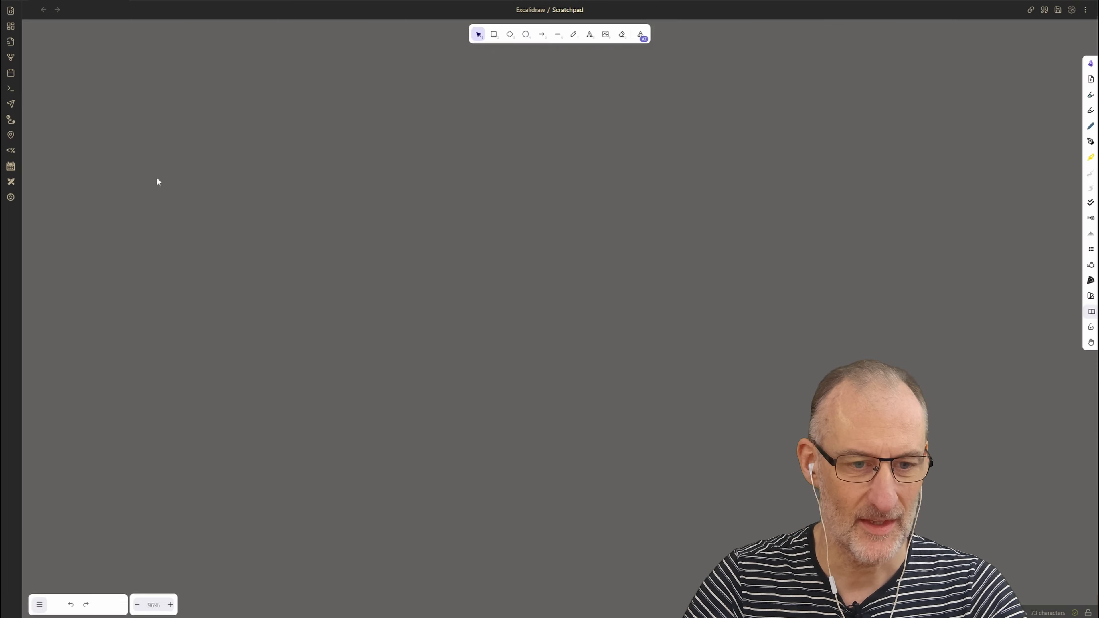
pyautogui.moveTo(419, 272)
pyautogui.mouseDown()
pyautogui.moveTo(475, 249)
pyautogui.moveTo(455, 249)
pyautogui.moveTo(287, 366)
pyautogui.mouseUp()
pyautogui.moveTo(373, 282); pyautogui.dragTo(322, 319)
pyautogui.moveTo(254, 384); pyautogui.dragTo(251, 345)
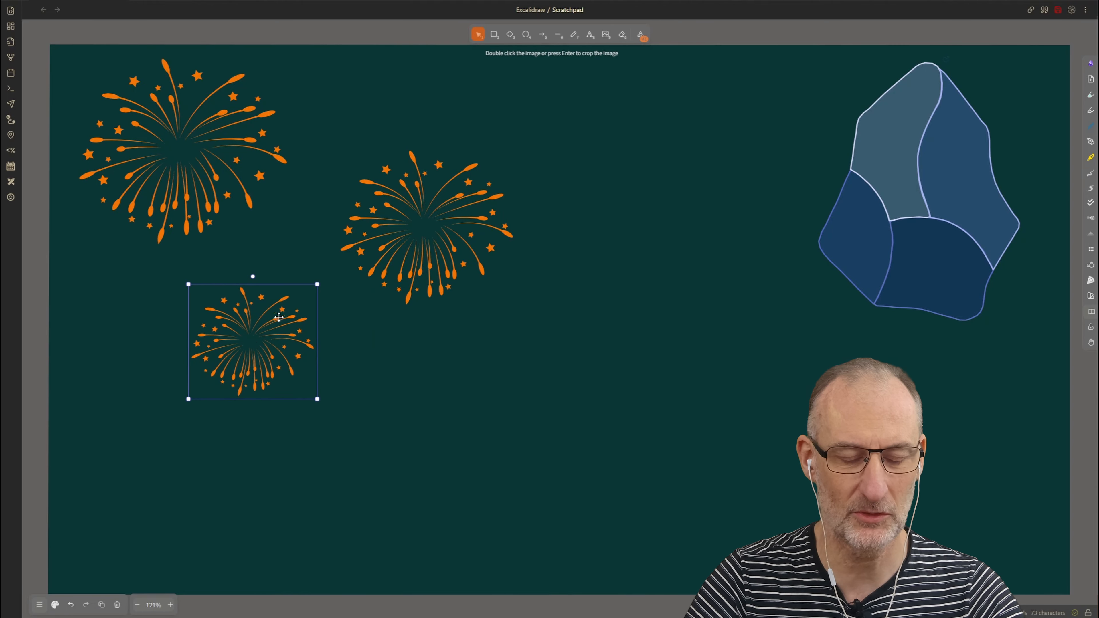
# Check the Embedded Files entries in the Markdown view again for the three fireworks, and return to the drawing.
pyautogui.hotkey('ctrl', 'e')
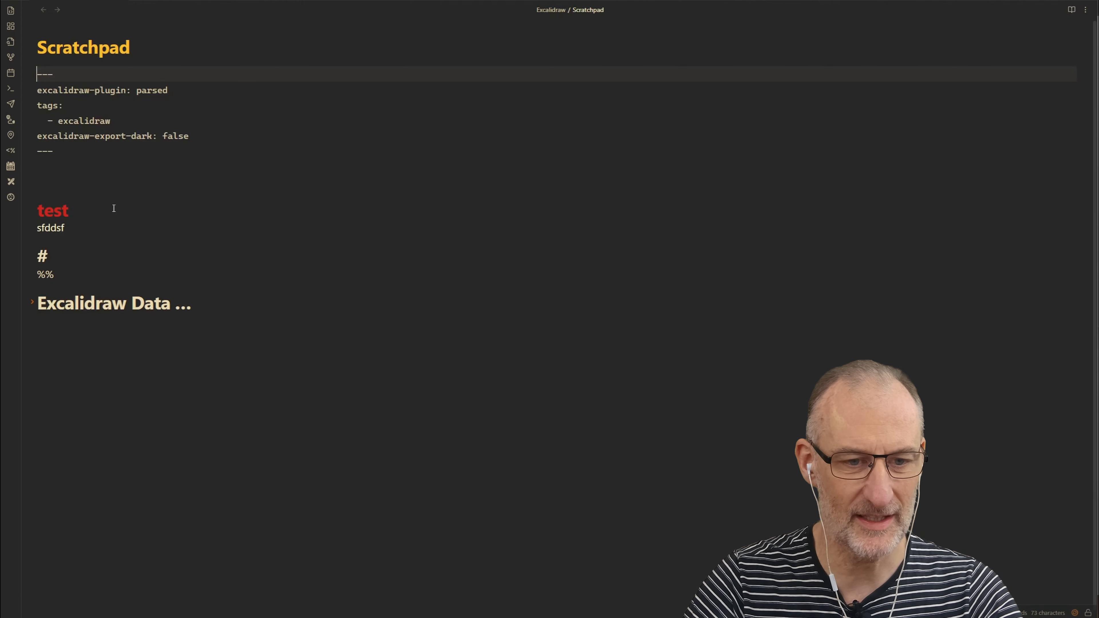
pyautogui.click(32, 302)
pyautogui.click(32, 396)
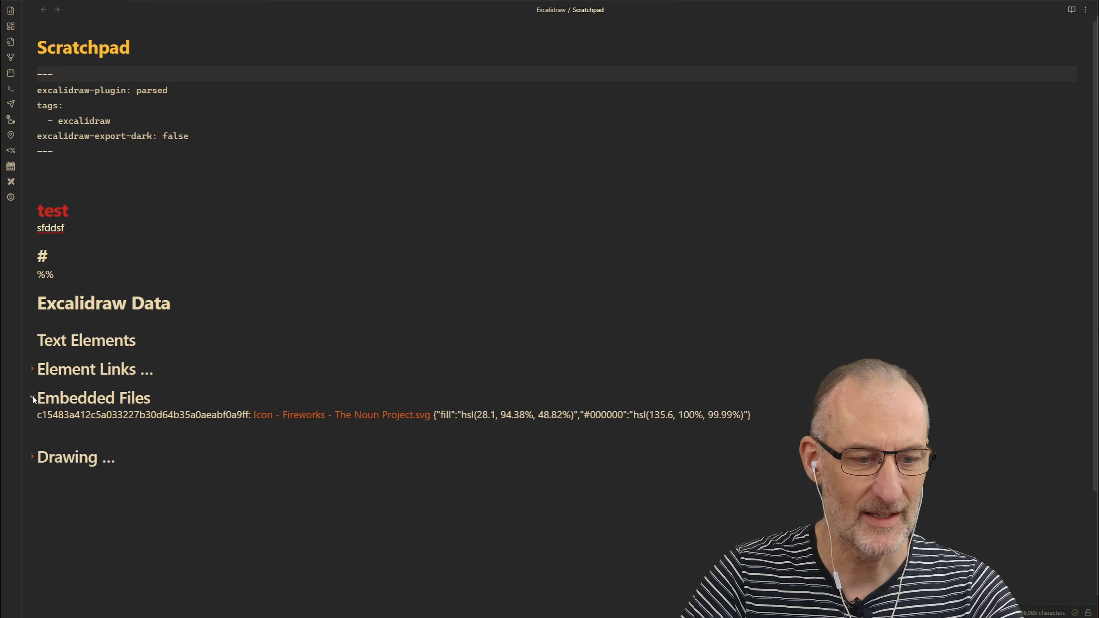
pyautogui.scroll(-1, 580, 352)
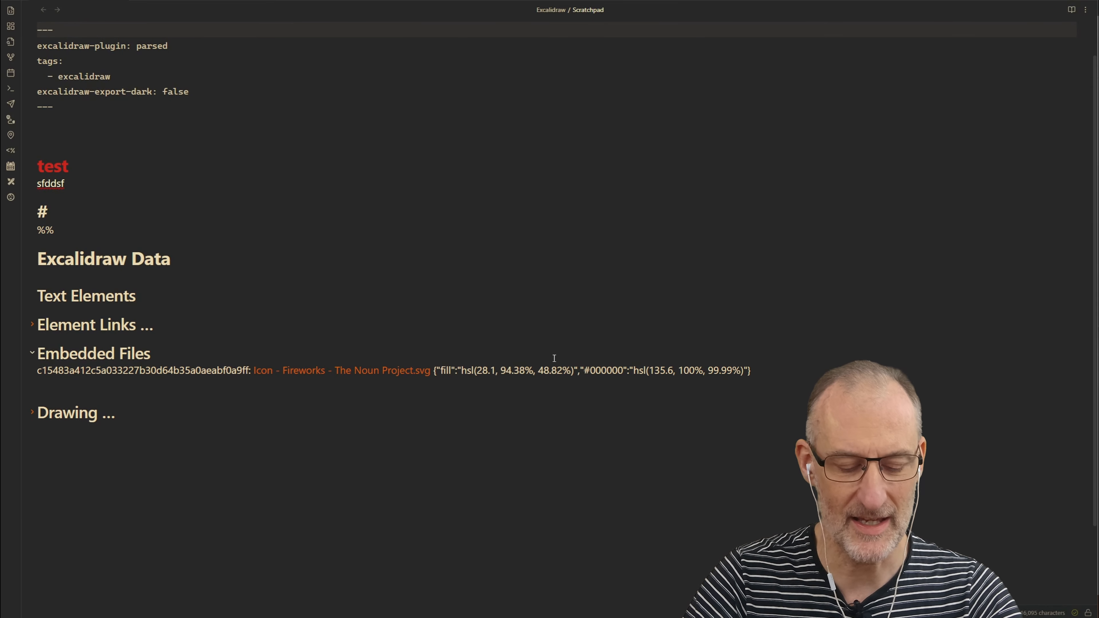
pyautogui.hotkey('ctrl', 'e')
# Nudge the middle fireworks upward, duplicate them with a different image ID, and place the black duplicate directly below.
pyautogui.click(479, 214)
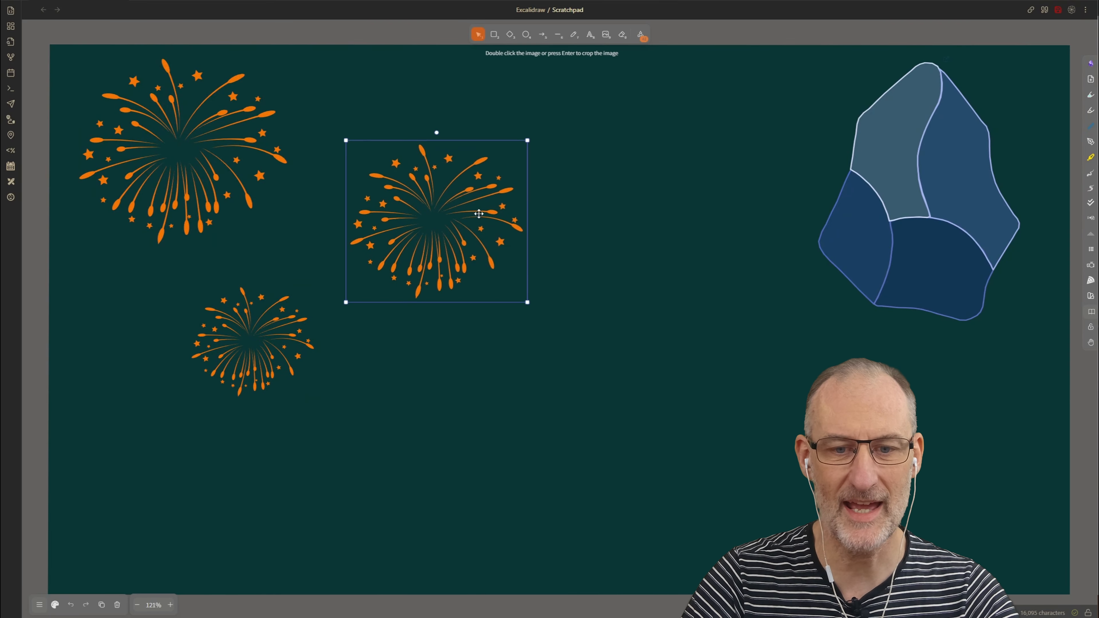
pyautogui.moveTo(479, 213); pyautogui.dragTo(481, 203)
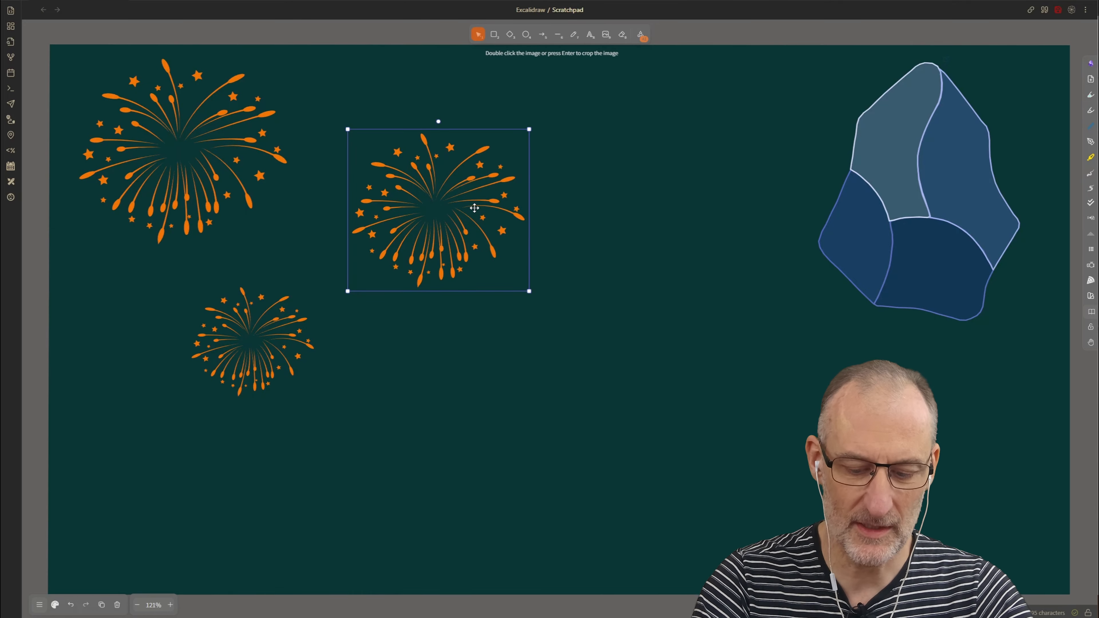
pyautogui.hotkey('ctrl', 'p')
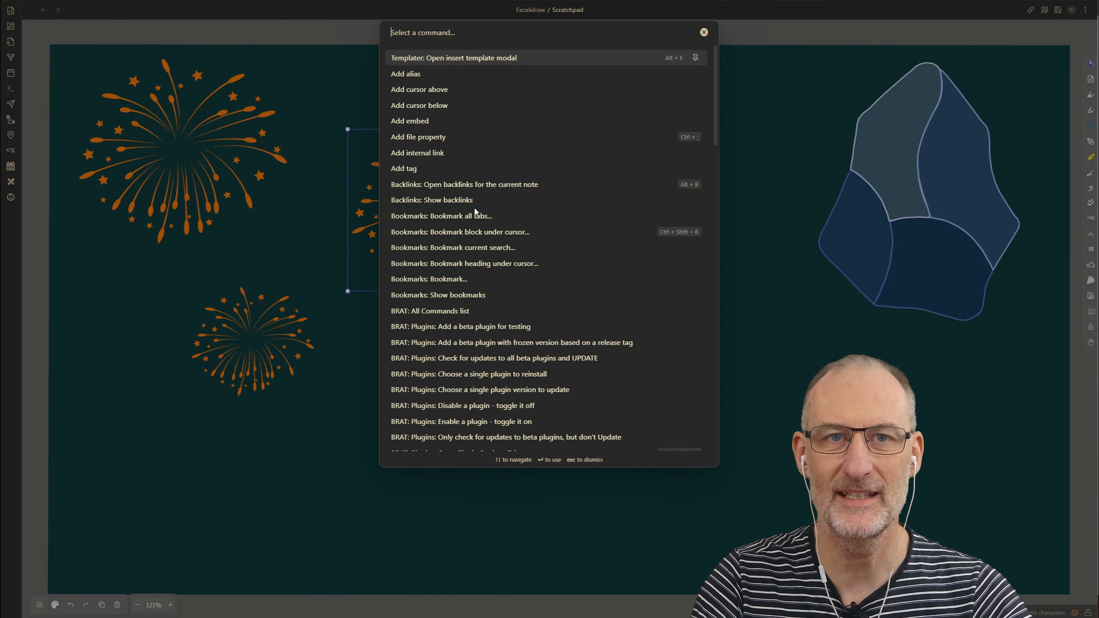
pyautogui.write('dupl')
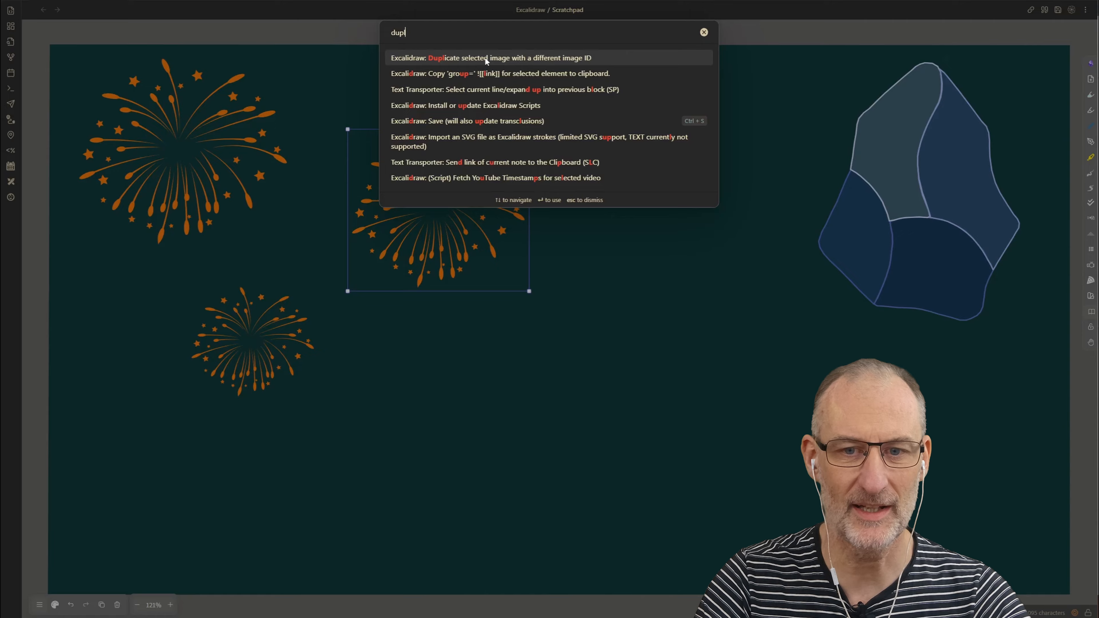
pyautogui.click(487, 60)
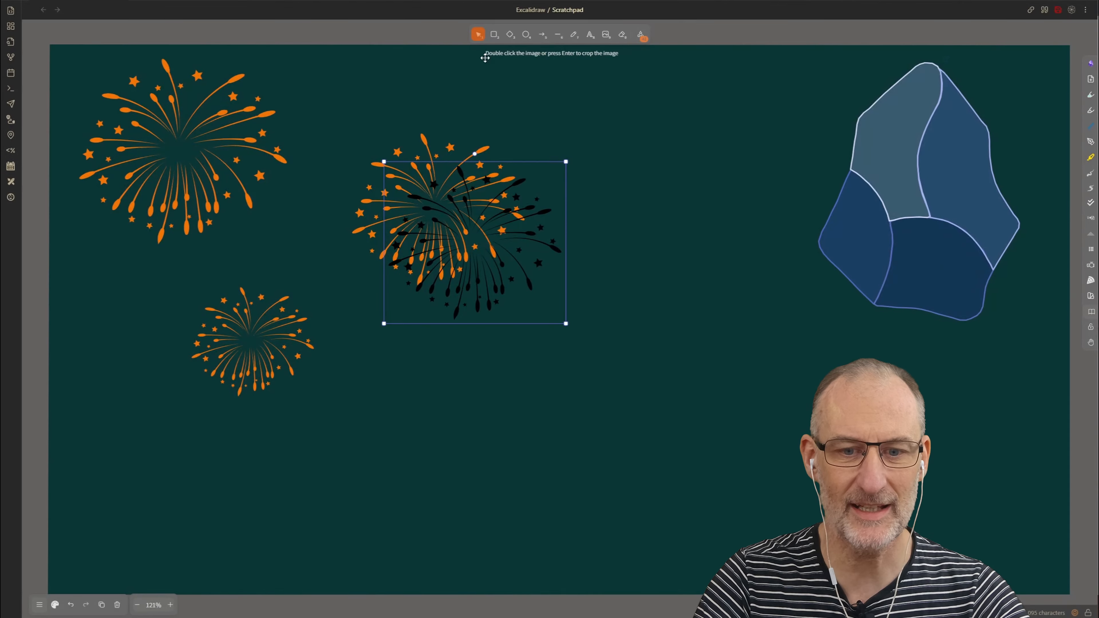
pyautogui.moveTo(461, 234); pyautogui.dragTo(469, 391)
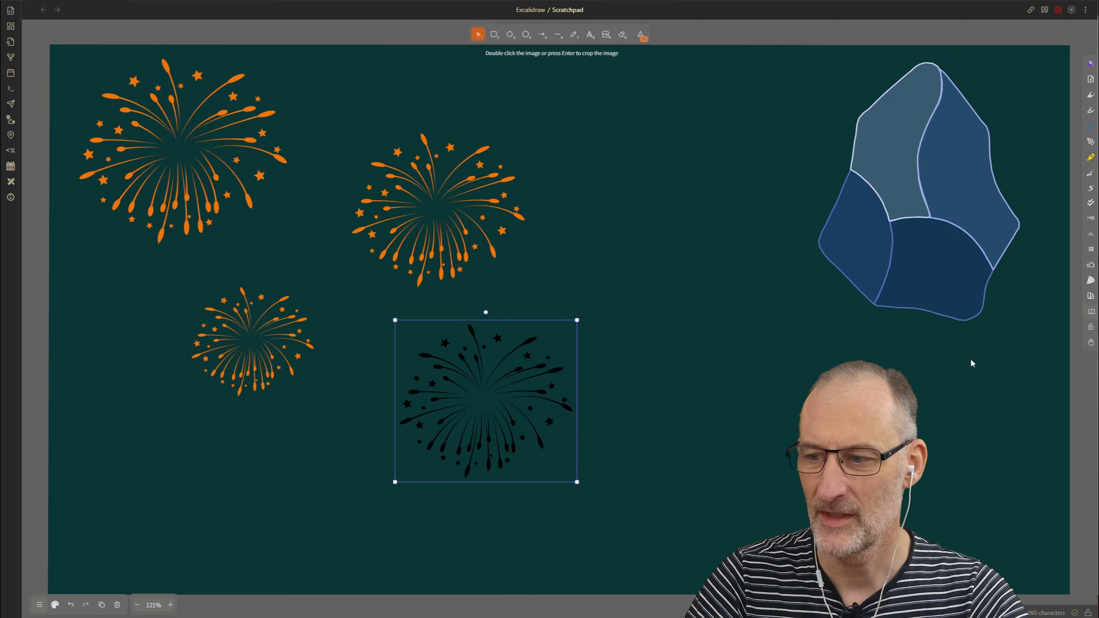
# Recolor the duplicate's SVG default fill to red, RGB 219, 36, 36, in Shade Master and move it between the middle fireworks and crystal.
pyautogui.click(1091, 297)
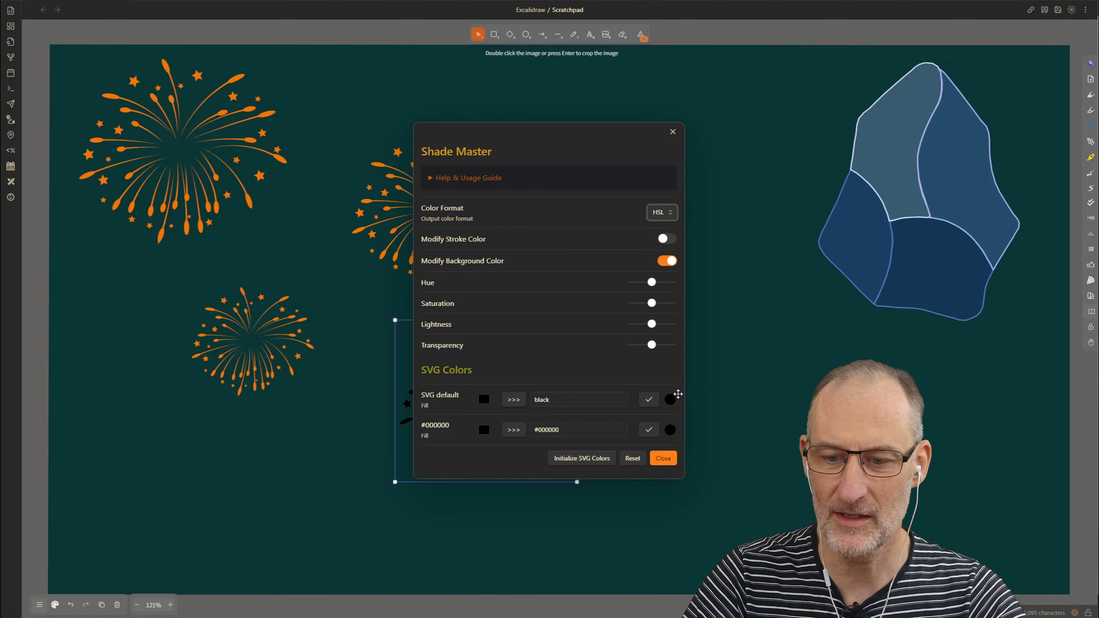
pyautogui.click(670, 399)
pyautogui.click(757, 422)
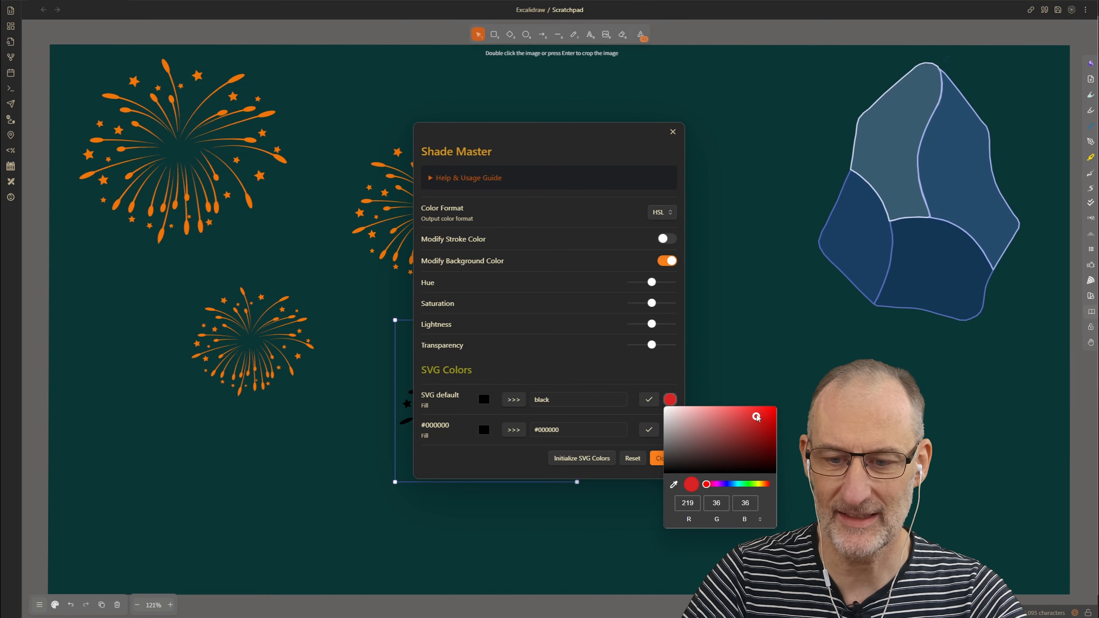
pyautogui.click(760, 376)
pyautogui.moveTo(441, 427); pyautogui.dragTo(649, 187)
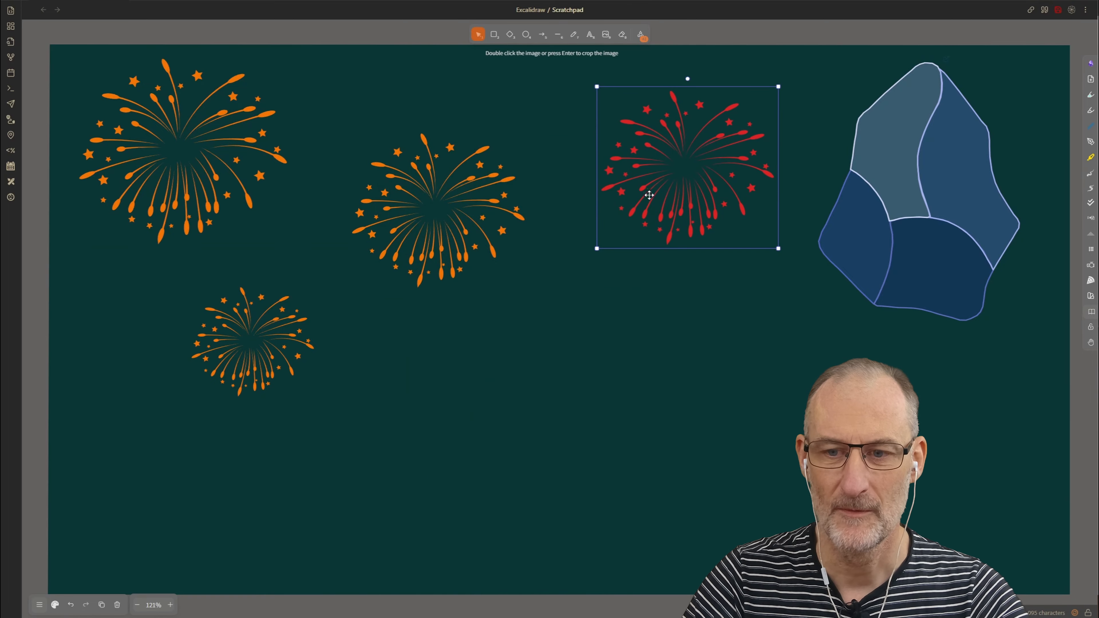
# Duplicate the red fireworks with a different image ID and place the black duplicate in the empty area below.
pyautogui.hotkey('ctrl', 'p')
pyautogui.write('du')
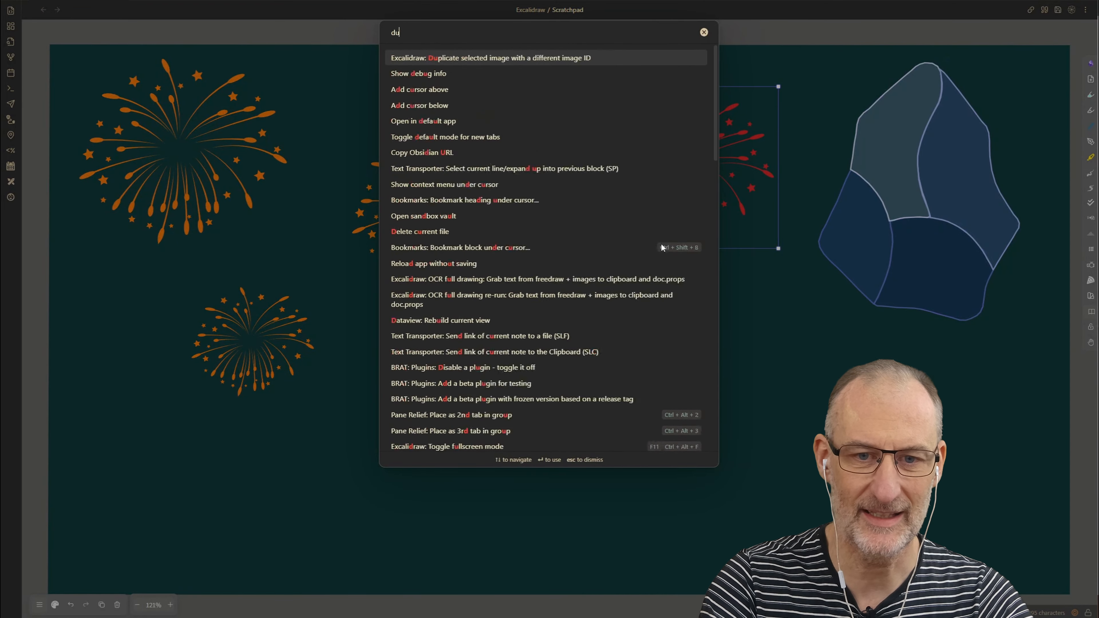
pyautogui.write('pli')
pyautogui.press('Return')
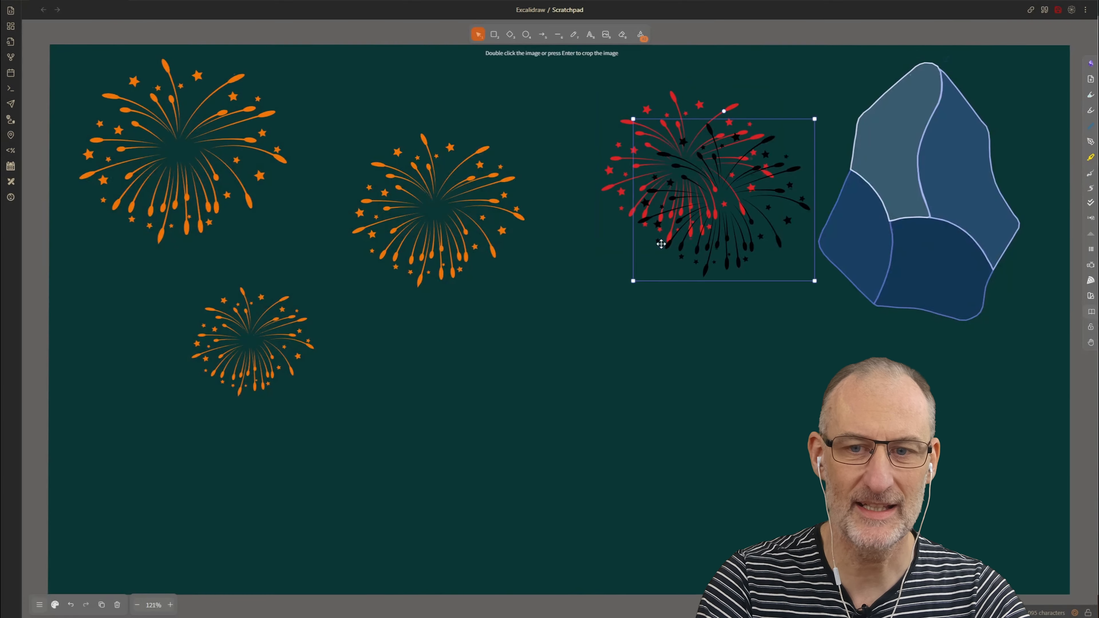
pyautogui.moveTo(661, 244); pyautogui.dragTo(505, 425)
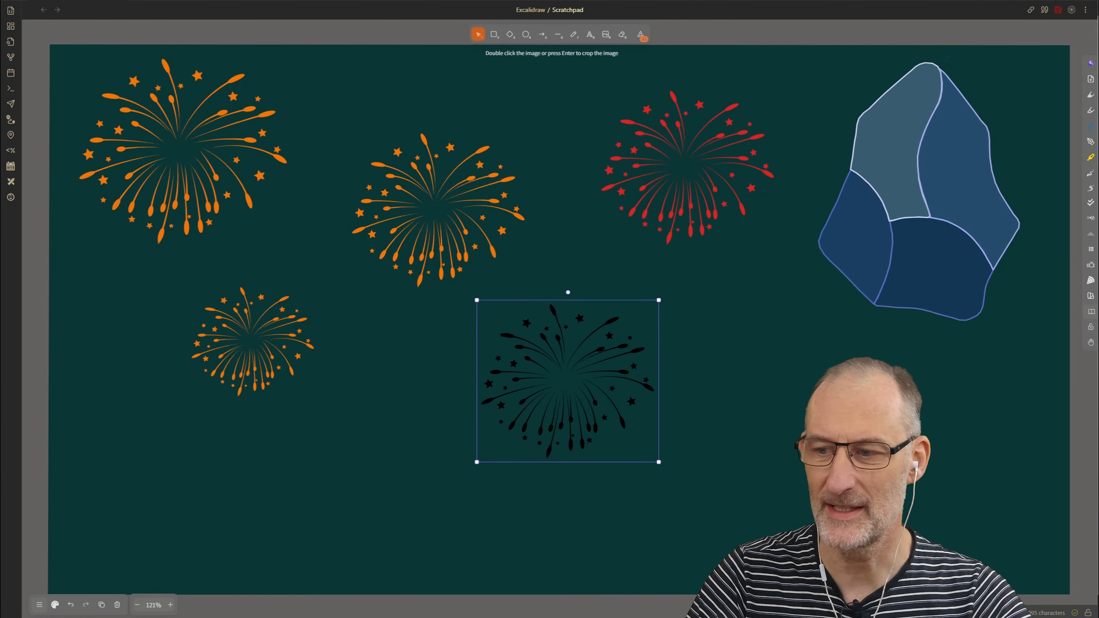
# Recolor the black duplicate's SVG default fill to magenta, RGB 200, 44, 221, in Shade Master and close the dialog.
pyautogui.click(1090, 296)
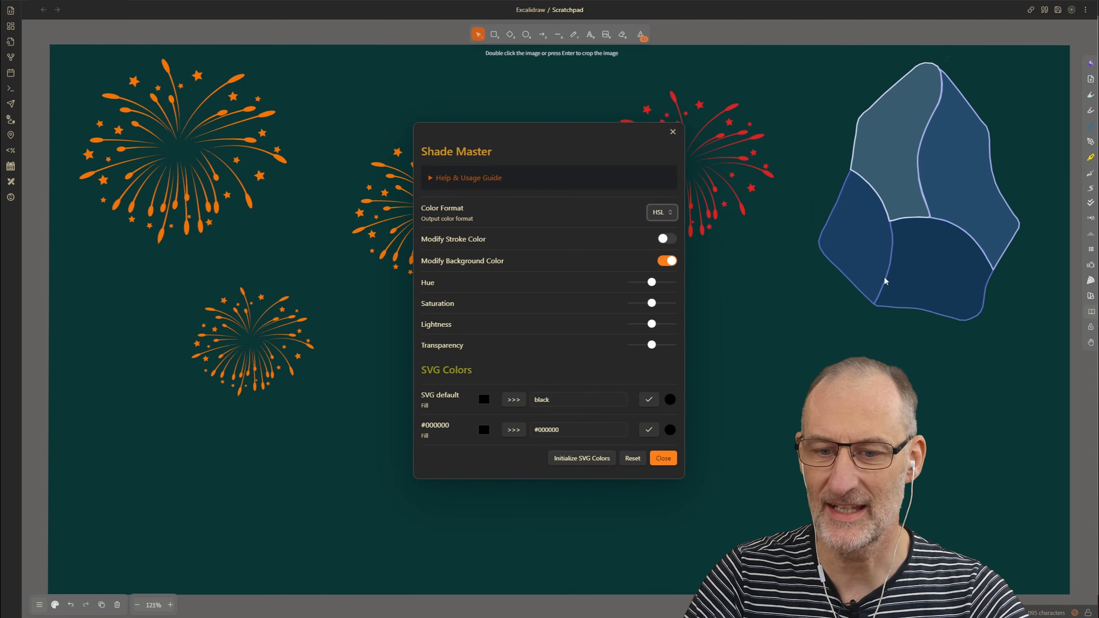
pyautogui.click(672, 399)
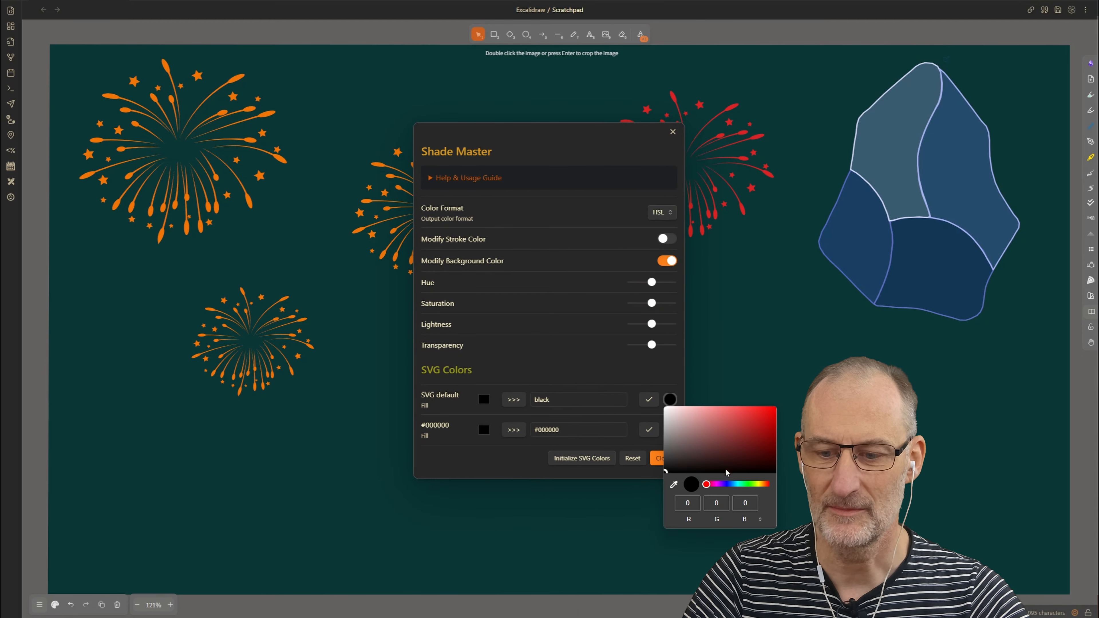
pyautogui.click(718, 484)
pyautogui.click(755, 417)
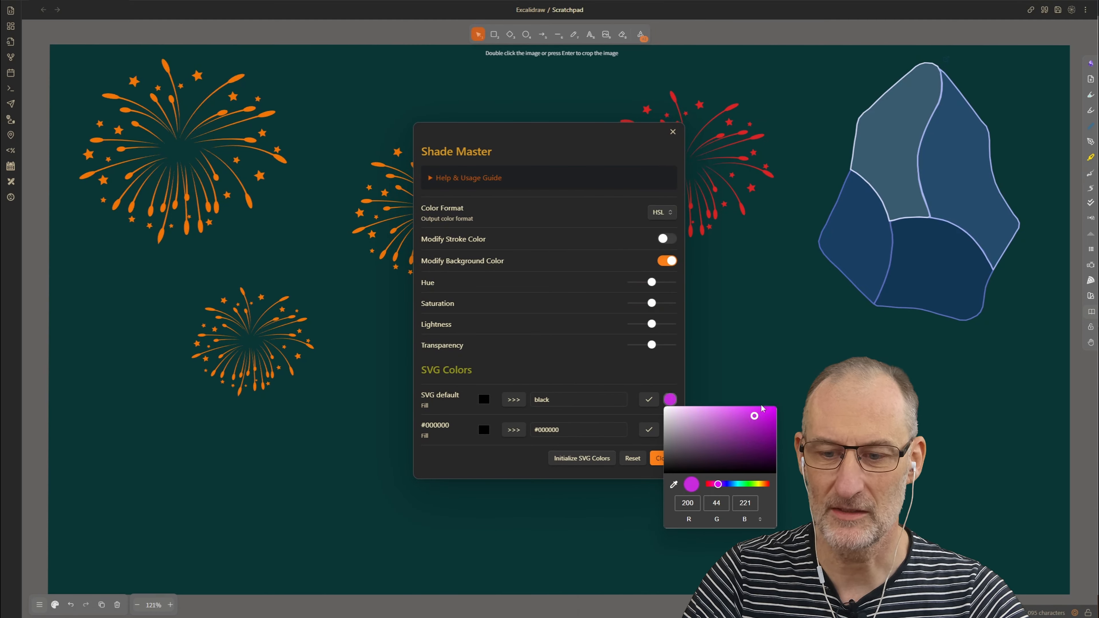
pyautogui.click(503, 364)
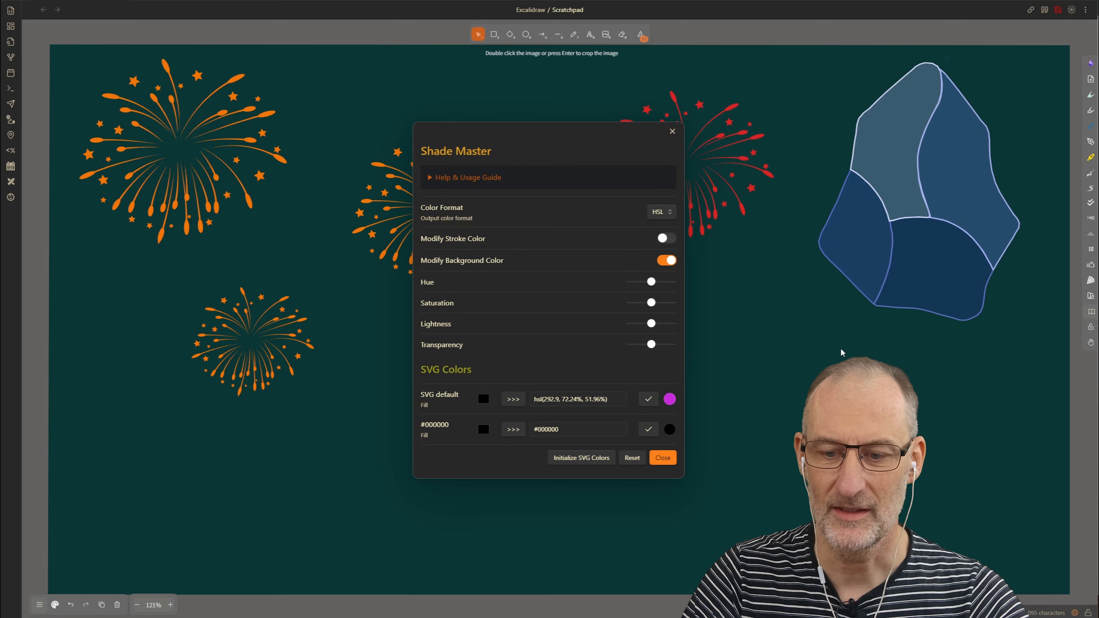
pyautogui.click(841, 352)
# Align the medium orange and red fireworks in the upper row and place the magenta fireworks between and slightly below them.
pyautogui.moveTo(479, 275); pyautogui.dragTo(473, 214)
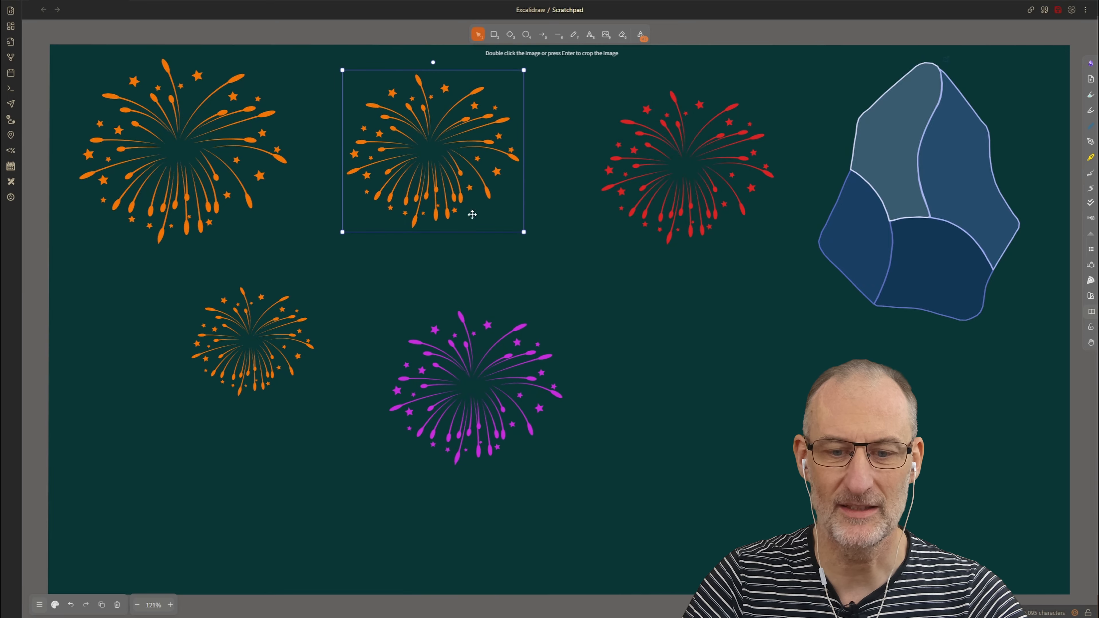
pyautogui.moveTo(477, 415); pyautogui.dragTo(553, 305)
pyautogui.moveTo(677, 172); pyautogui.dragTo(686, 154)
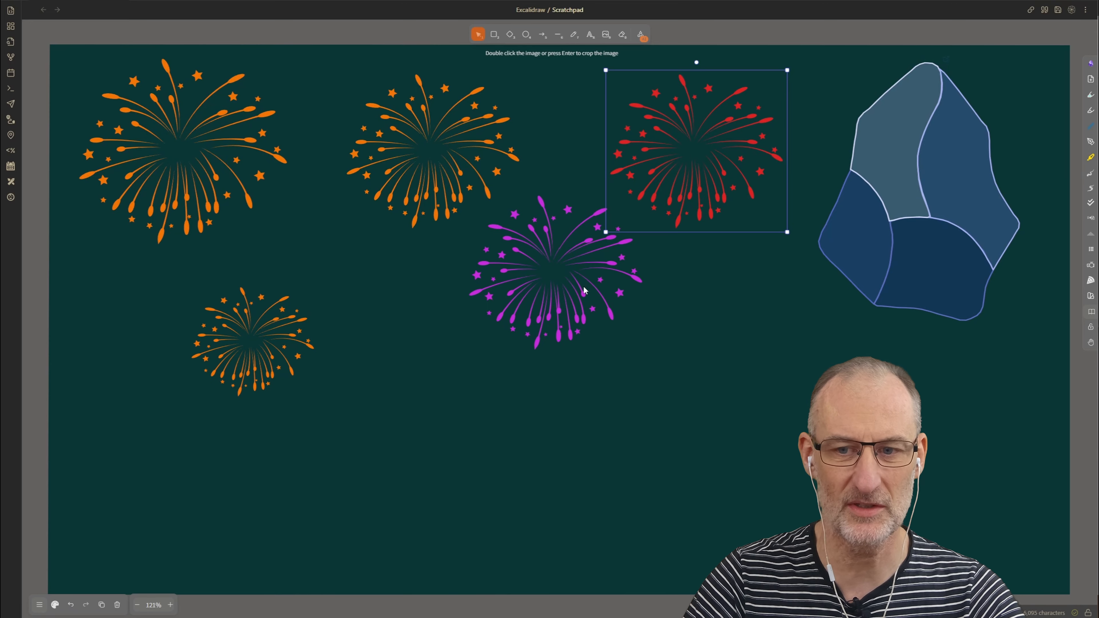
# Compare the image IDs and fill color mappings of the fireworks under Embedded Files in the Markdown view, and return to the drawing.
pyautogui.hotkey('ctrl', 'shift', 'e')
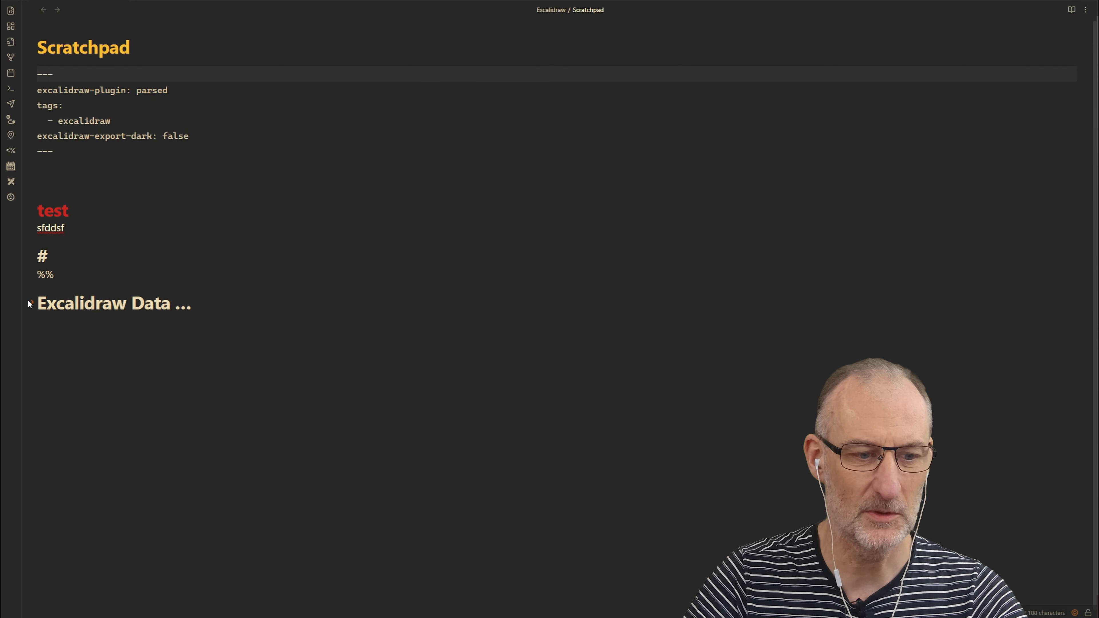
pyautogui.click(32, 303)
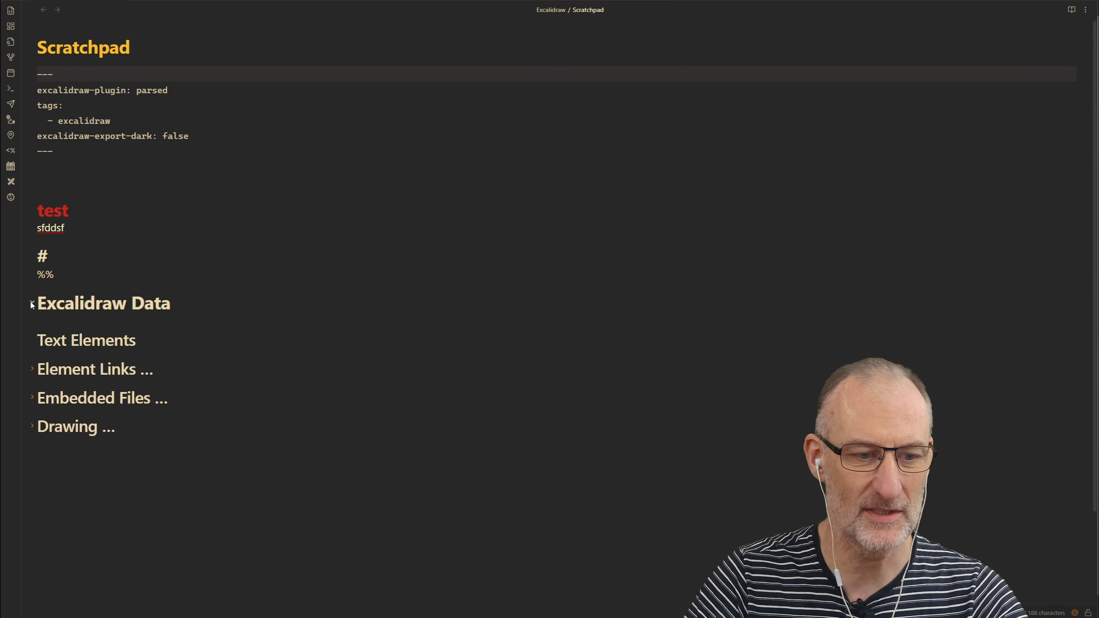
pyautogui.click(30, 397)
pyautogui.scroll(-4, 199, 322)
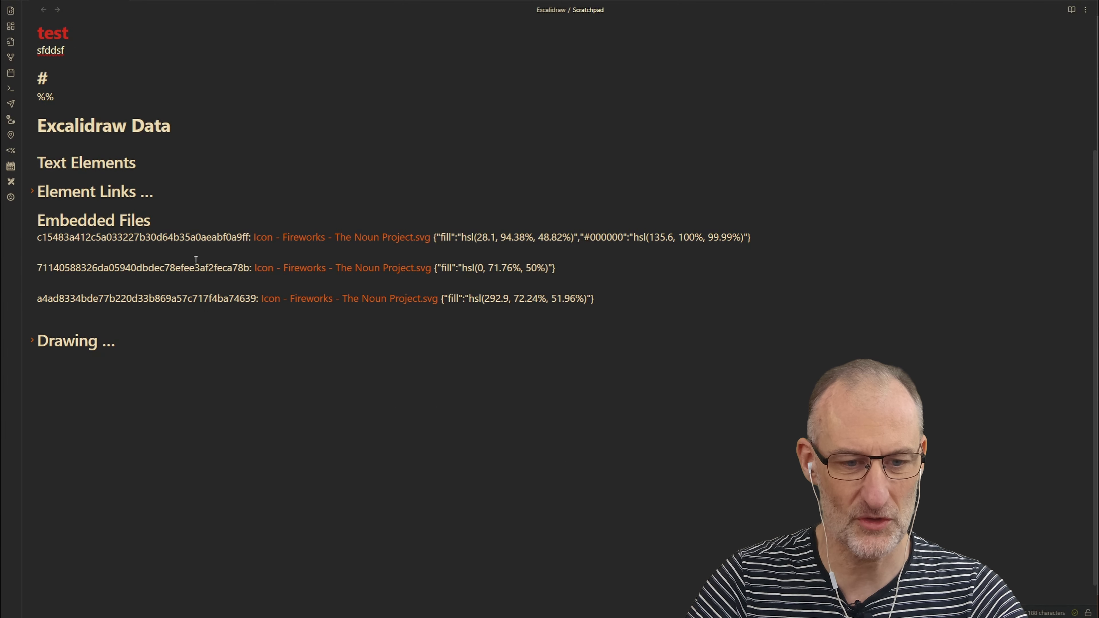
pyautogui.doubleClick(83, 238)
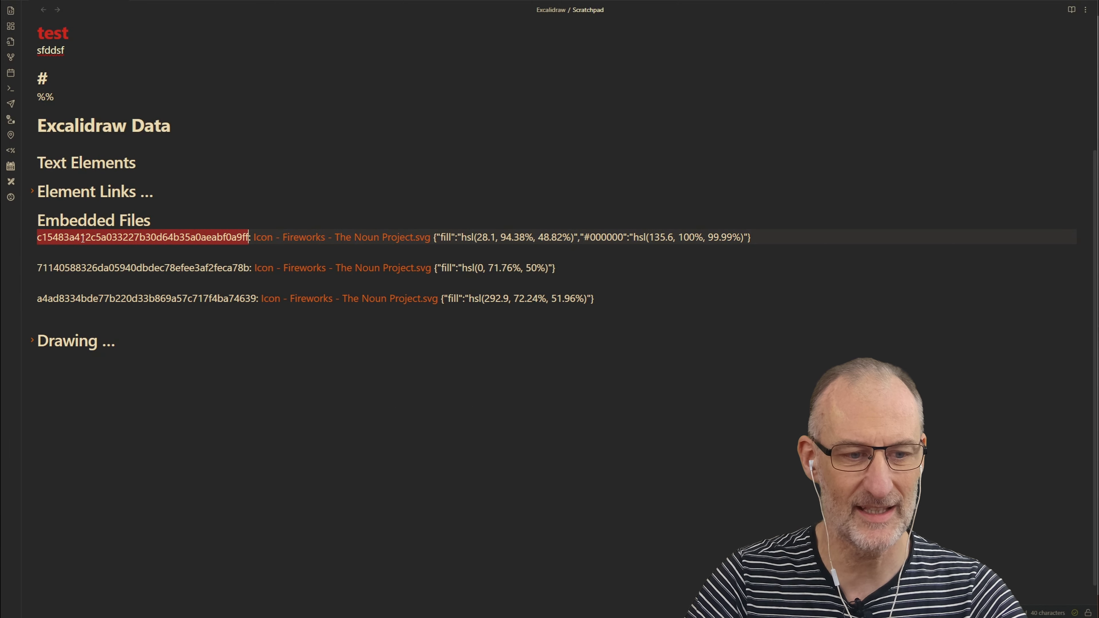
pyautogui.doubleClick(129, 273)
pyautogui.click(150, 300)
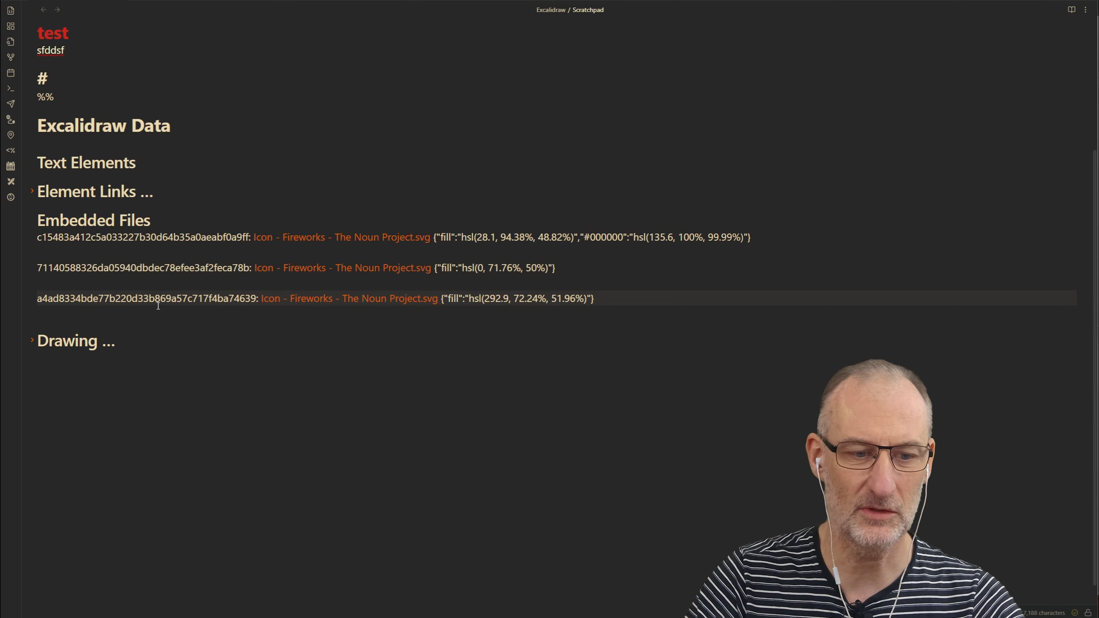
pyautogui.doubleClick(158, 303)
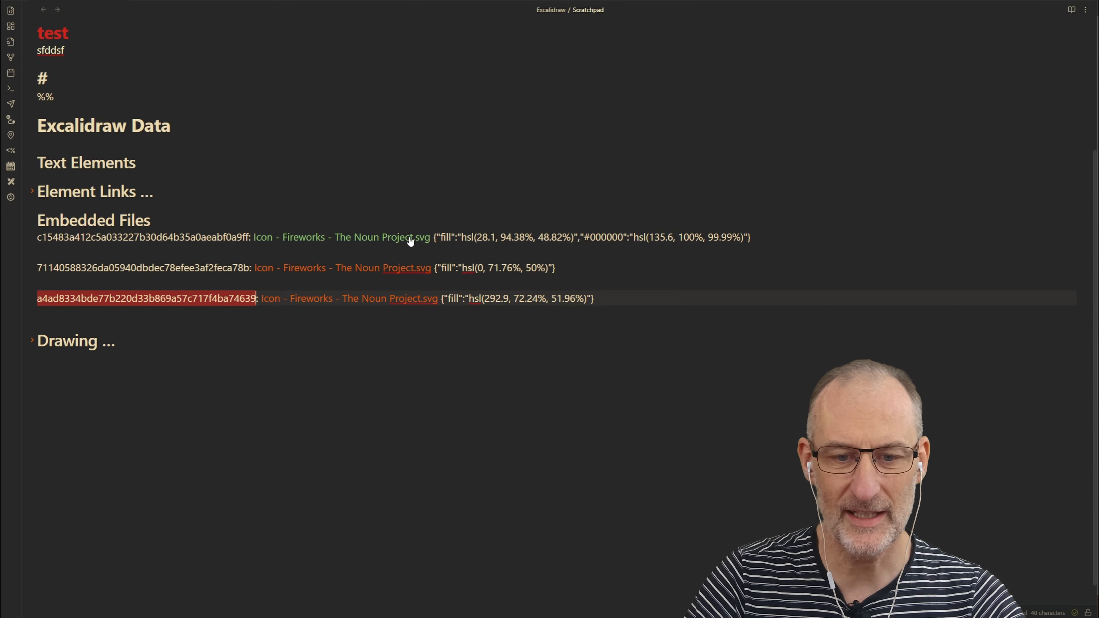
pyautogui.click(434, 239)
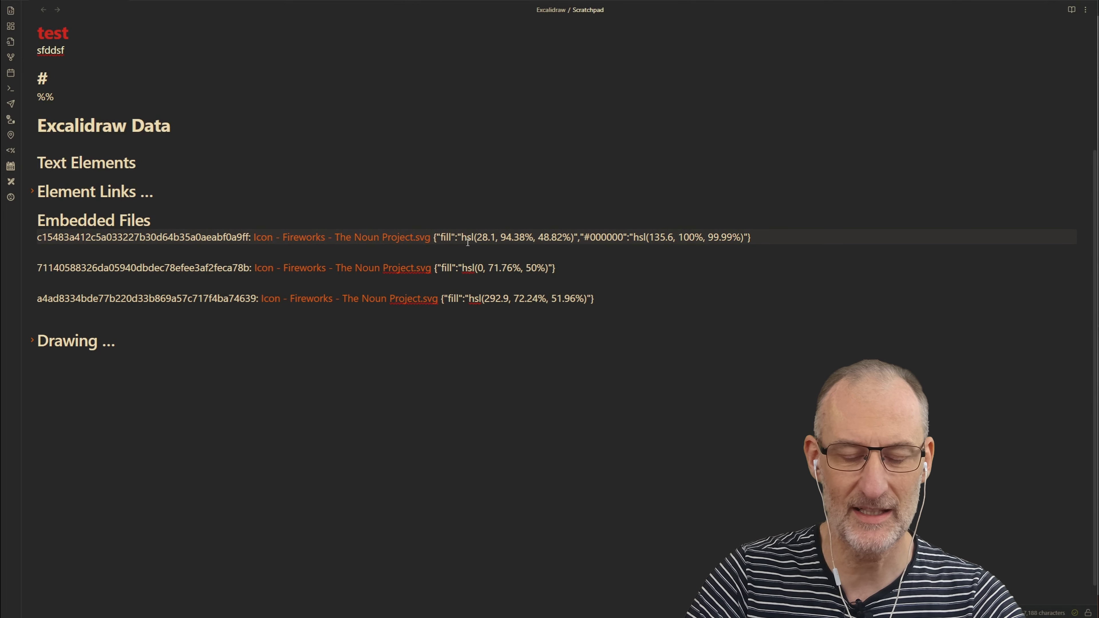
pyautogui.press('Right')
pyautogui.press('Down')
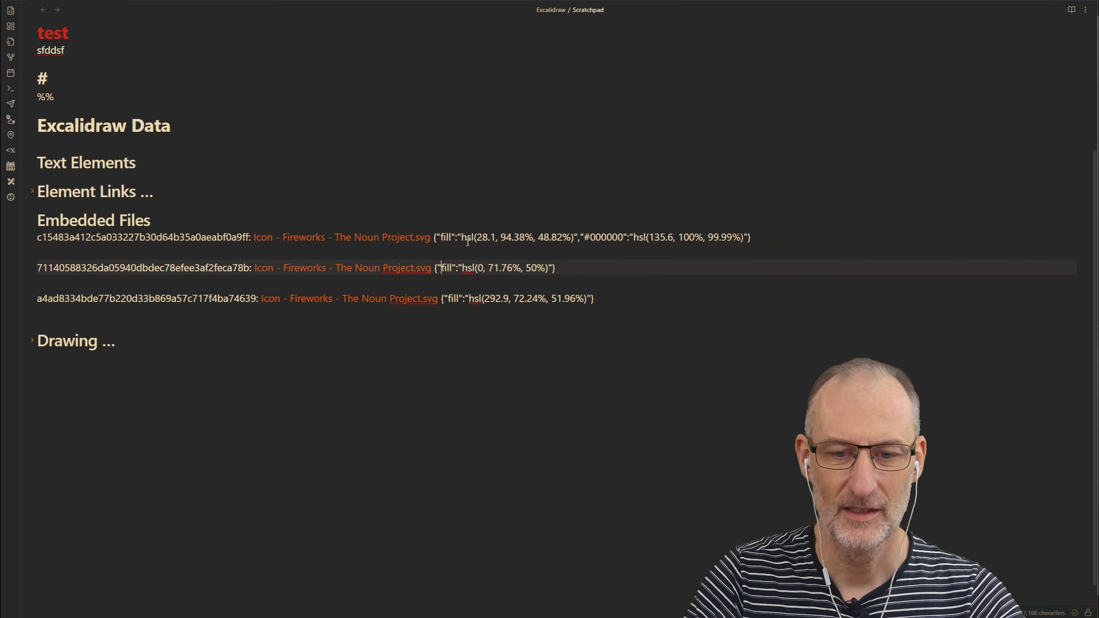
pyautogui.moveTo(632, 297); pyautogui.dragTo(588, 297)
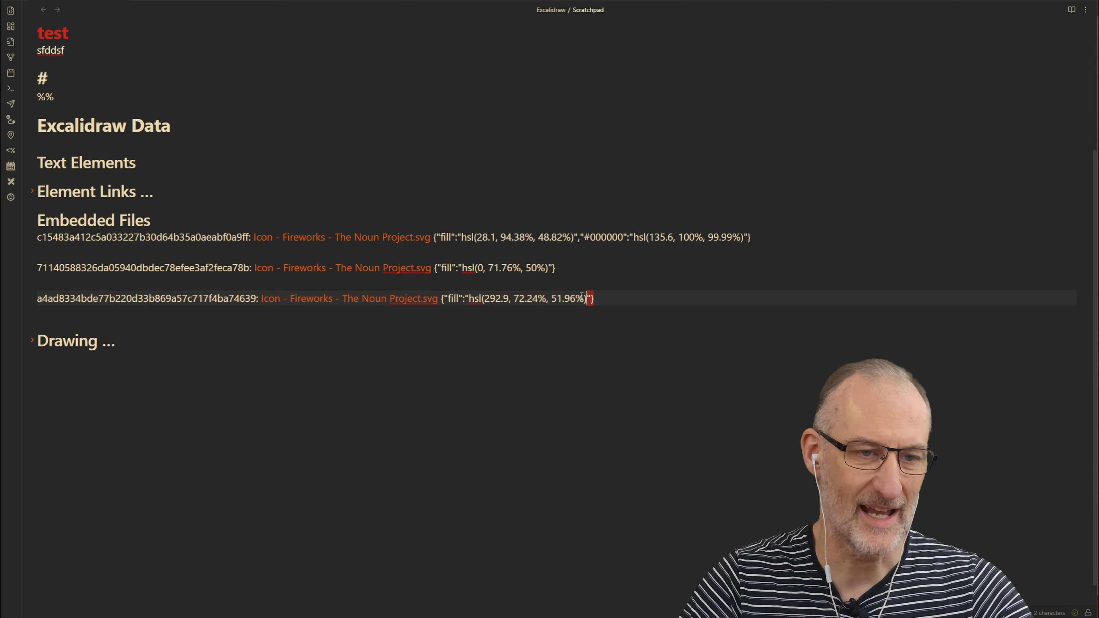
pyautogui.hotkey('ctrl', 'shift', 'e')
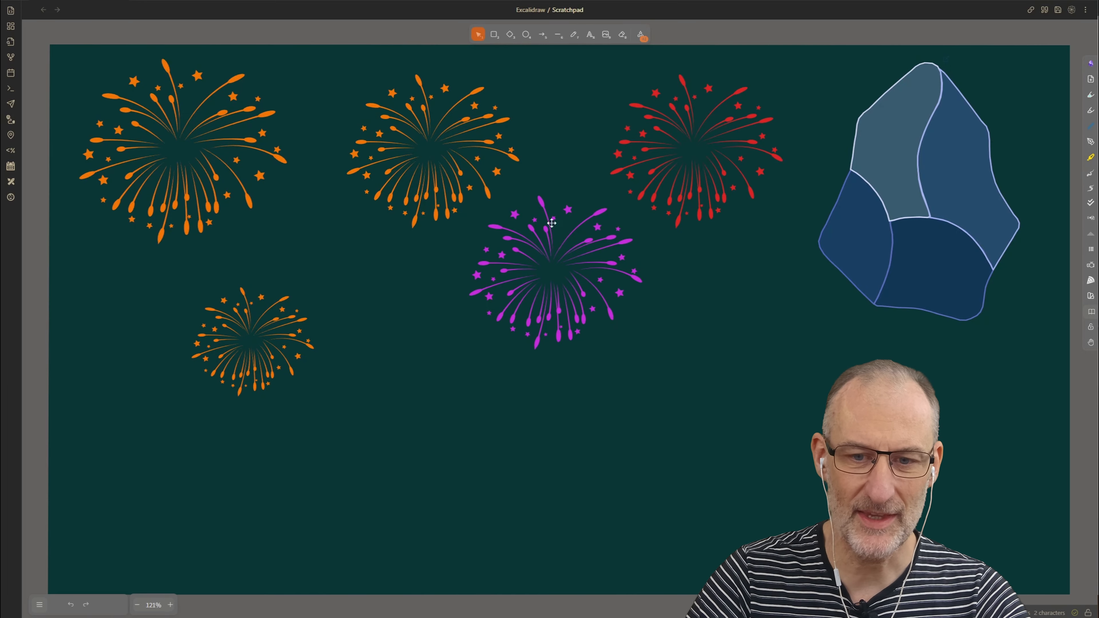
# Rearrange the fireworks so magenta sits between the medium orange and red ones, and move the small orange one slightly up.
pyautogui.moveTo(439, 144); pyautogui.dragTo(384, 186)
pyautogui.moveTo(571, 299); pyautogui.dragTo(562, 171)
pyautogui.moveTo(662, 184); pyautogui.dragTo(698, 191)
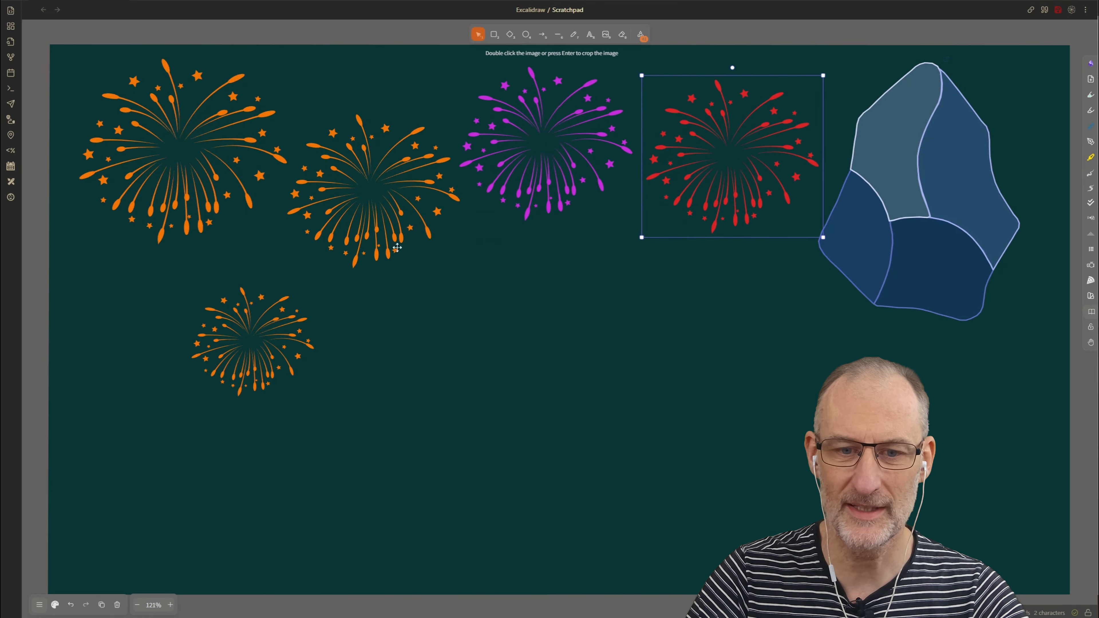
pyautogui.moveTo(244, 314); pyautogui.dragTo(255, 268)
pyautogui.click(404, 324)
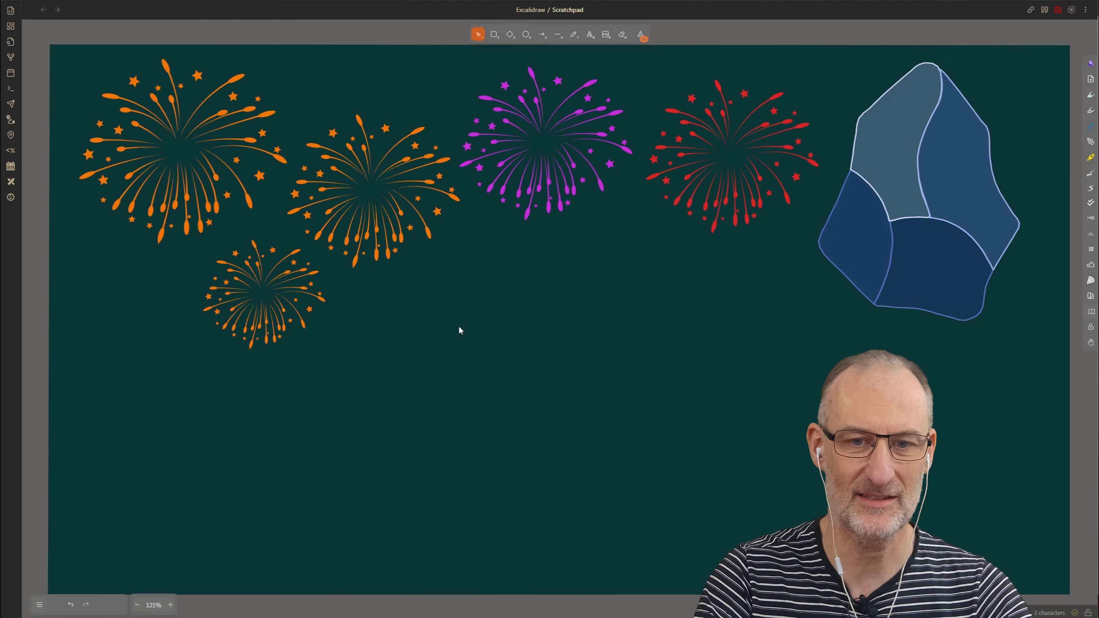
# Insert the Logo - Visual Thinking Workshop drawing as an image and place it below the magenta fireworks.
pyautogui.hotkey('ctrl', 'p')
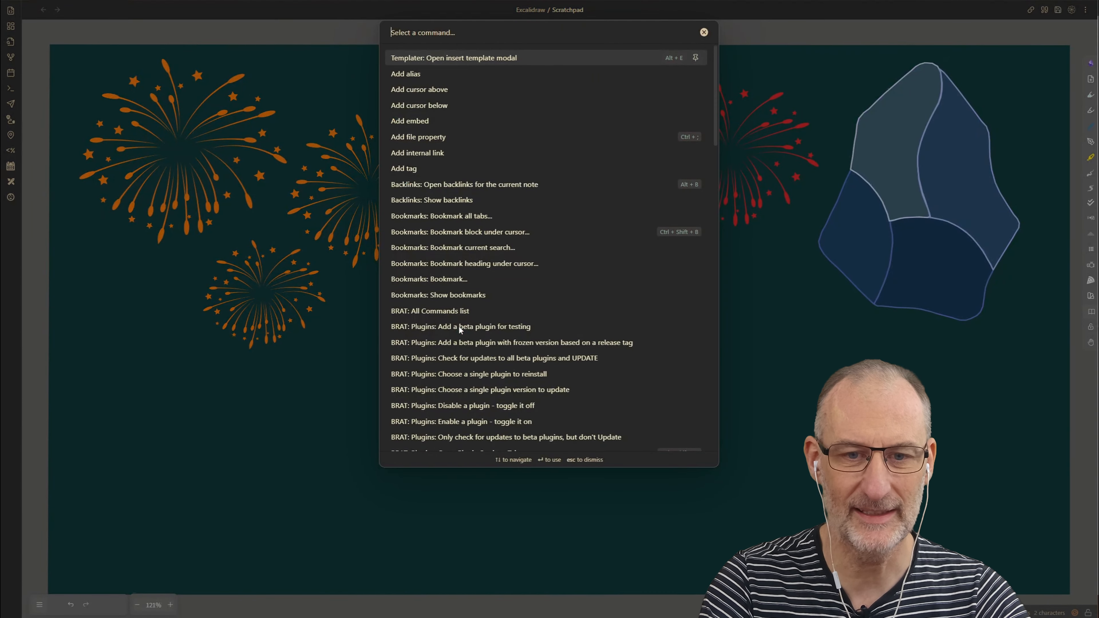
pyautogui.write('inset')
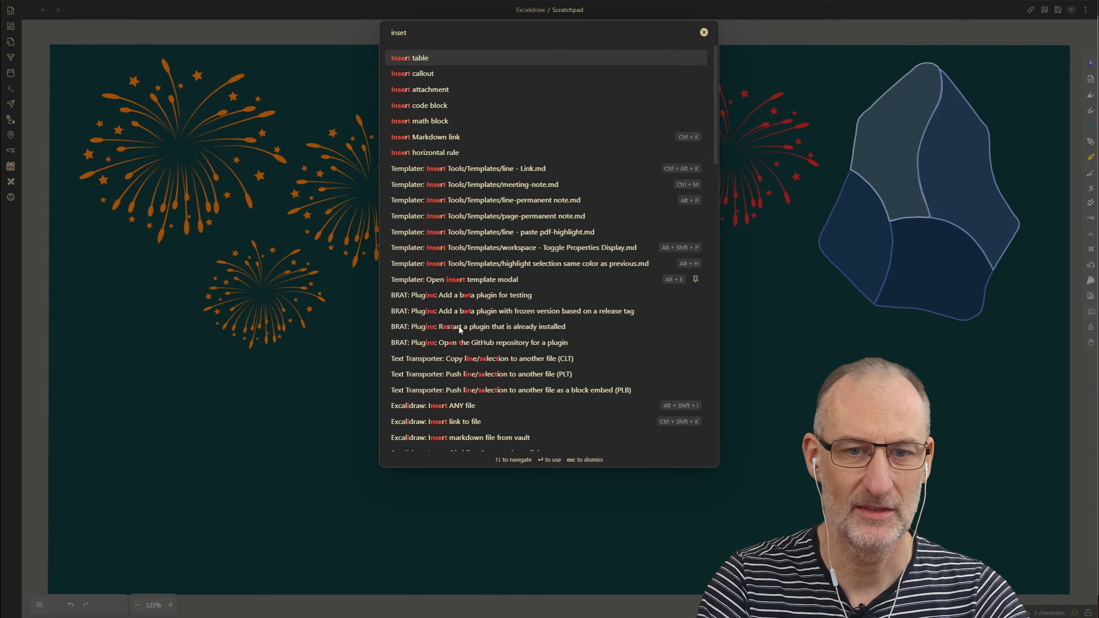
pyautogui.write(' im')
pyautogui.press('Return')
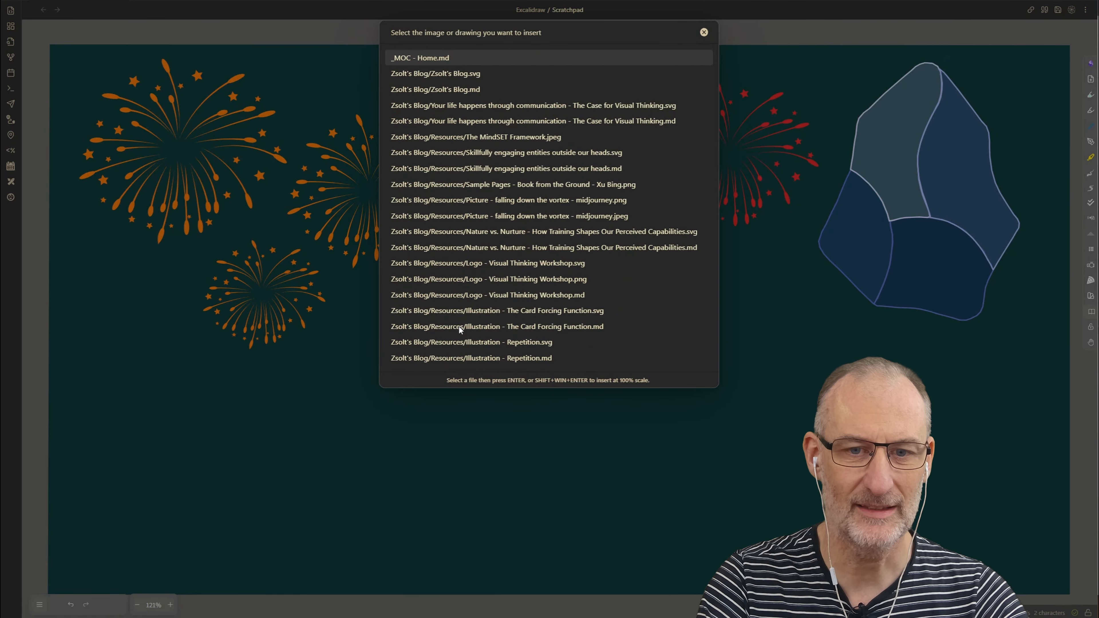
pyautogui.write('logo')
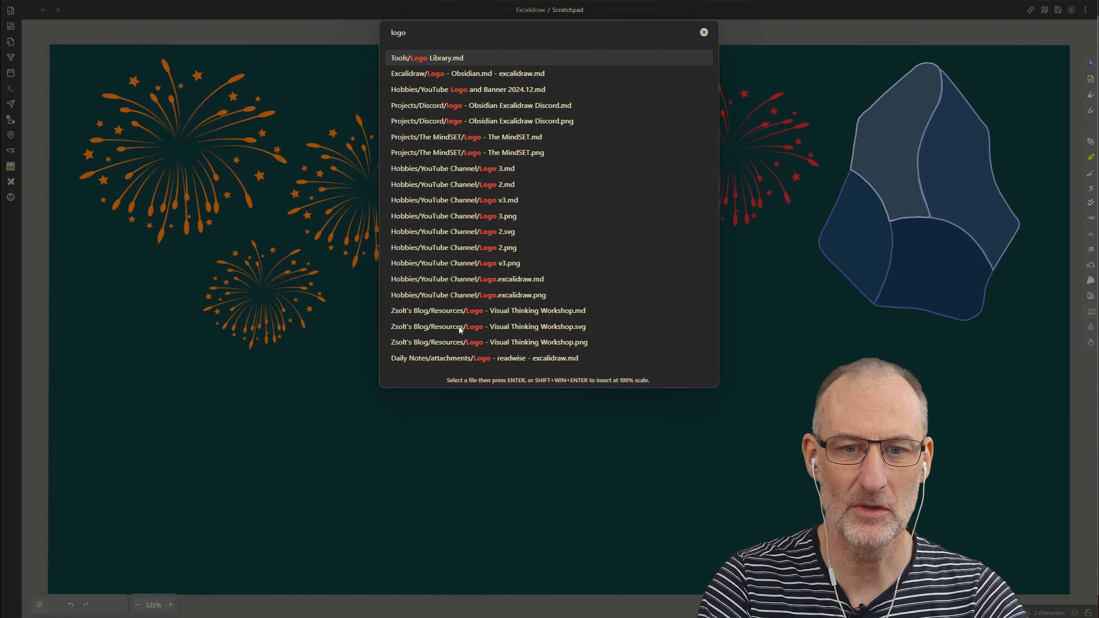
pyautogui.write(' vis')
pyautogui.press('Return')
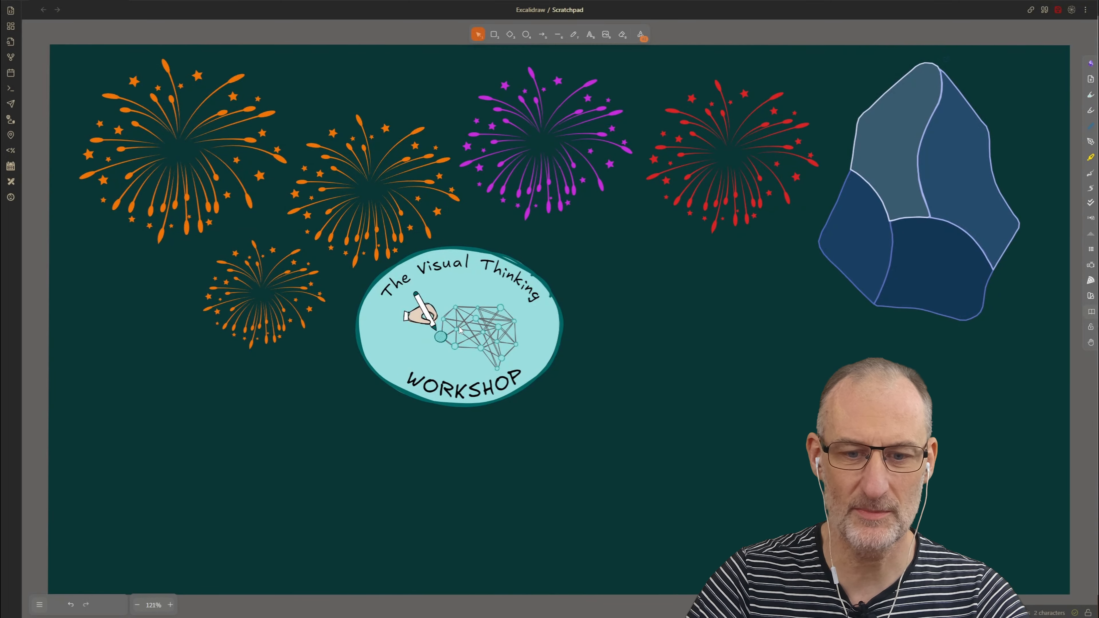
pyautogui.moveTo(440, 350); pyautogui.dragTo(515, 368)
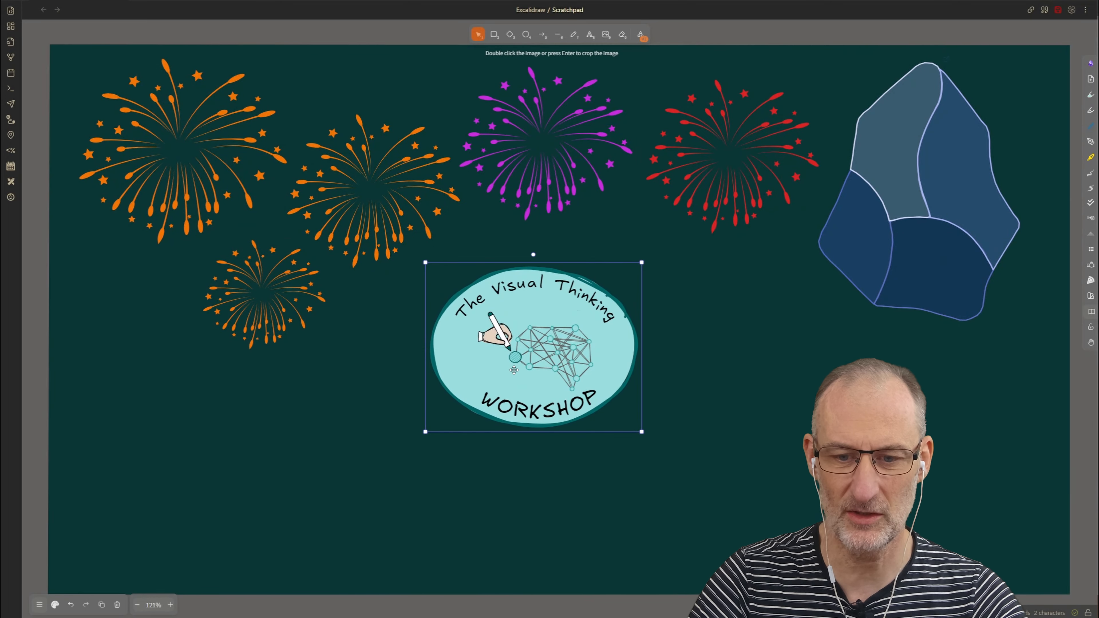
# Open the workshop logo's source drawing from its link to view it, and return to the Scratchpad drawing.
pyautogui.keyDown('ctrl'); pyautogui.click(526, 334); pyautogui.keyUp('ctrl')
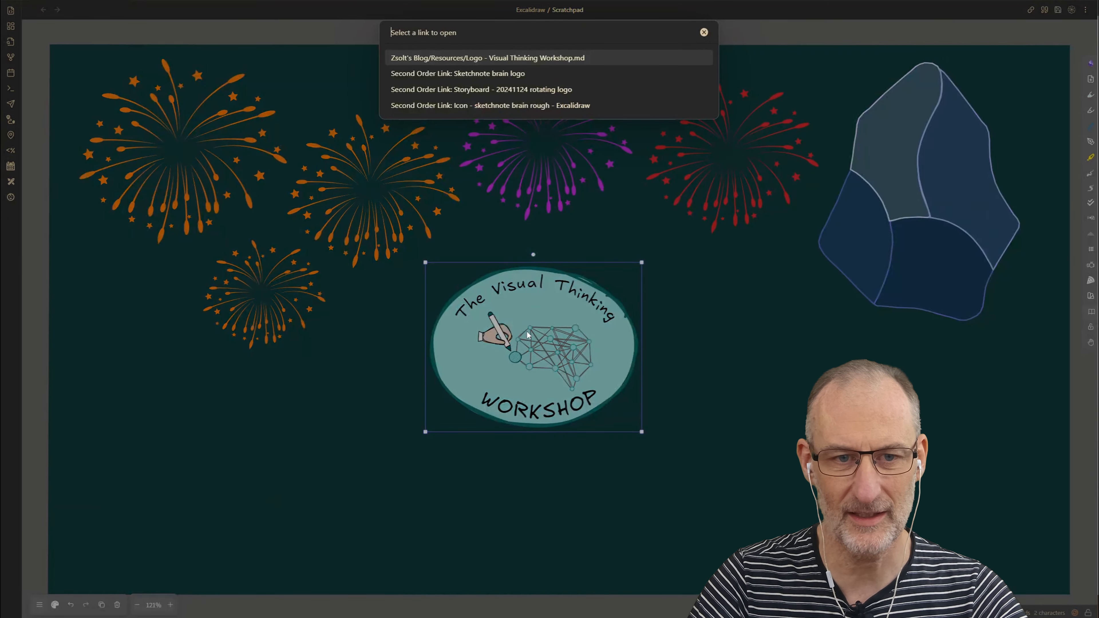
pyautogui.click(475, 58)
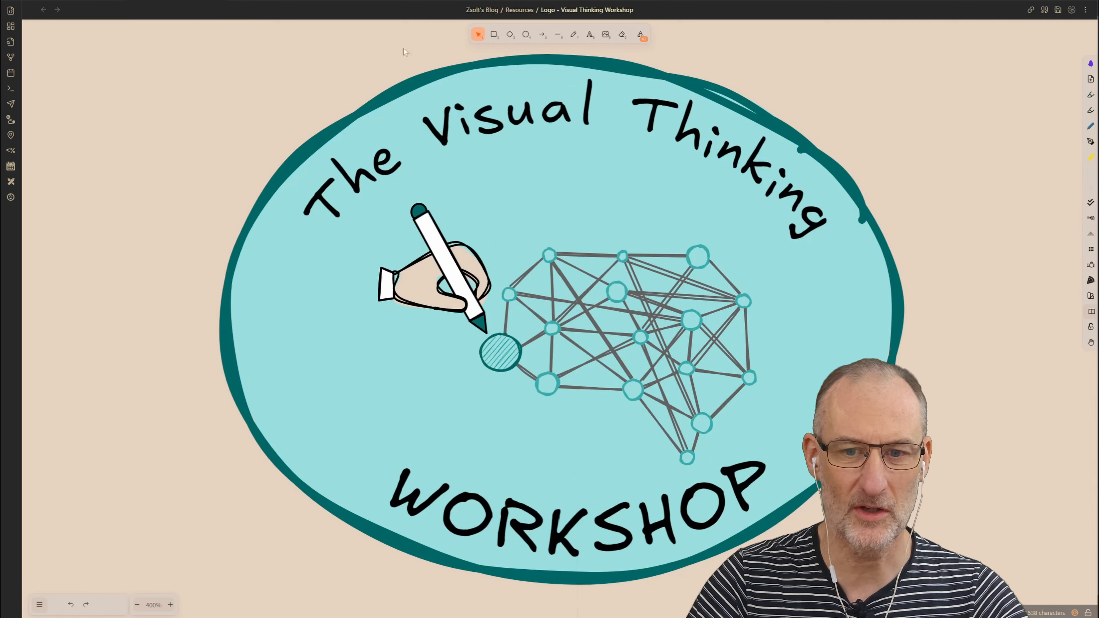
pyautogui.moveTo(1097, 26)
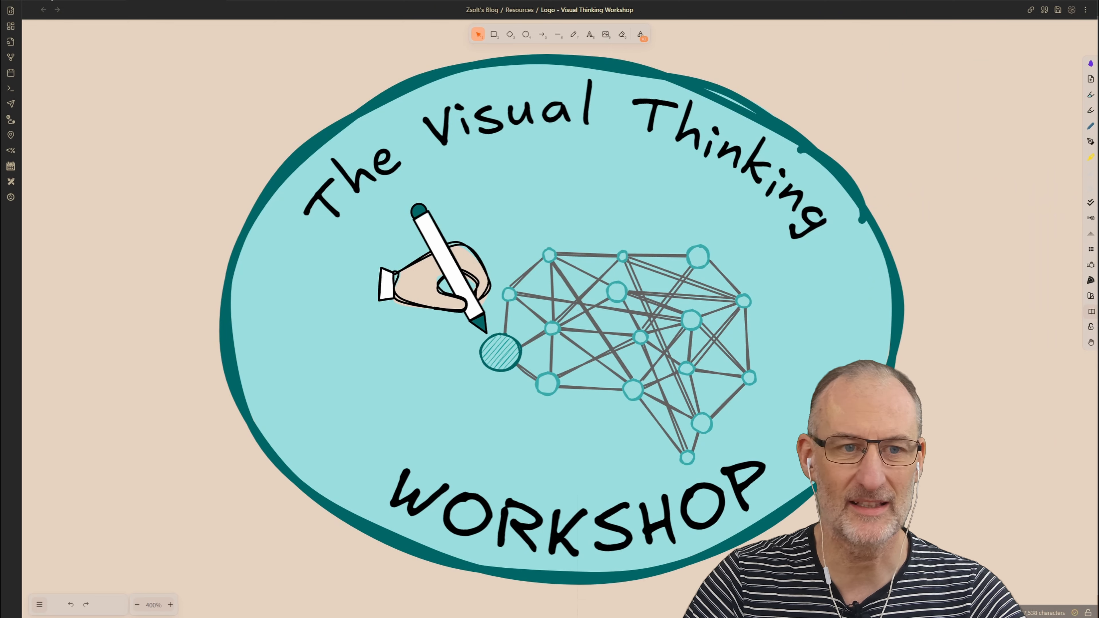
pyautogui.click(57, 10)
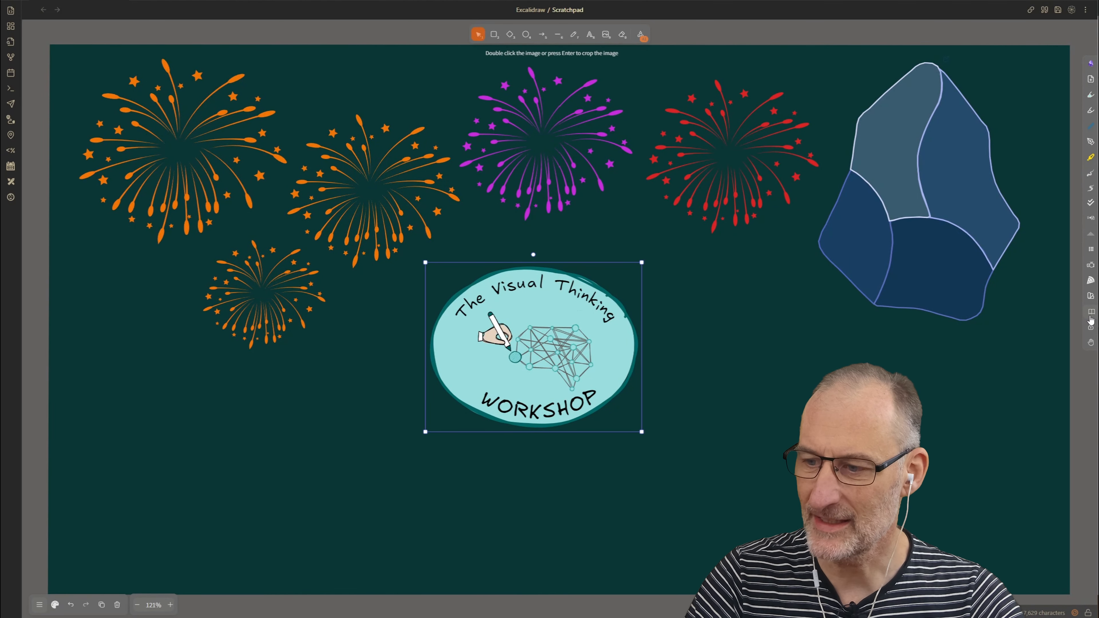
# Open Shade Master for the workshop logo beside the image, try shifting the hue to pink, and reset the colors.
pyautogui.click(1091, 298)
pyautogui.moveTo(525, 54); pyautogui.dragTo(177, 51)
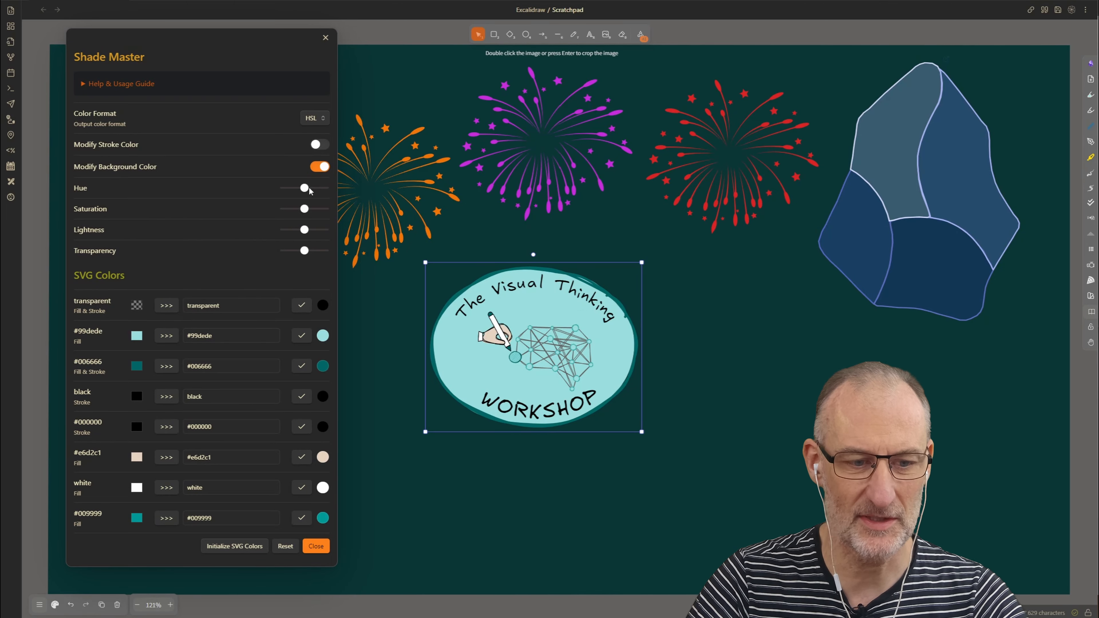
pyautogui.moveTo(309, 191); pyautogui.dragTo(320, 192)
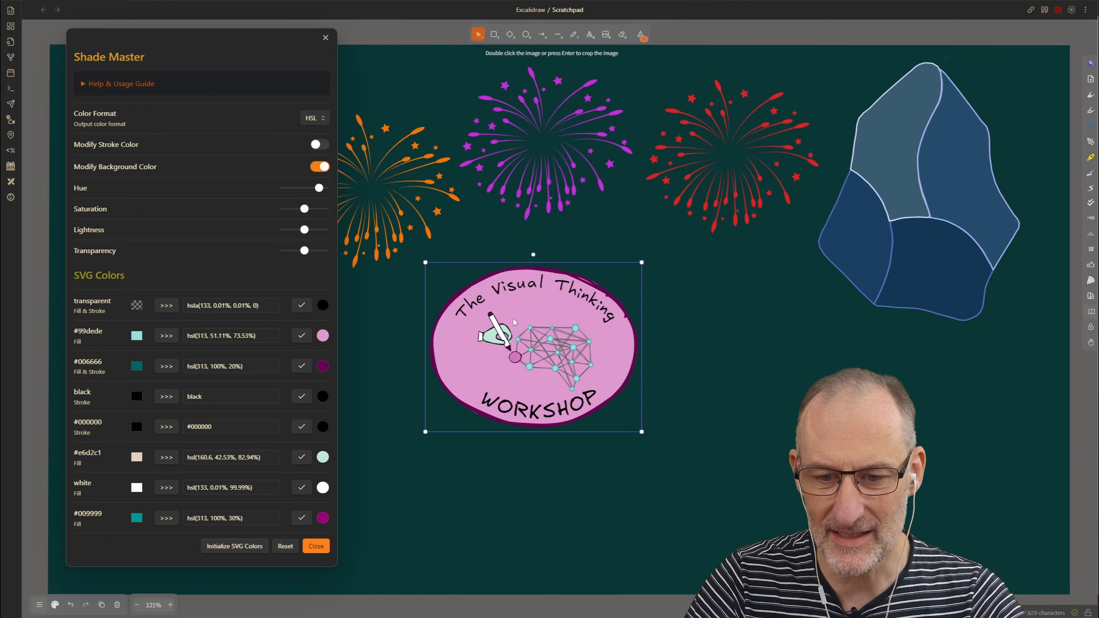
pyautogui.click(285, 546)
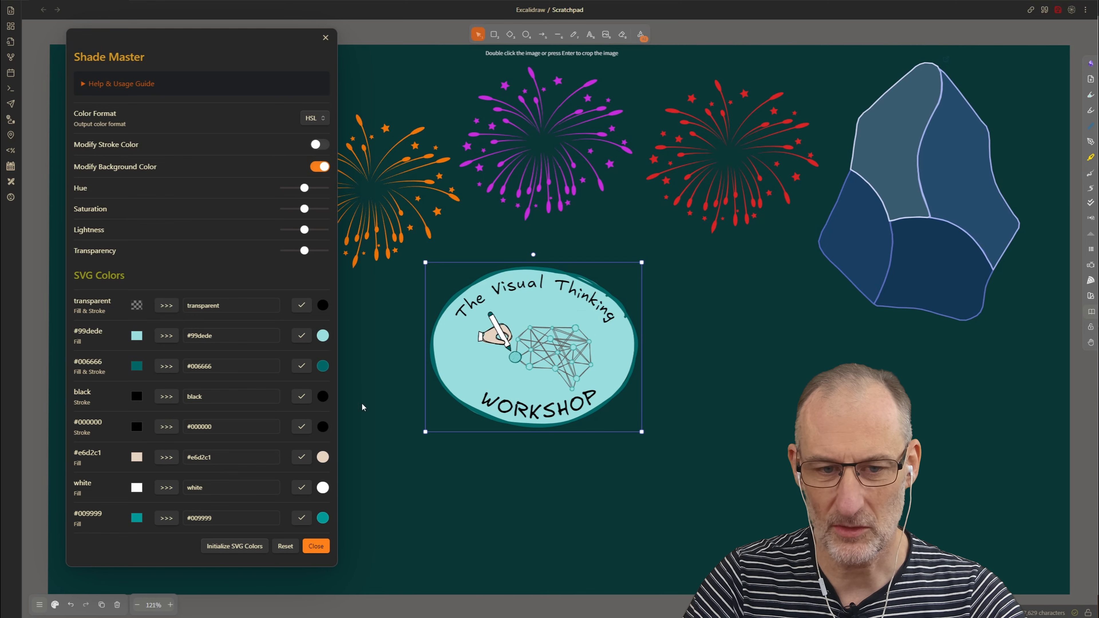
# Shift the workshop logo's hue toward purple so the #99dede fill maps to hsl(245, 51.11%, 73.53%).
pyautogui.moveTo(308, 191); pyautogui.dragTo(312, 191)
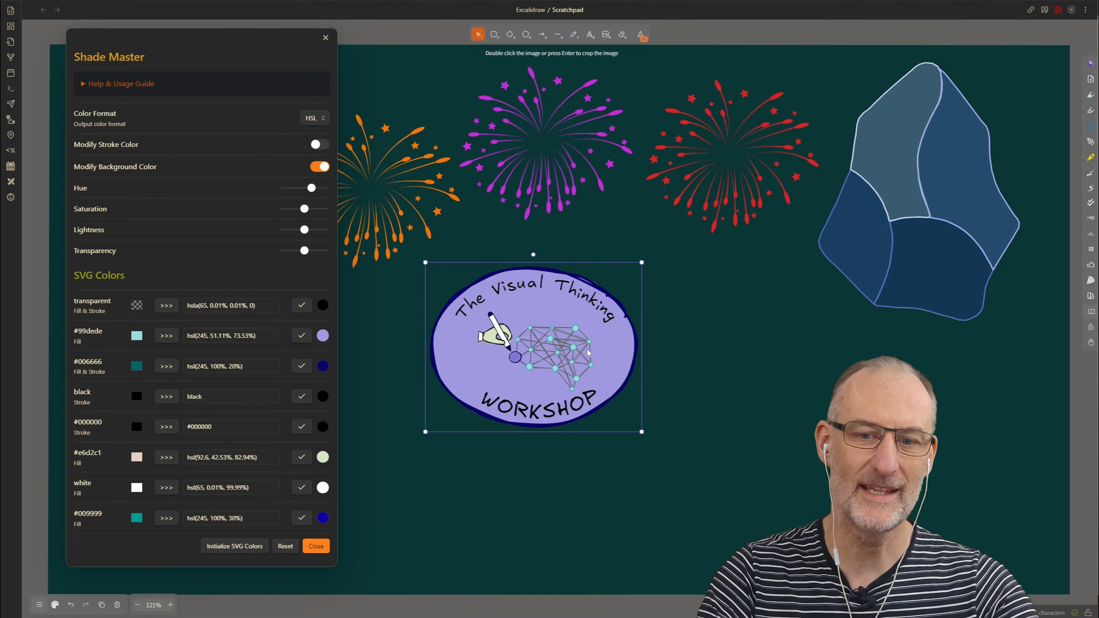
# Close Shade Master, open the workshop logo's source drawing, and follow the brain image's link to "Icon - sketchnote brain rough - Excalidraw" to view its backlinks.
pyautogui.press('Escape')
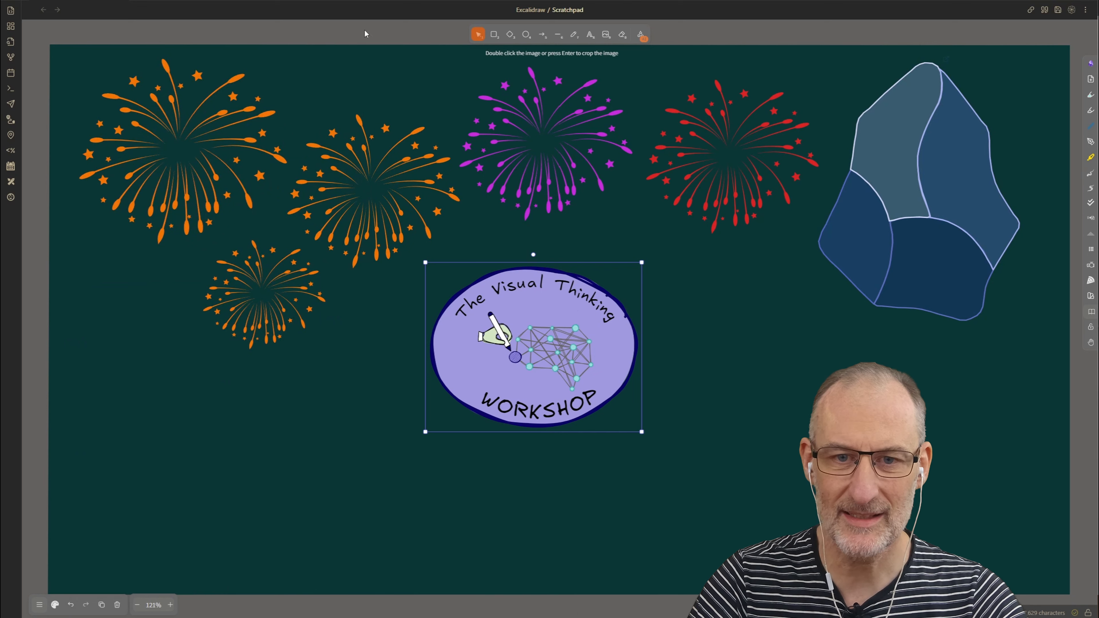
pyautogui.click(164, 2)
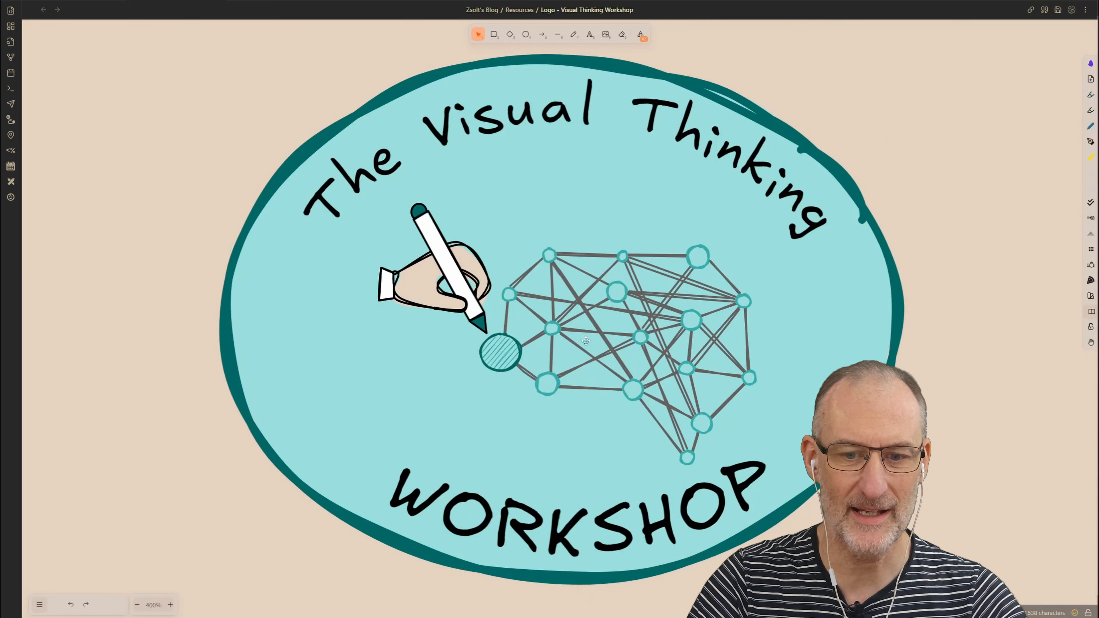
pyautogui.click(626, 325)
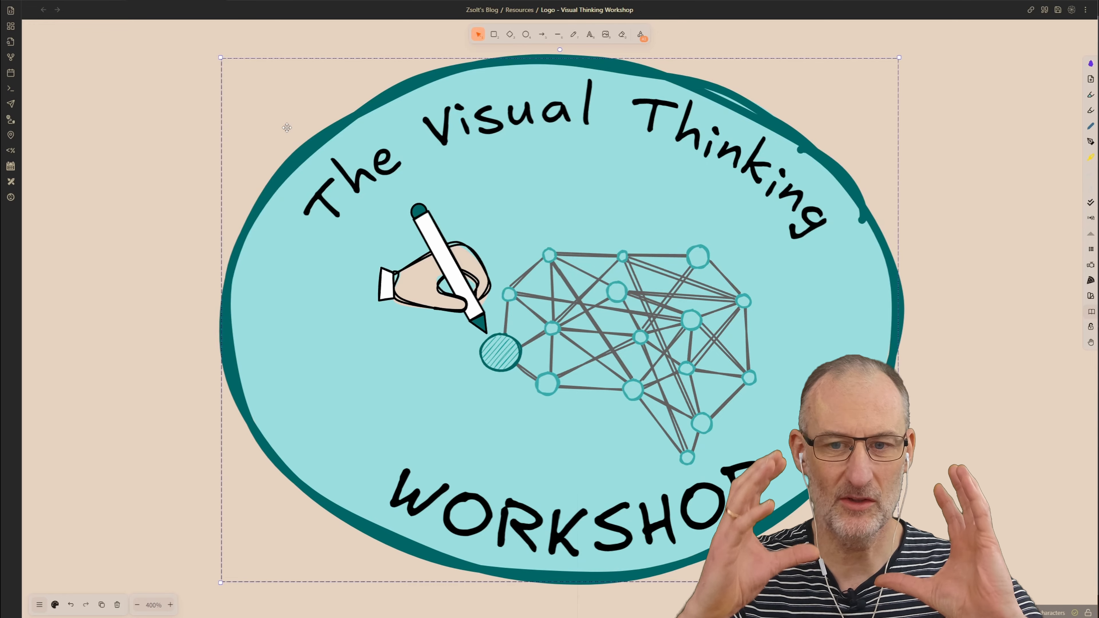
pyautogui.keyDown('ctrl'); pyautogui.click(583, 276); pyautogui.keyUp('ctrl')
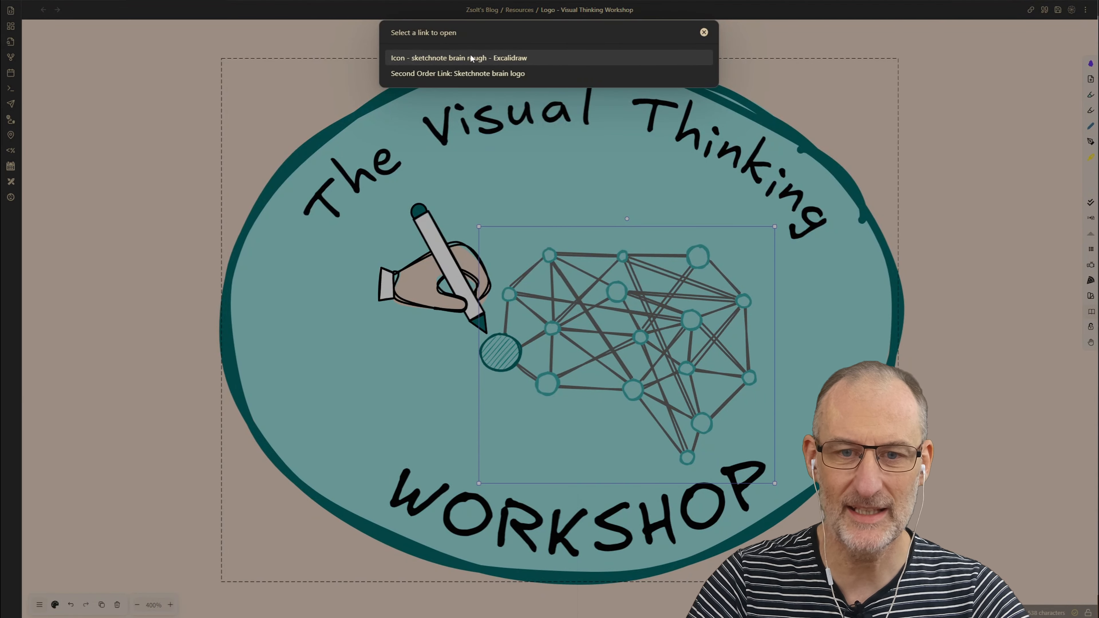
pyautogui.click(504, 58)
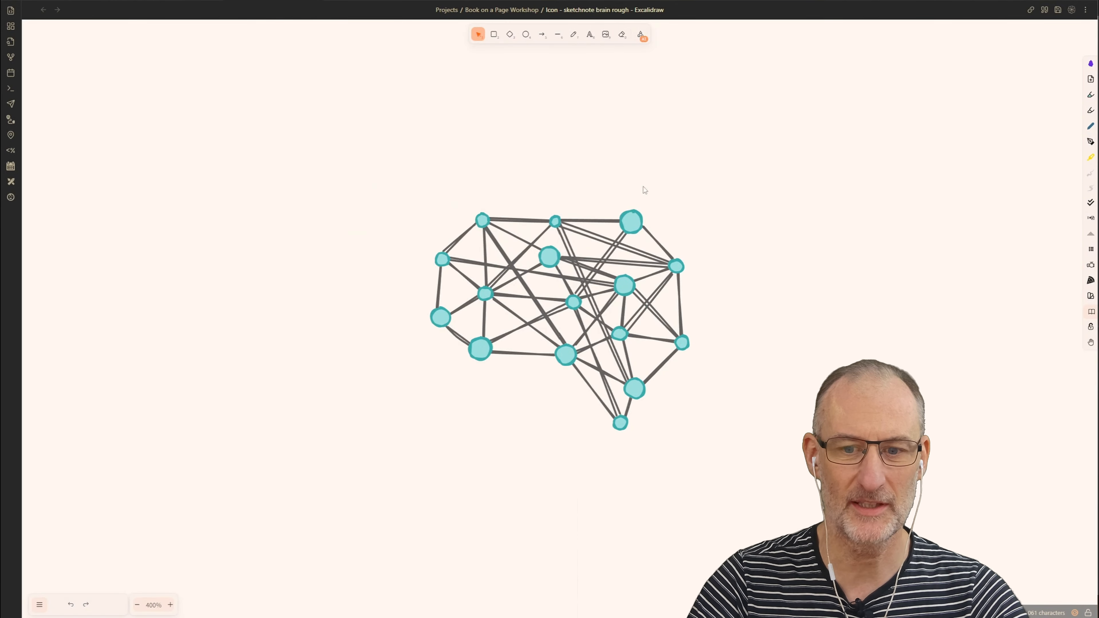
pyautogui.click(1026, 1)
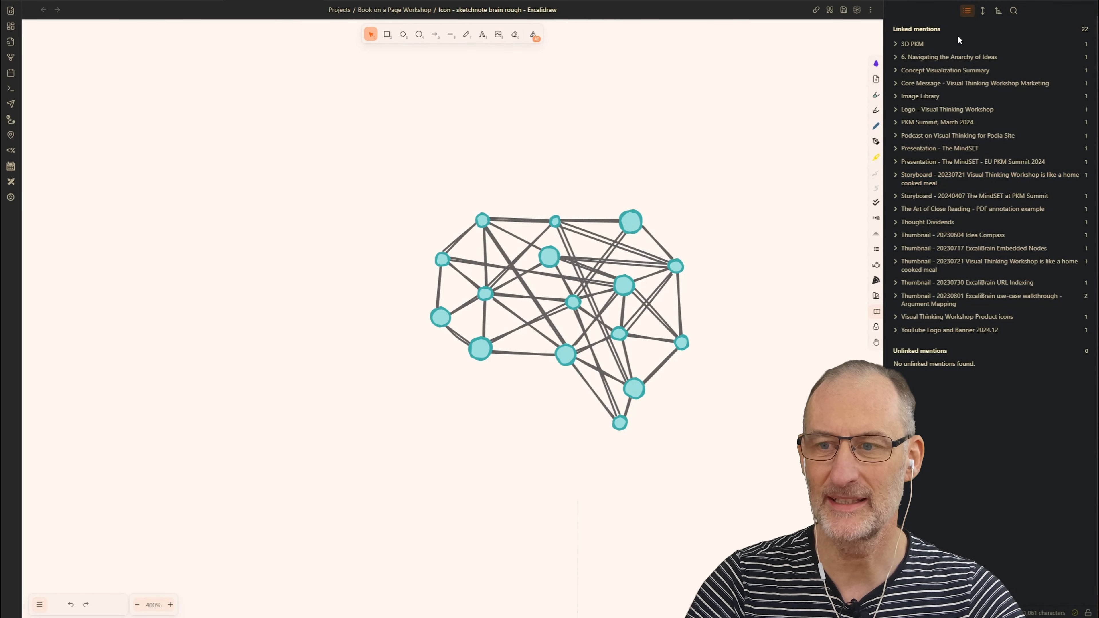
pyautogui.click(1026, 1)
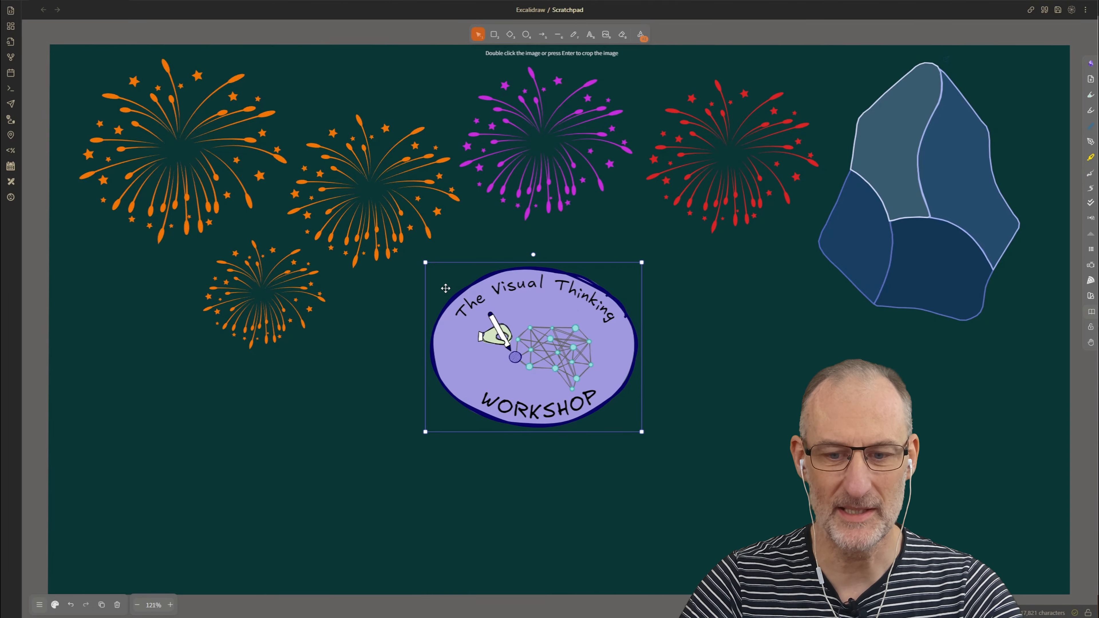
# Return to the Scratchpad drawing and move the purple workshop logo slightly up and to the right, beneath the magenta fireworks.
pyautogui.click(721, 346)
pyautogui.moveTo(563, 347); pyautogui.dragTo(585, 321)
pyautogui.click(751, 429)
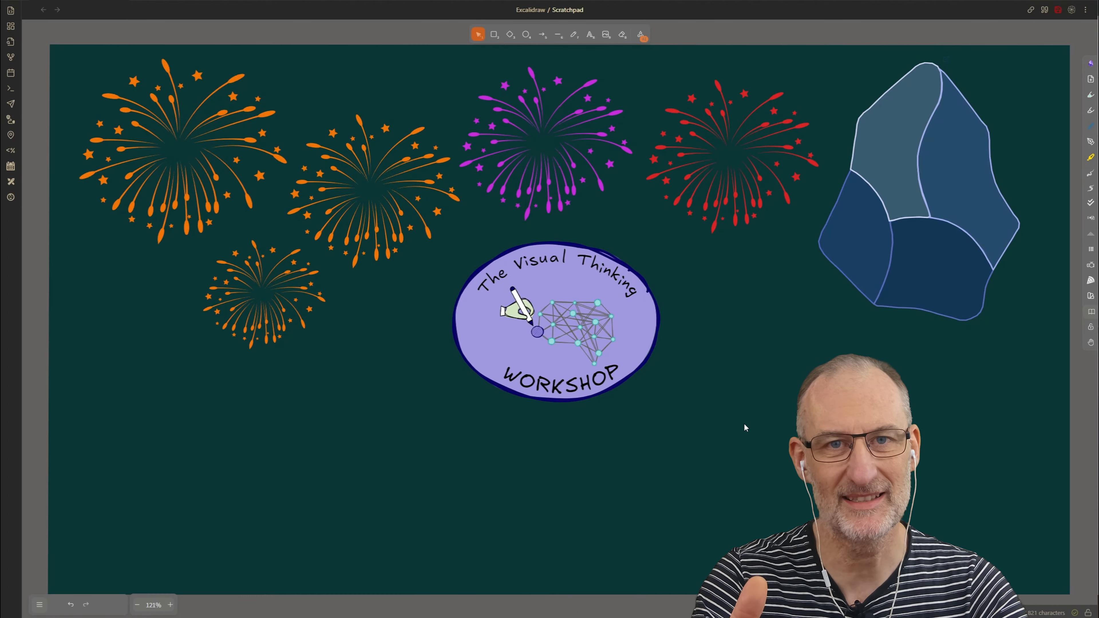
pyautogui.click(595, 261)
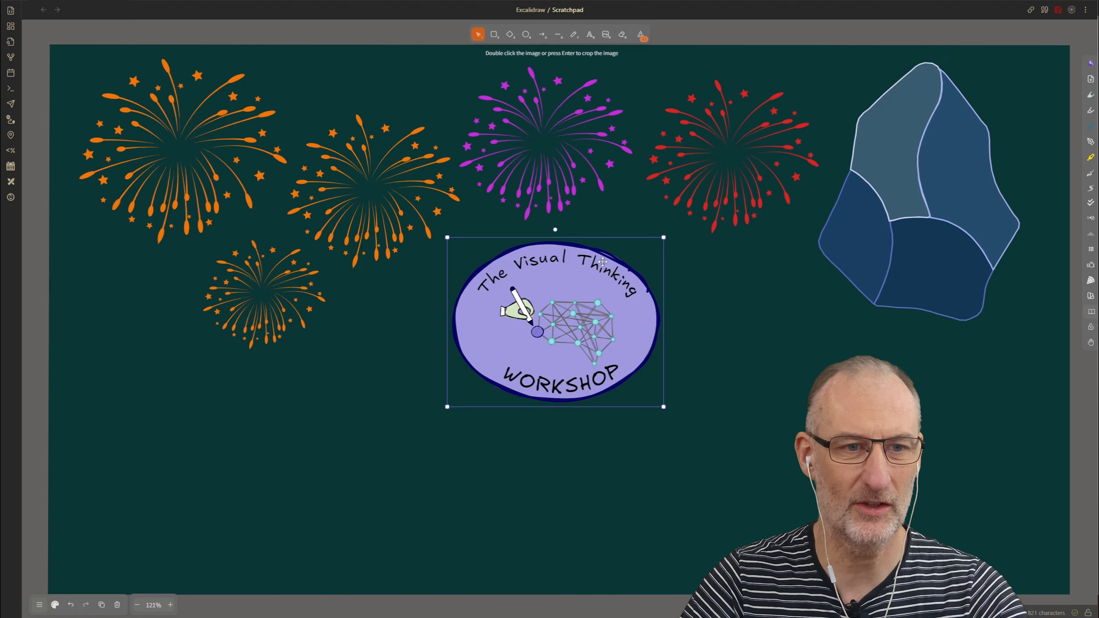
# Copy all elements of the Logo - Visual Thinking Workshop drawing and paste them into the Scratchpad below the smallest orange fireworks.
pyautogui.click(184, 1)
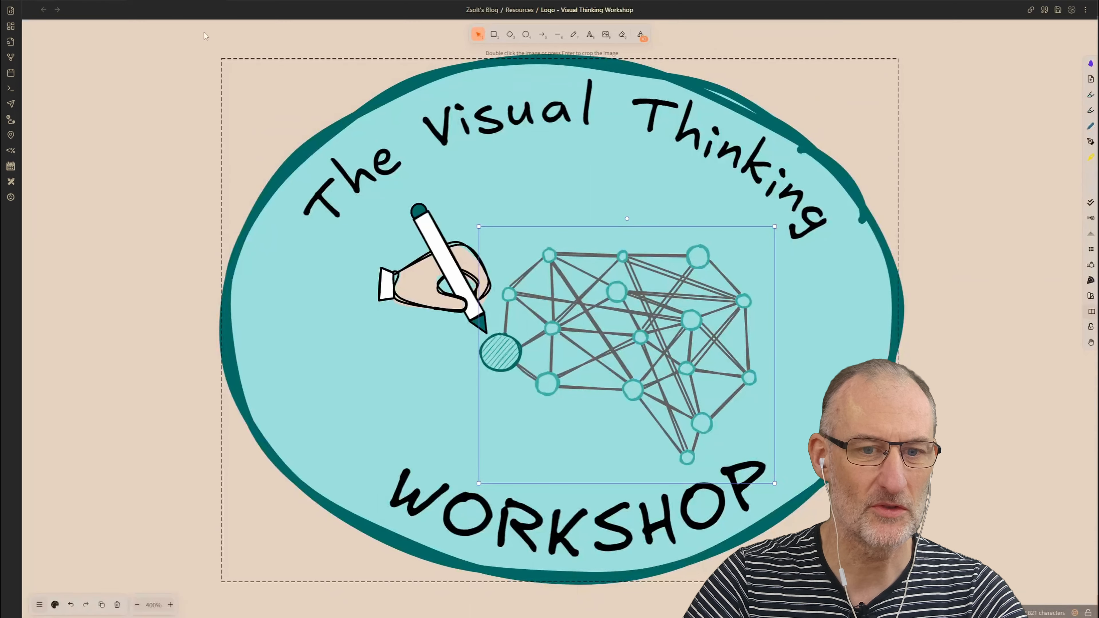
pyautogui.click(151, 122)
pyautogui.hotkey('ctrl', 'a')
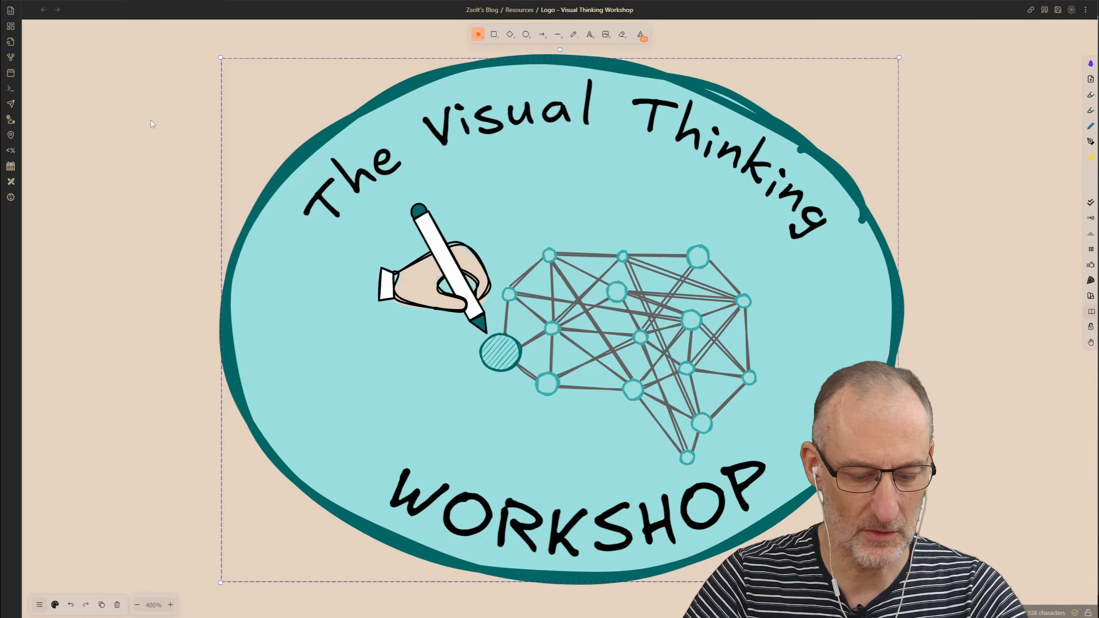
pyautogui.hotkey('ctrl', 'c')
pyautogui.click(80, 1)
pyautogui.click(287, 440)
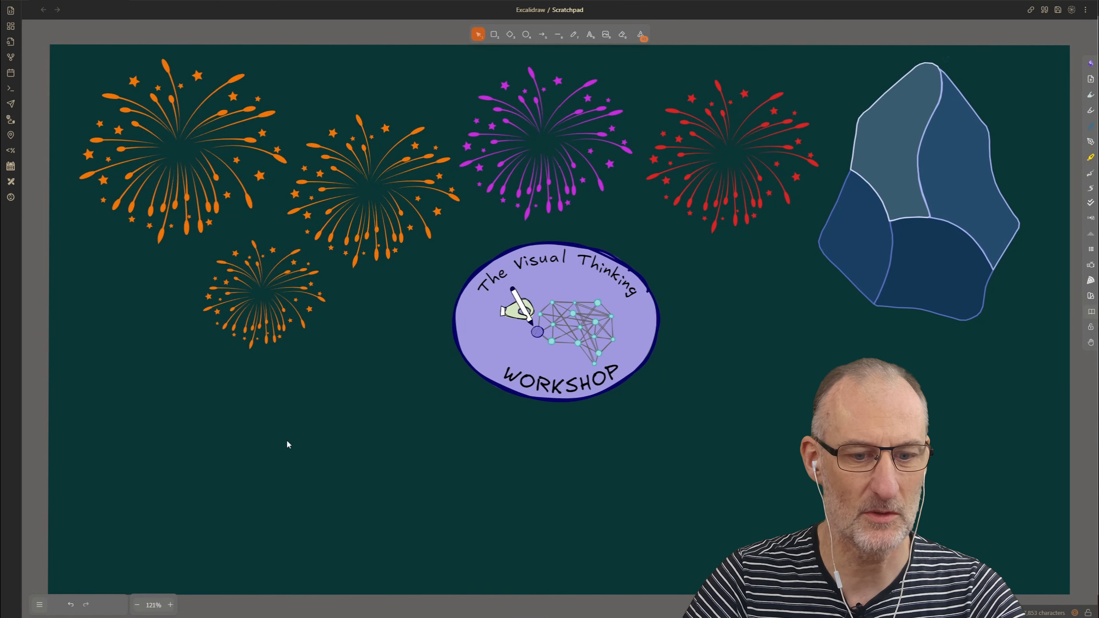
pyautogui.hotkey('ctrl', 'v')
pyautogui.click(127, 517)
pyautogui.moveTo(232, 471); pyautogui.dragTo(229, 471)
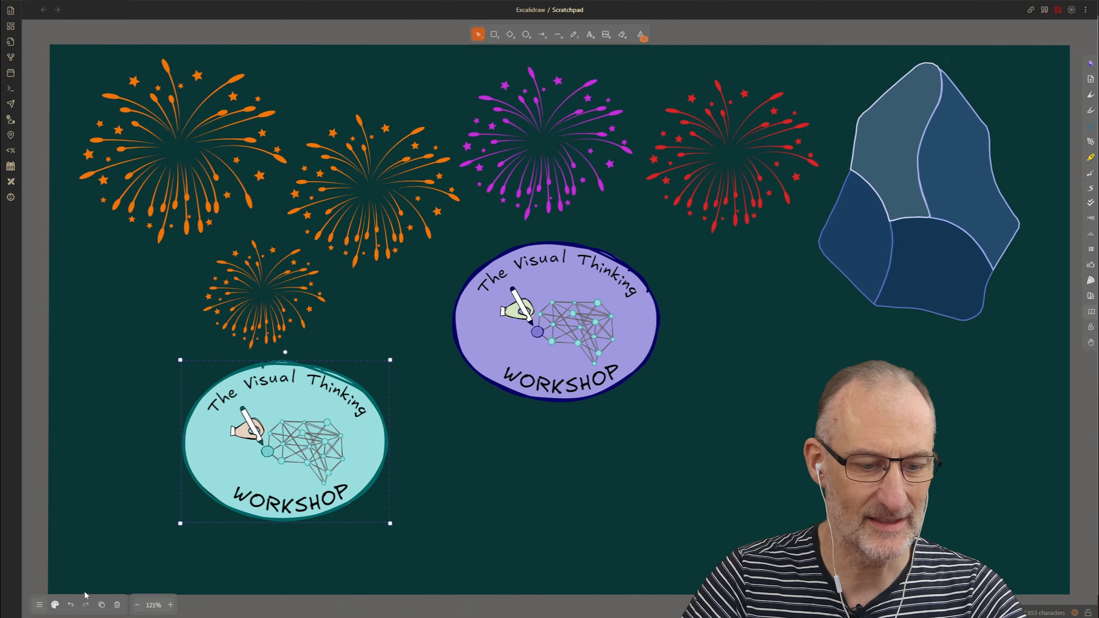
# Fill the pasted logo's large ellipse with light pink and move the whole logo group slightly up.
pyautogui.click(55, 605)
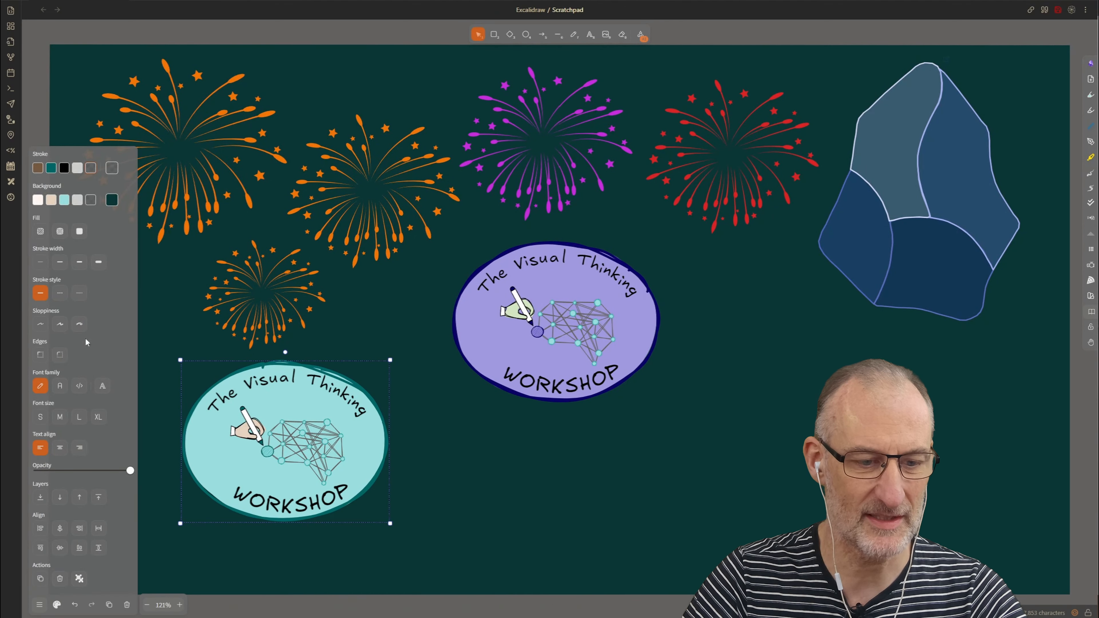
pyautogui.doubleClick(217, 445)
pyautogui.click(111, 375)
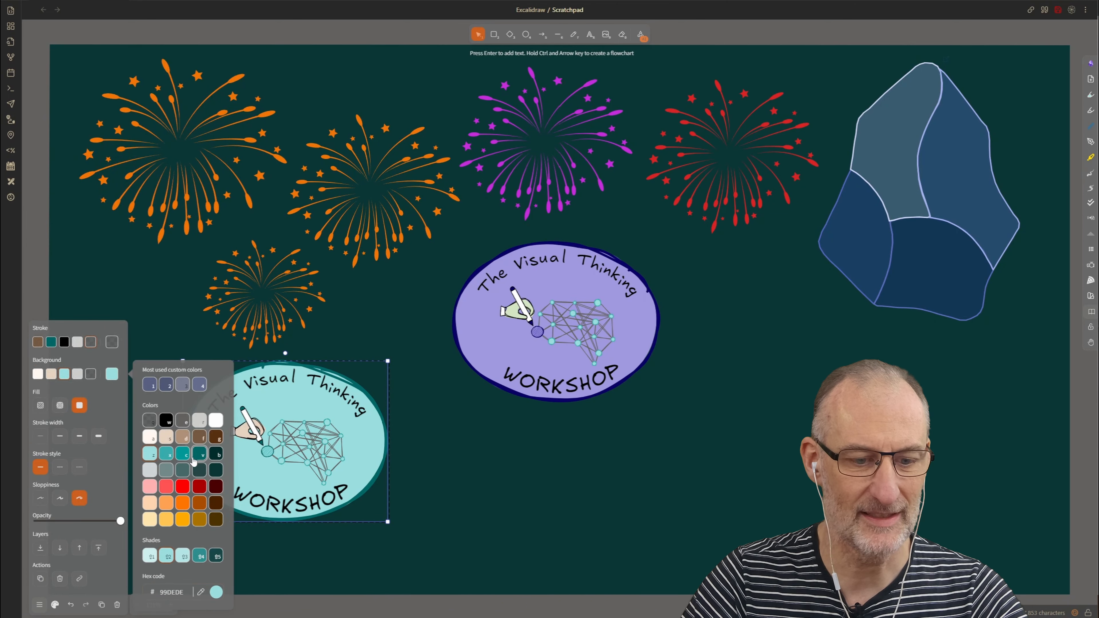
pyautogui.click(150, 489)
pyautogui.click(513, 512)
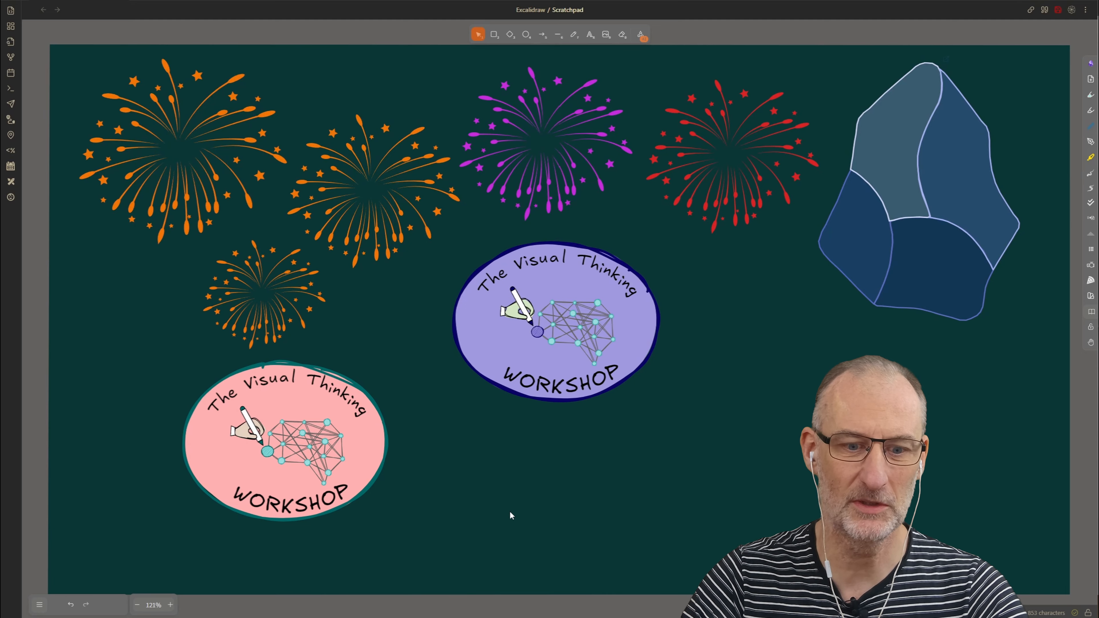
pyautogui.click(356, 502)
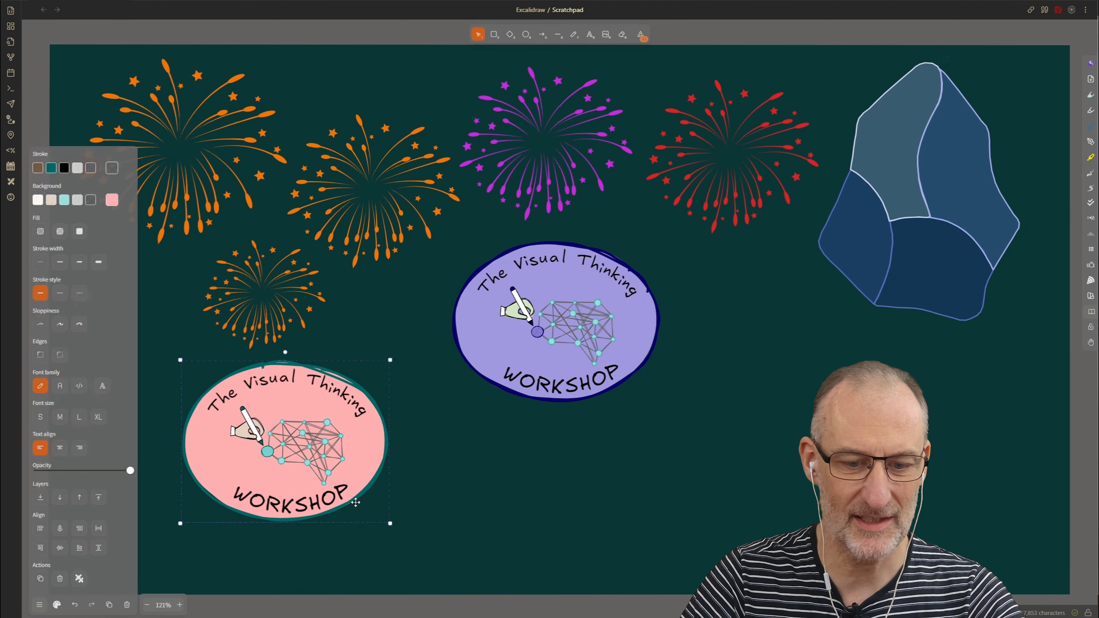
pyautogui.moveTo(356, 503); pyautogui.dragTo(364, 465)
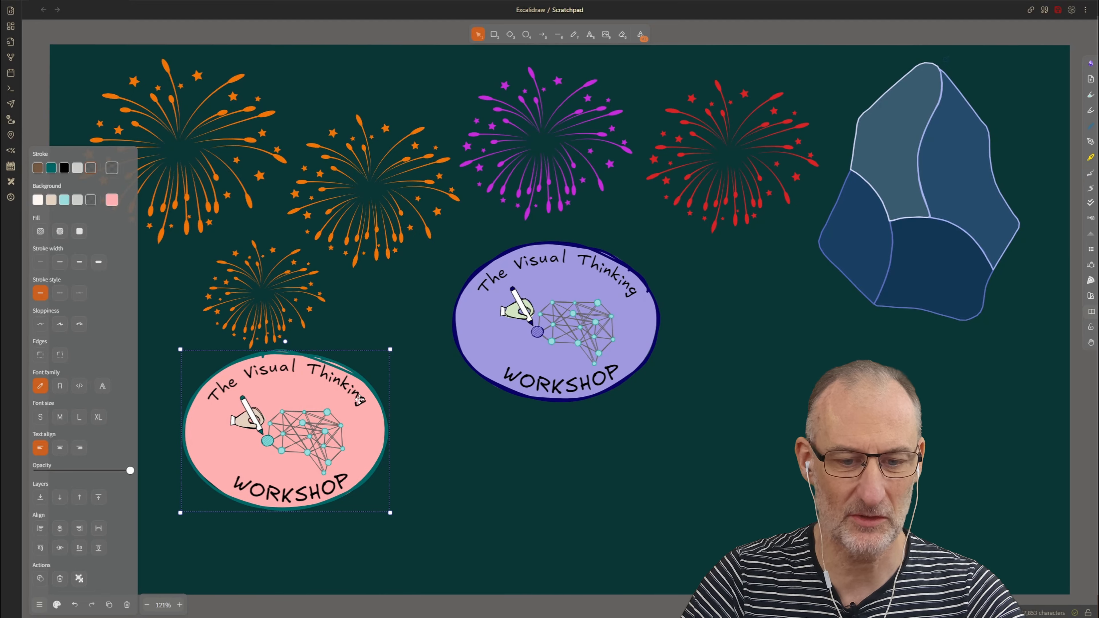
# Show the Scratchpad's outgoing links beside the canvas and delete the purple workshop logo image.
pyautogui.click(428, 414)
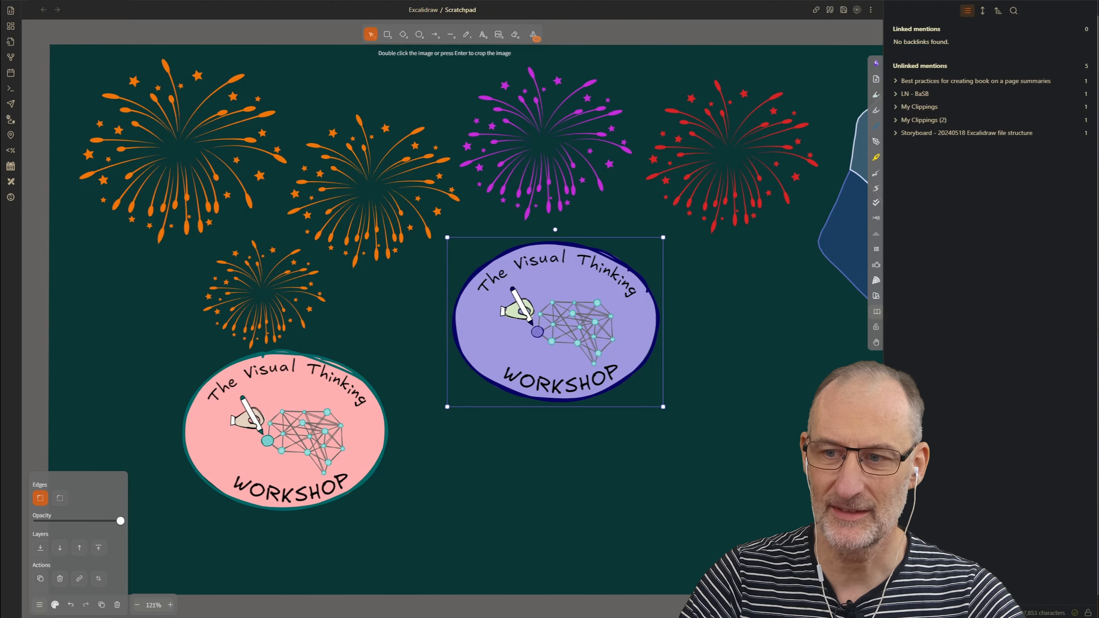
pyautogui.click(941, 2)
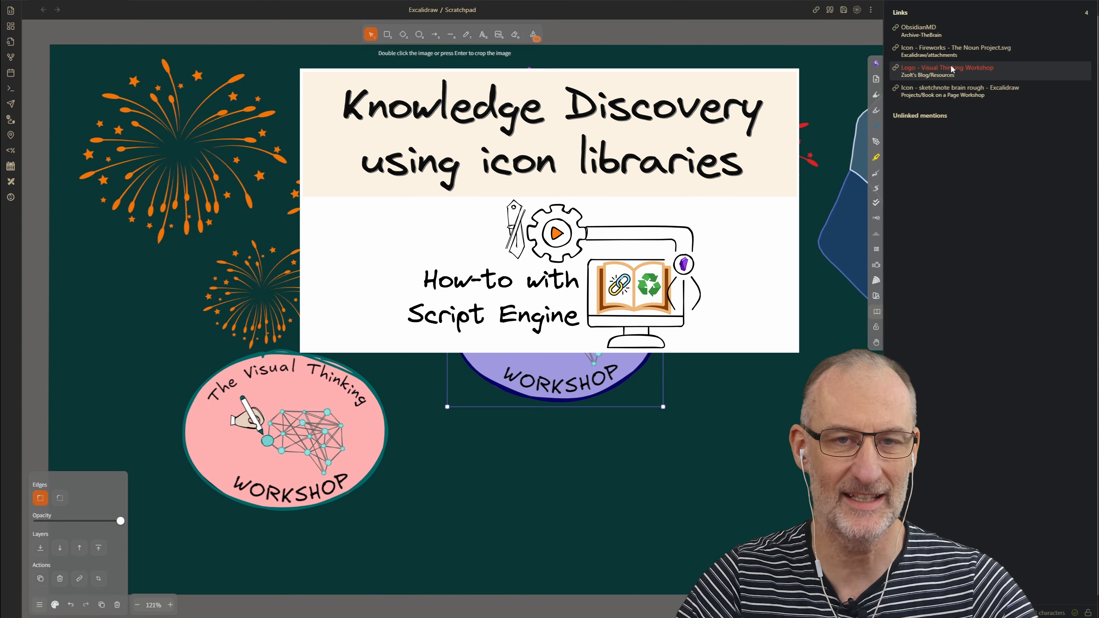
pyautogui.click(746, 283)
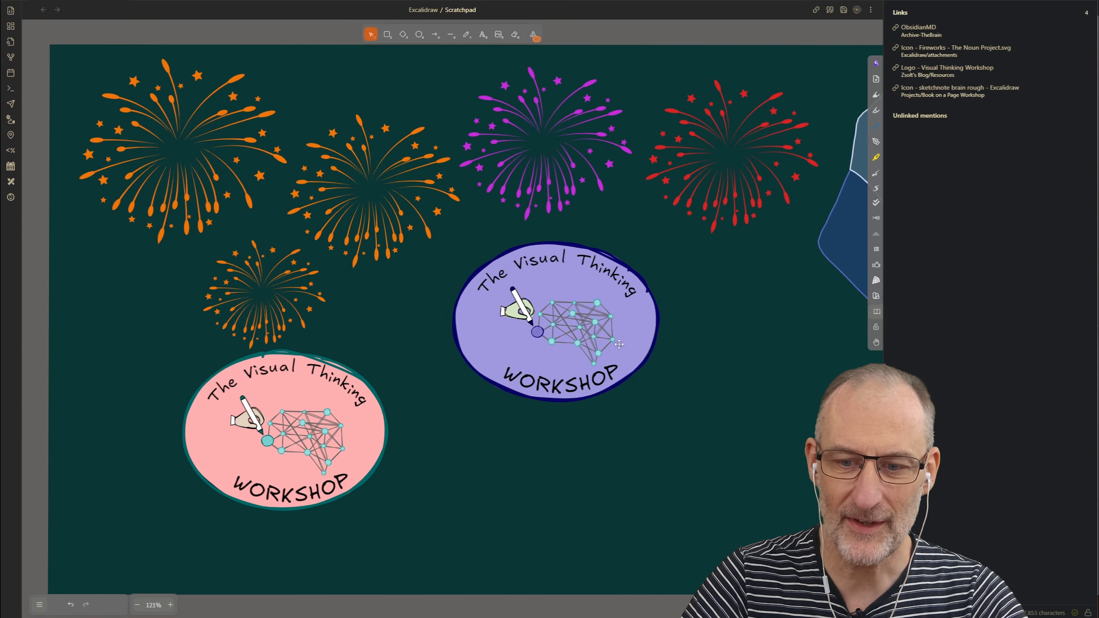
pyautogui.click(576, 334)
pyautogui.press('Delete')
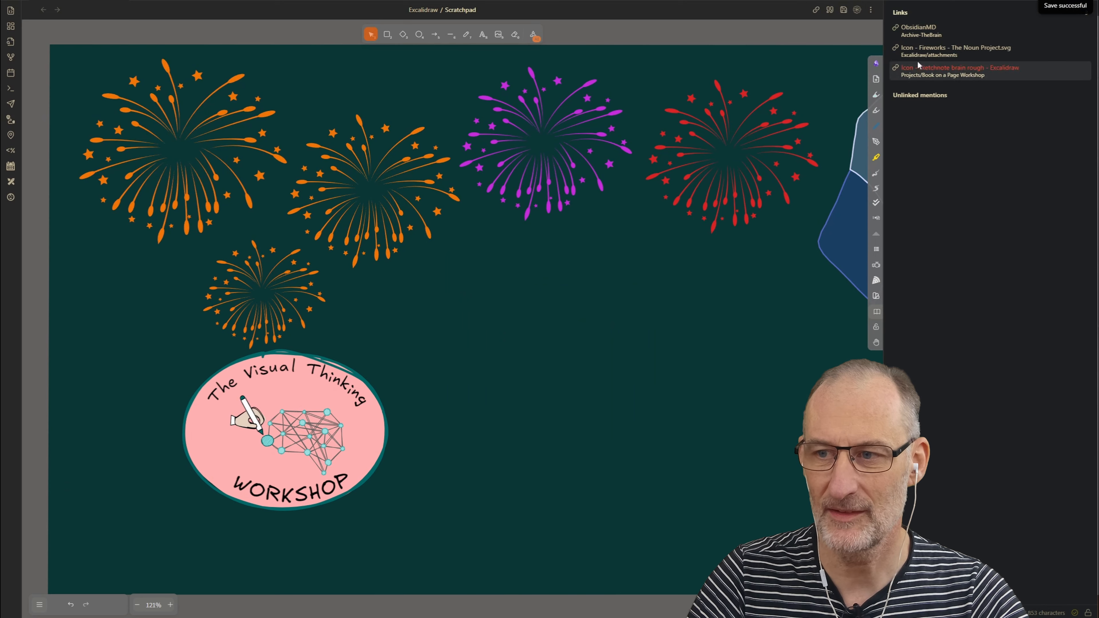
# Select the brain image nested inside the pink workshop logo group to inspect it, and delete the whole pink logo.
pyautogui.doubleClick(281, 382)
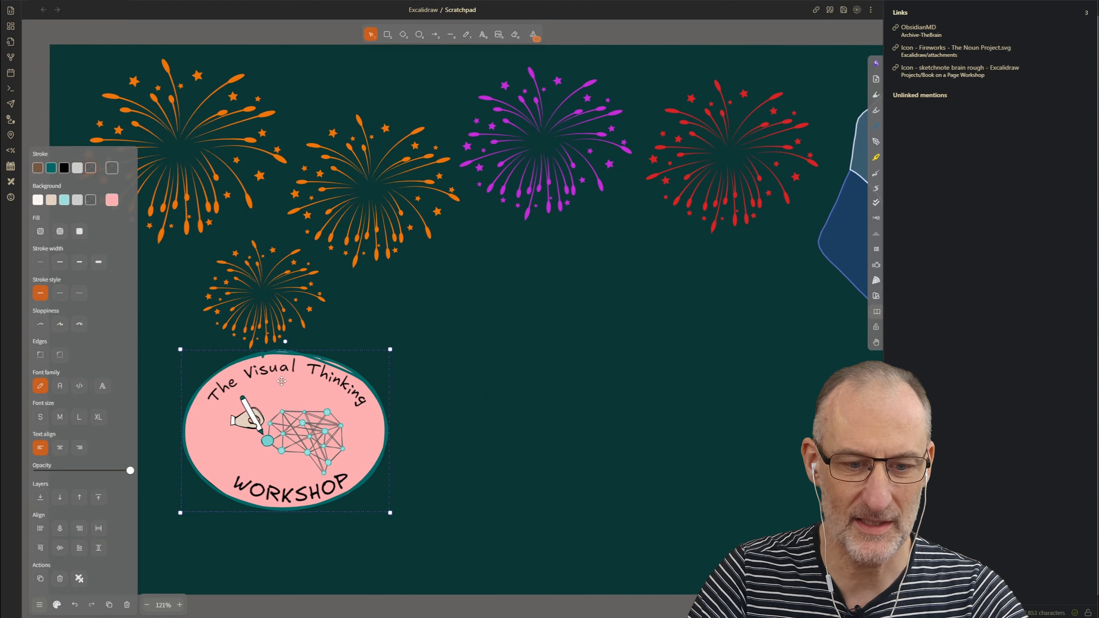
pyautogui.click(276, 369)
pyautogui.doubleClick(275, 367)
pyautogui.click(481, 394)
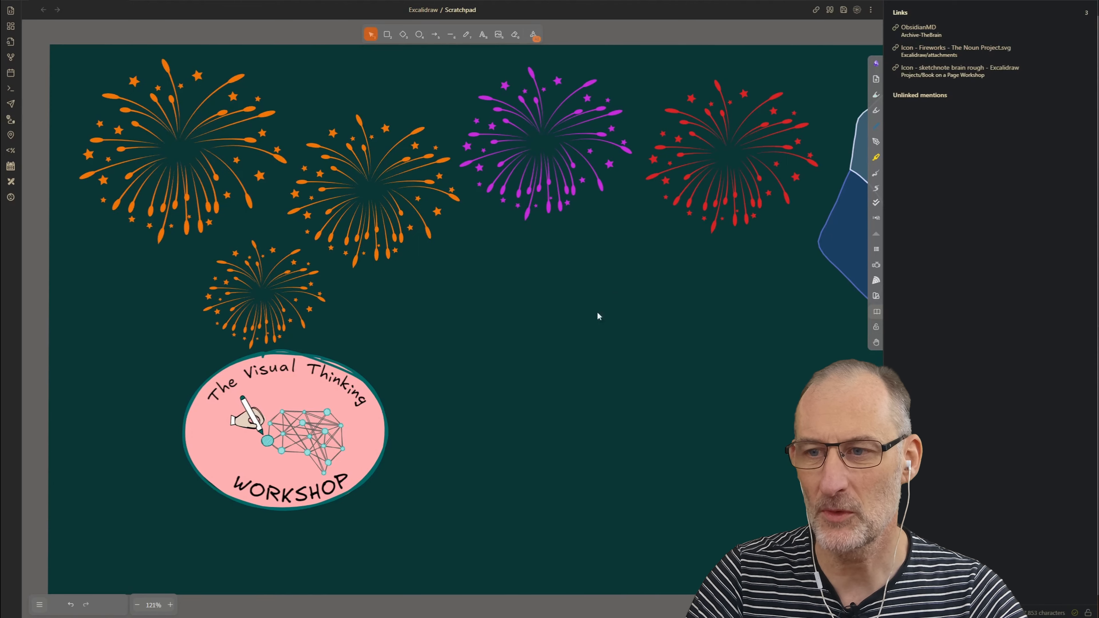
pyautogui.click(297, 440)
pyautogui.click(297, 441)
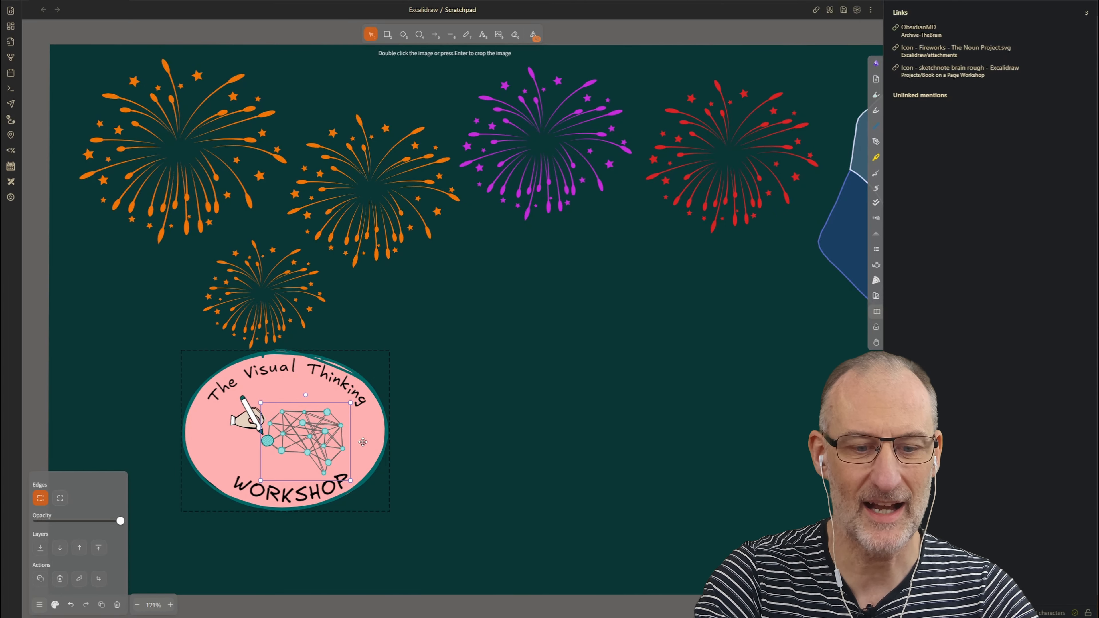
pyautogui.moveTo(483, 541); pyautogui.dragTo(147, 343)
pyautogui.press('Delete')
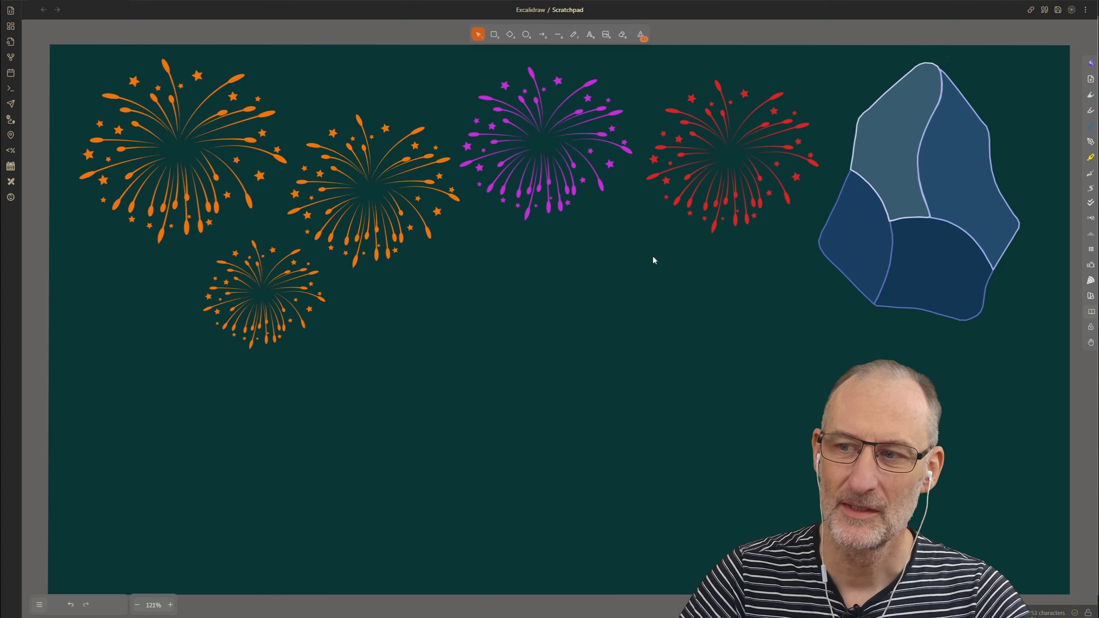
# Search the Excalidraw script library for "shade", view the Shade Master script's entry, and close the library.
pyautogui.click(1091, 65)
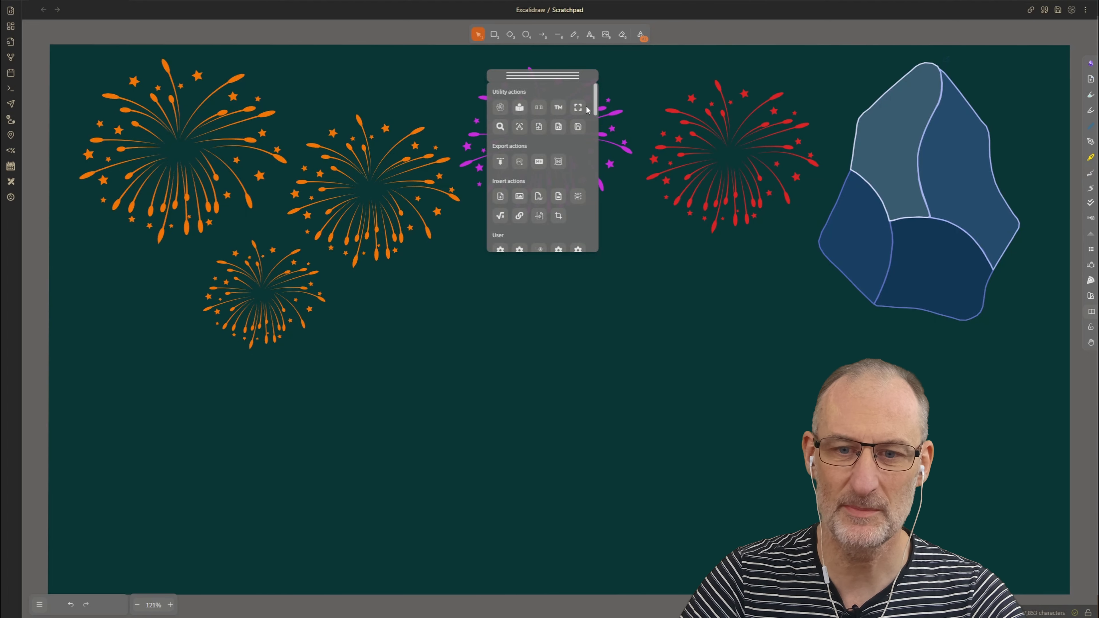
pyautogui.click(500, 108)
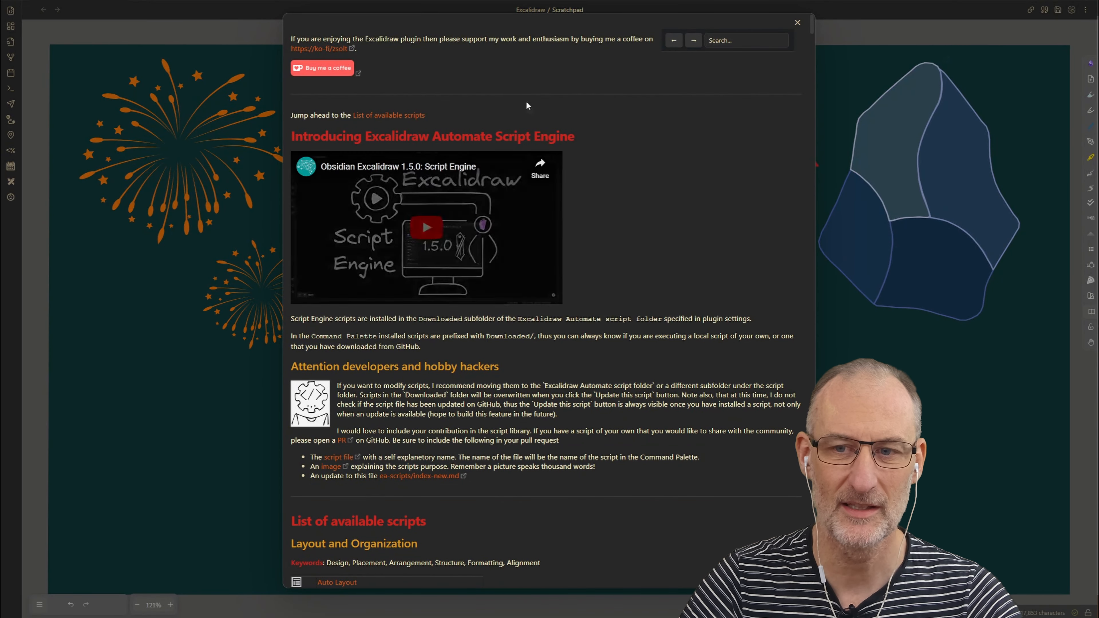
pyautogui.click(730, 41)
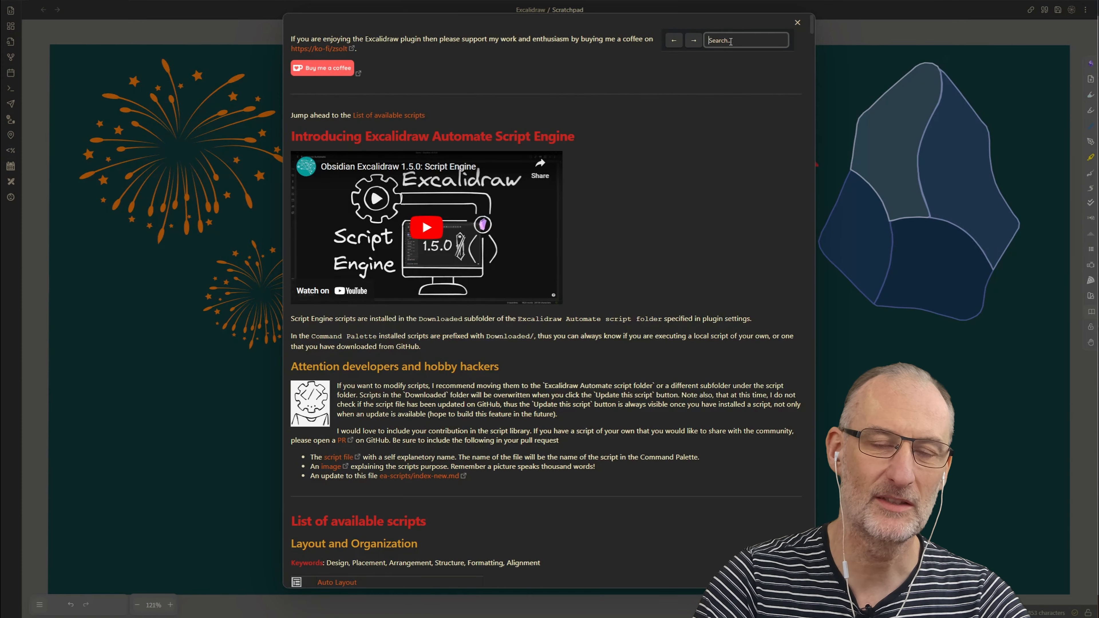
pyautogui.write('sha')
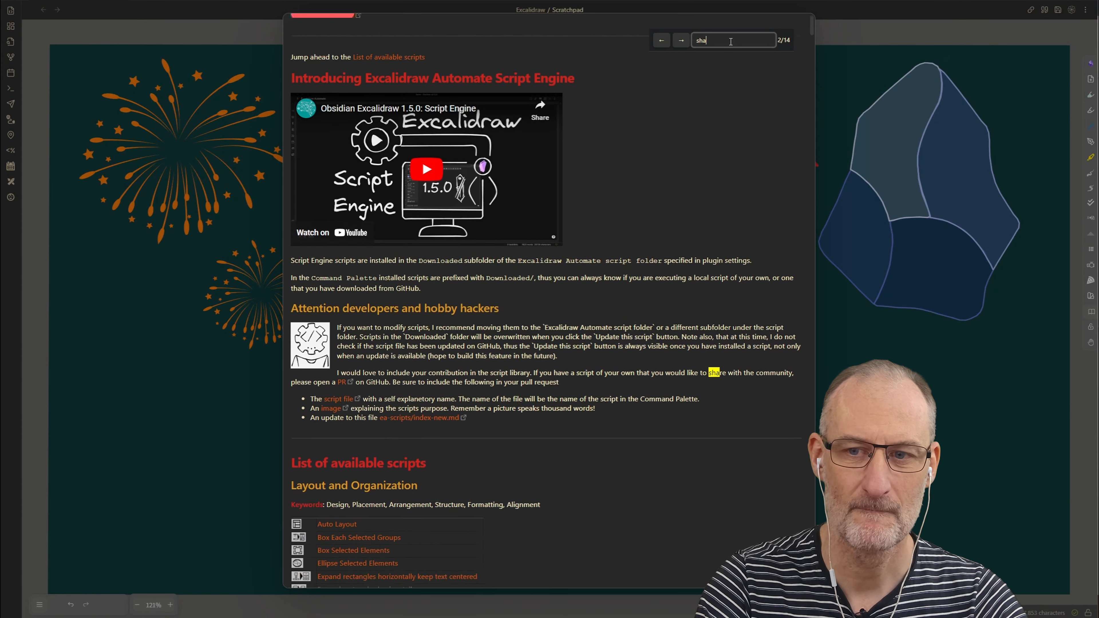
pyautogui.write('de')
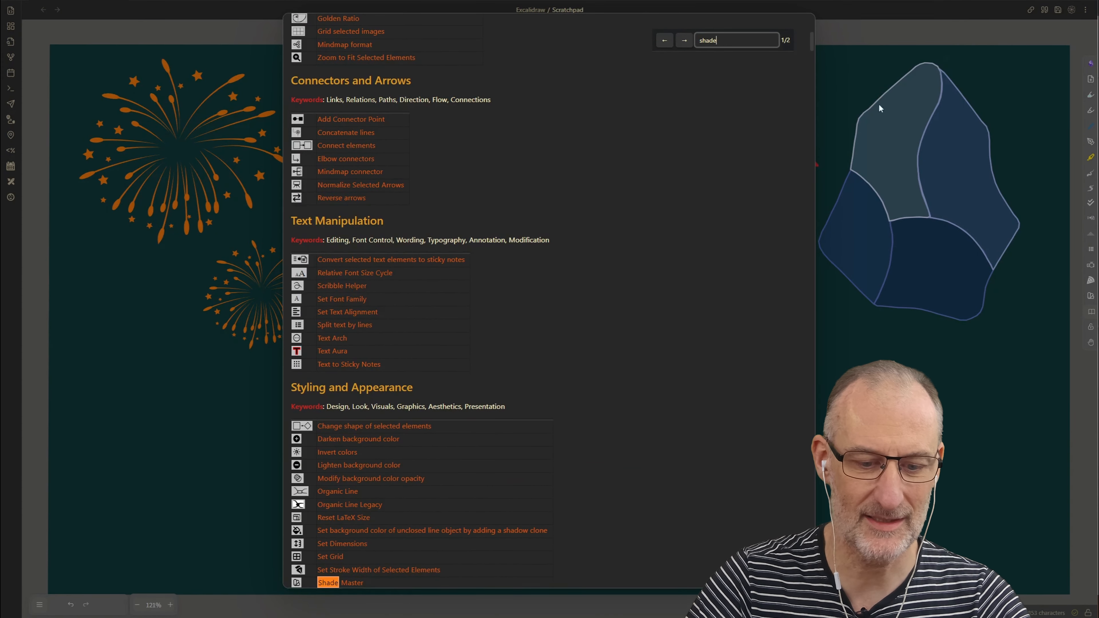
pyautogui.scroll(-1, 457, 290)
pyautogui.click(353, 538)
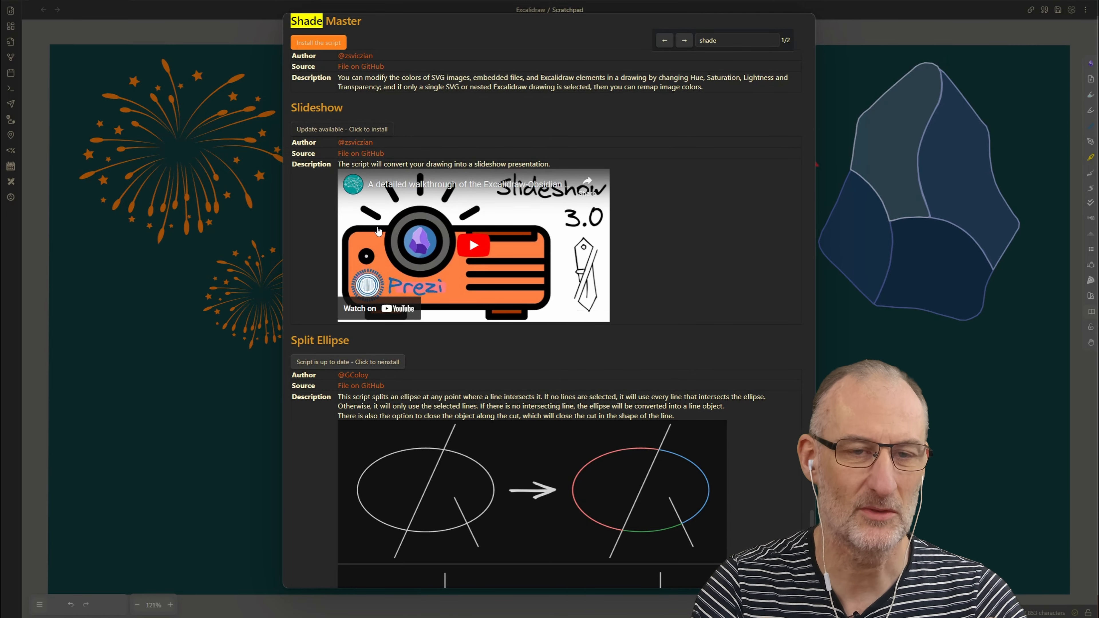
pyautogui.click(854, 34)
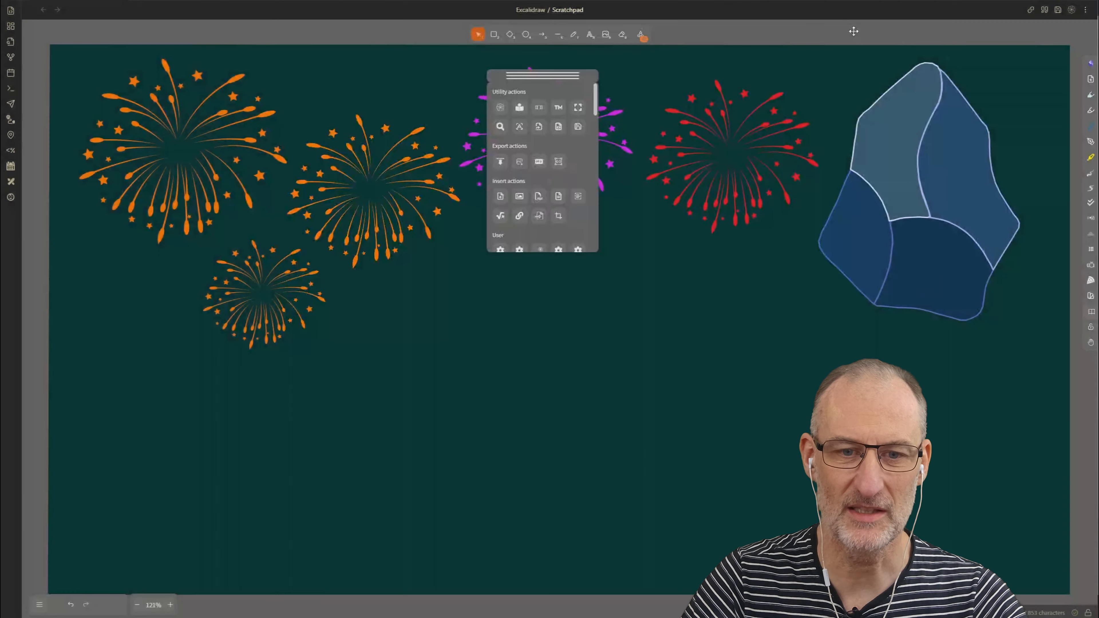